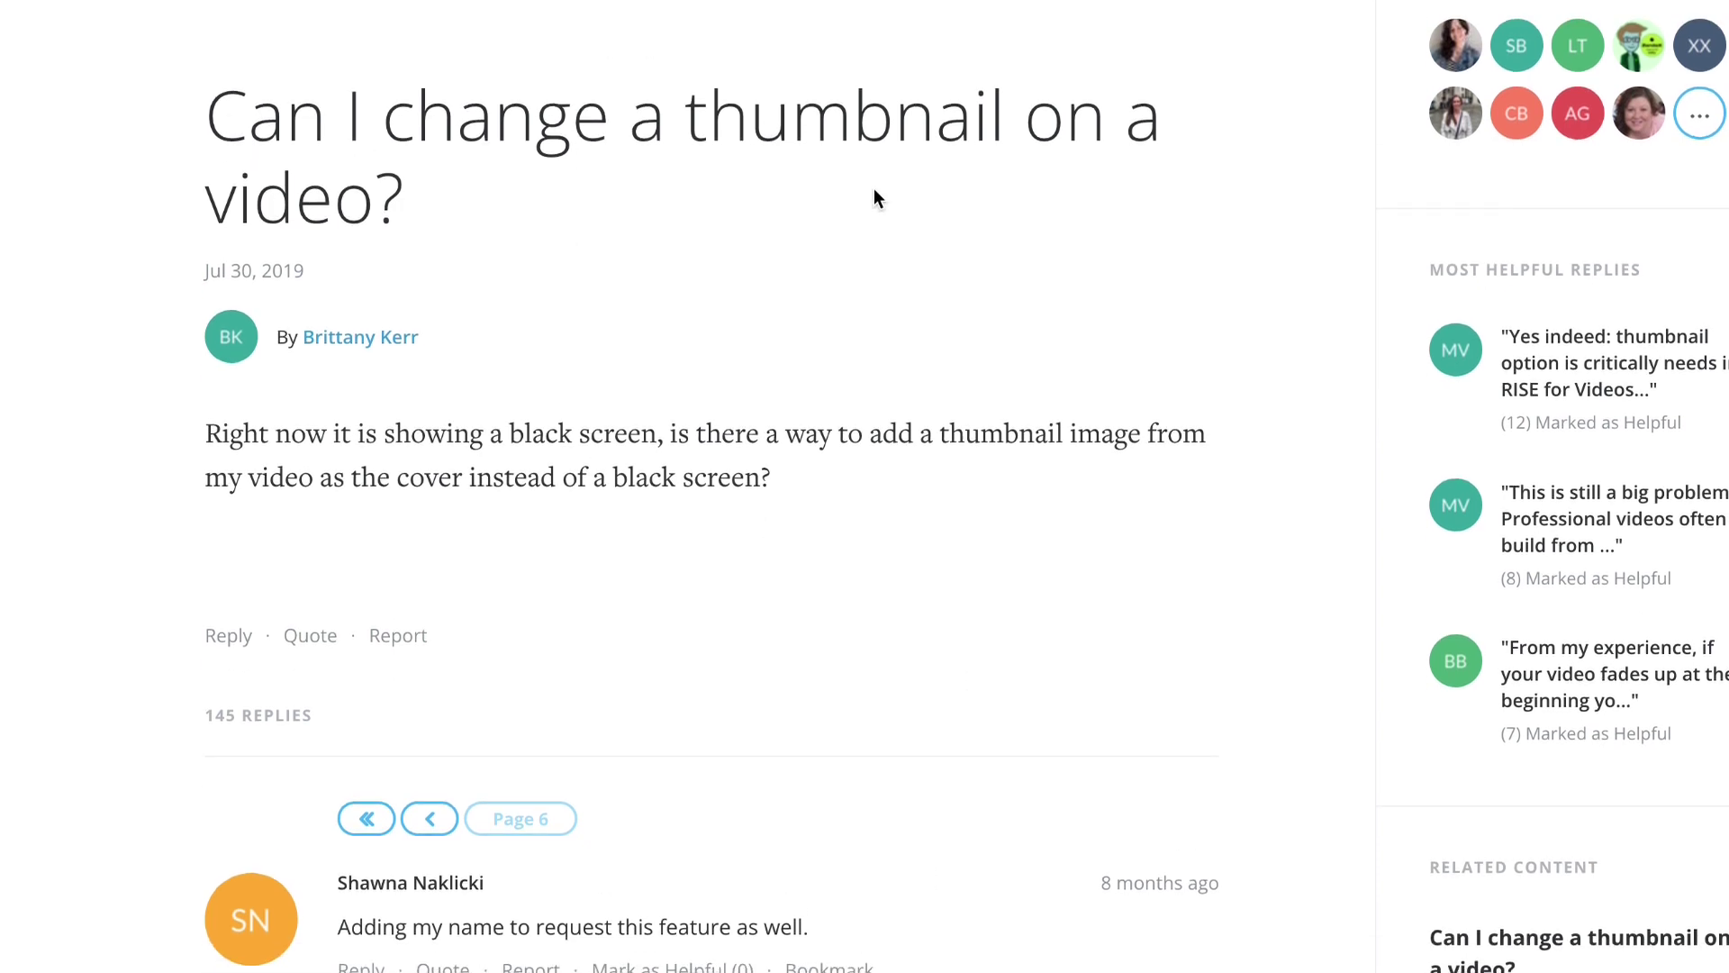
Scroll through the page, highlighting the related-threads reply and the pixellation reply text.
scroll(835, 428, "down", 10)
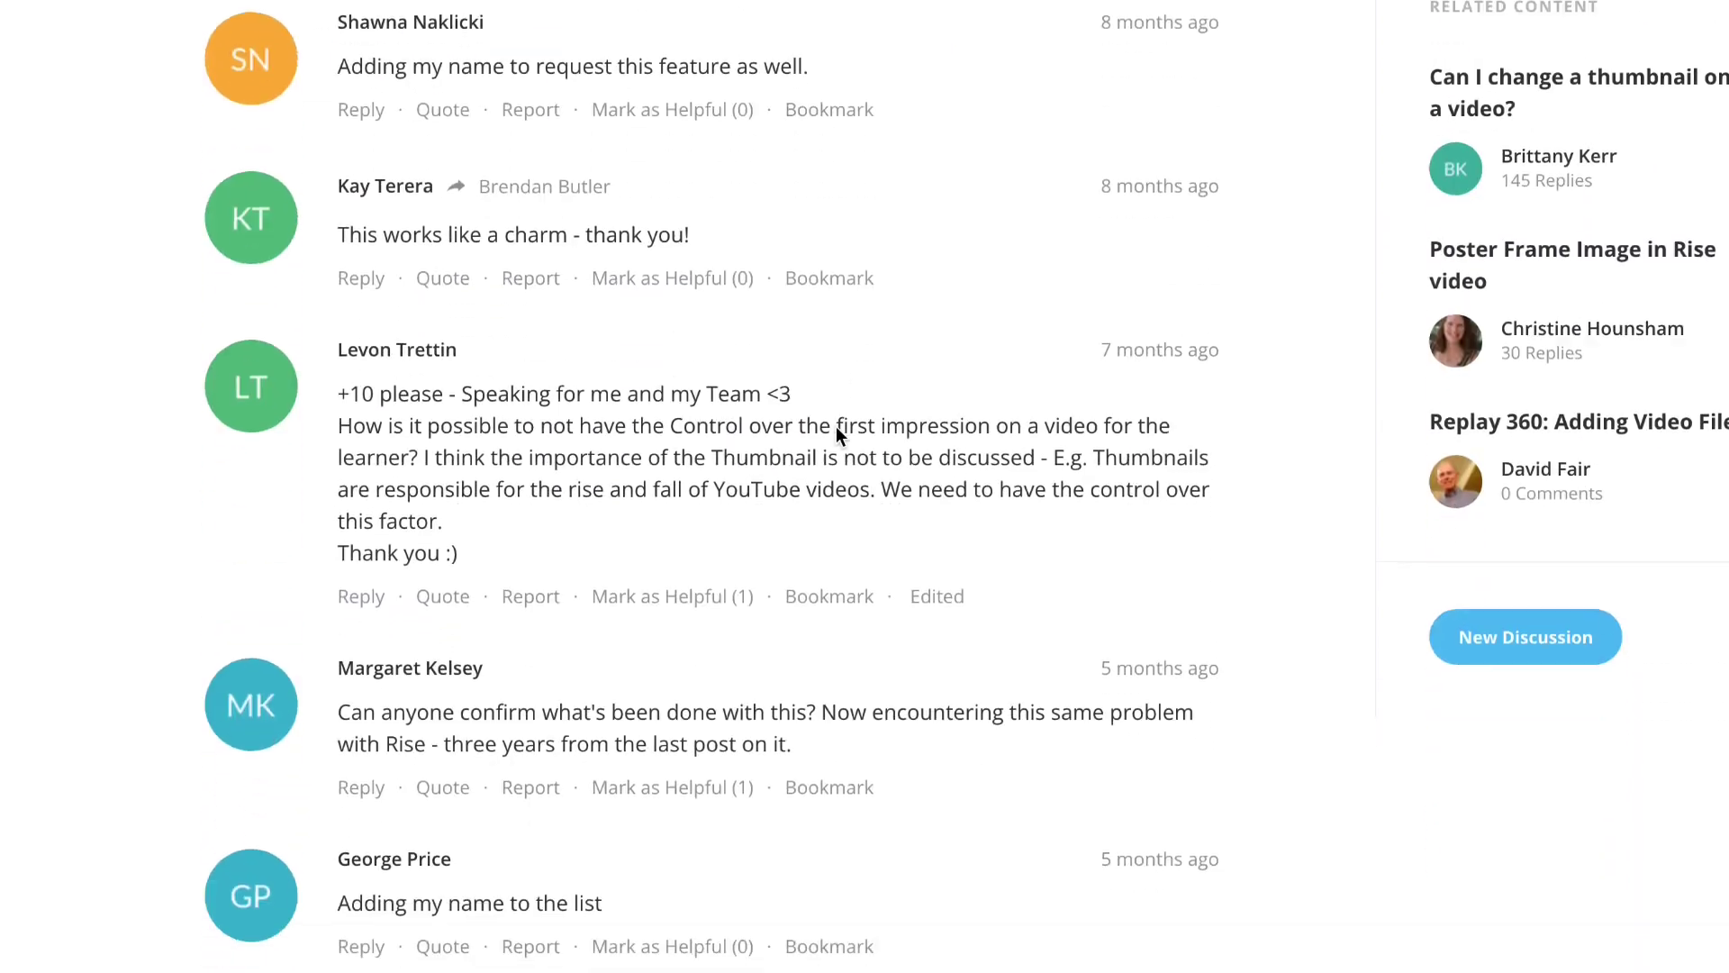
scroll(835, 436, "down", 18)
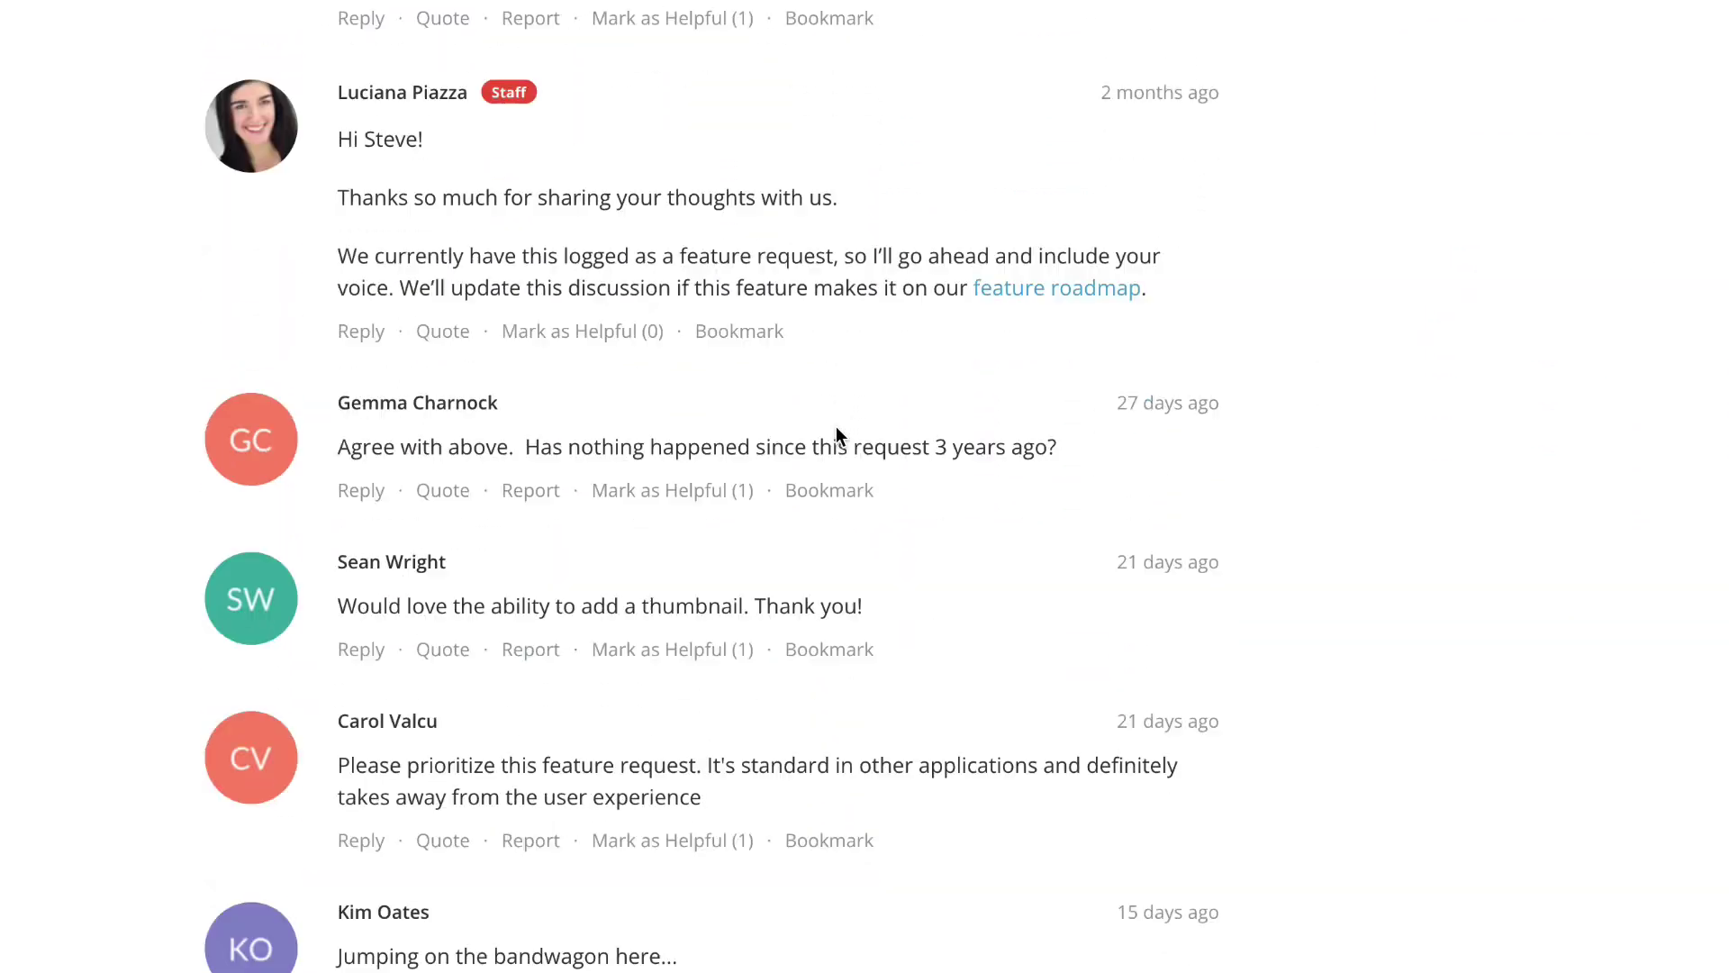
scroll(837, 428, "down", 12)
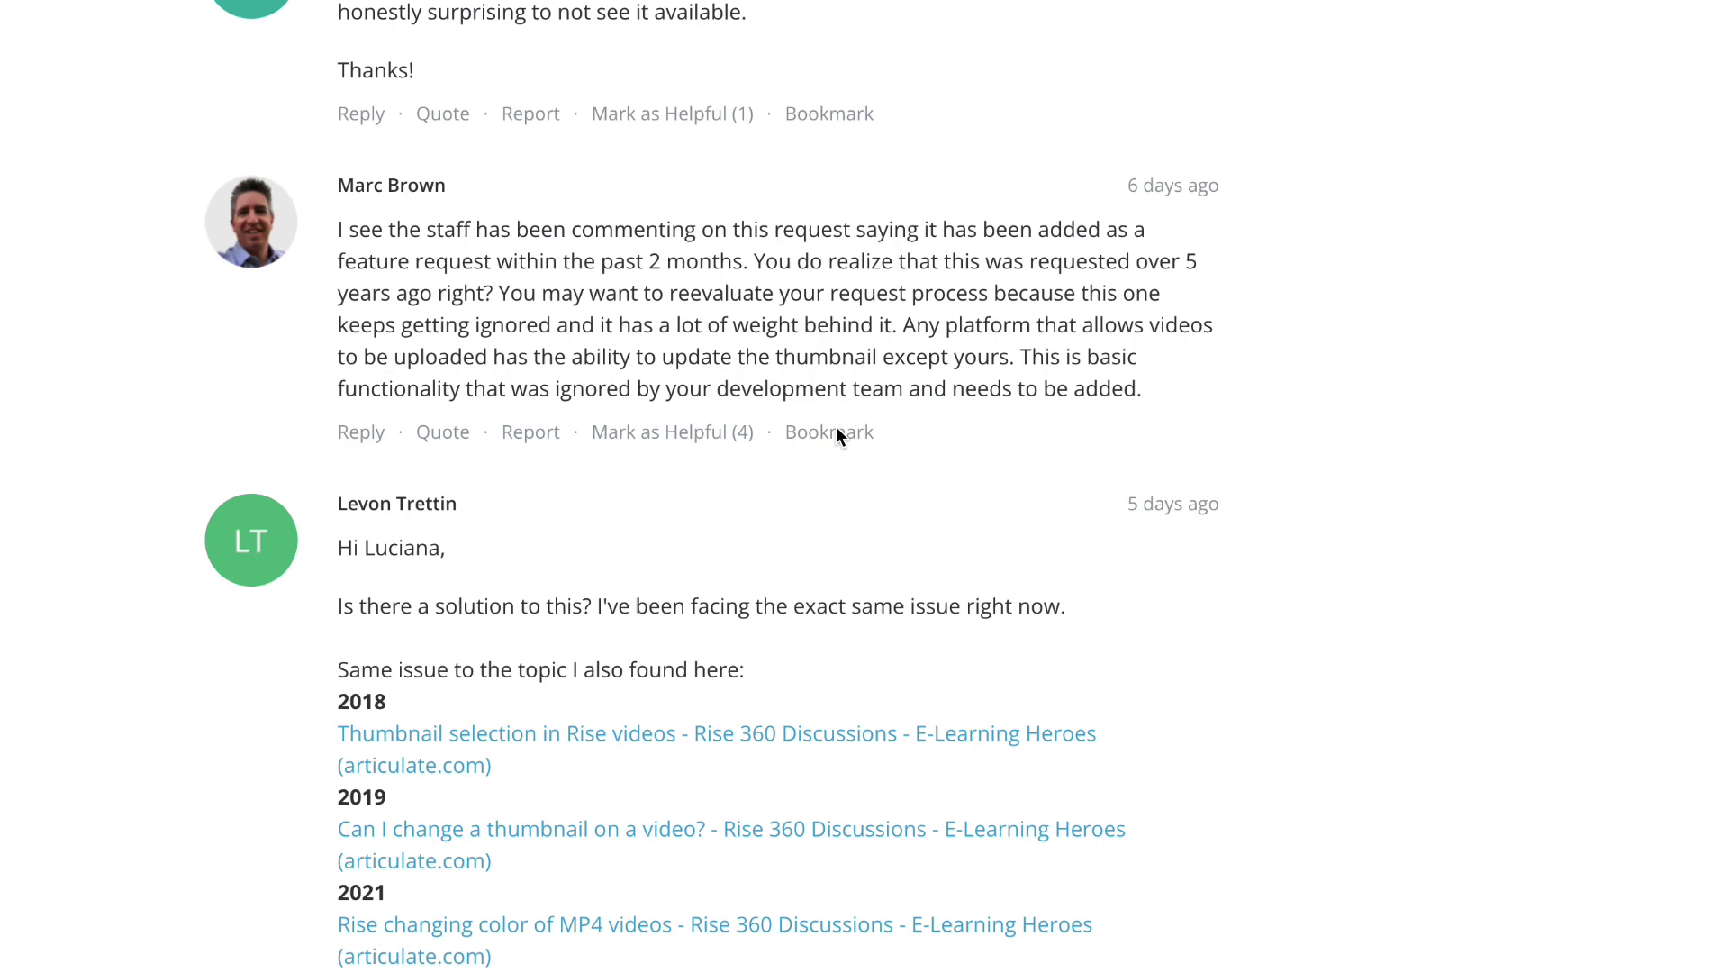
scroll(836, 436, "down", 2)
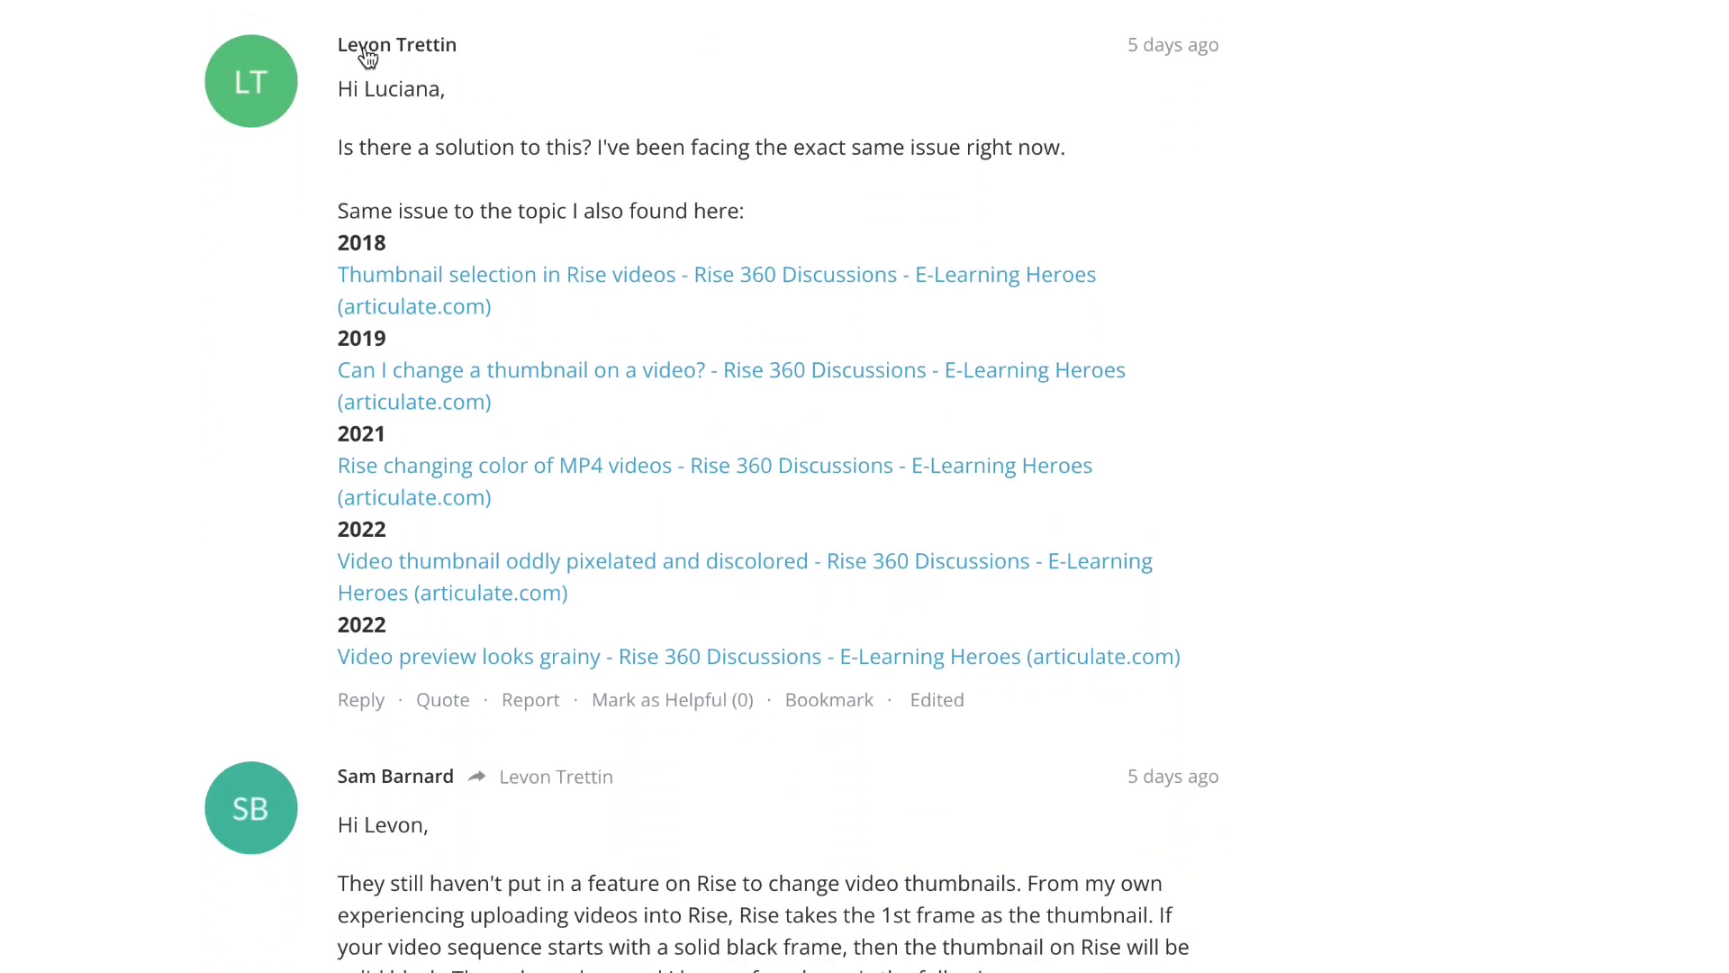
left_click_drag(332, 30, 1122, 612)
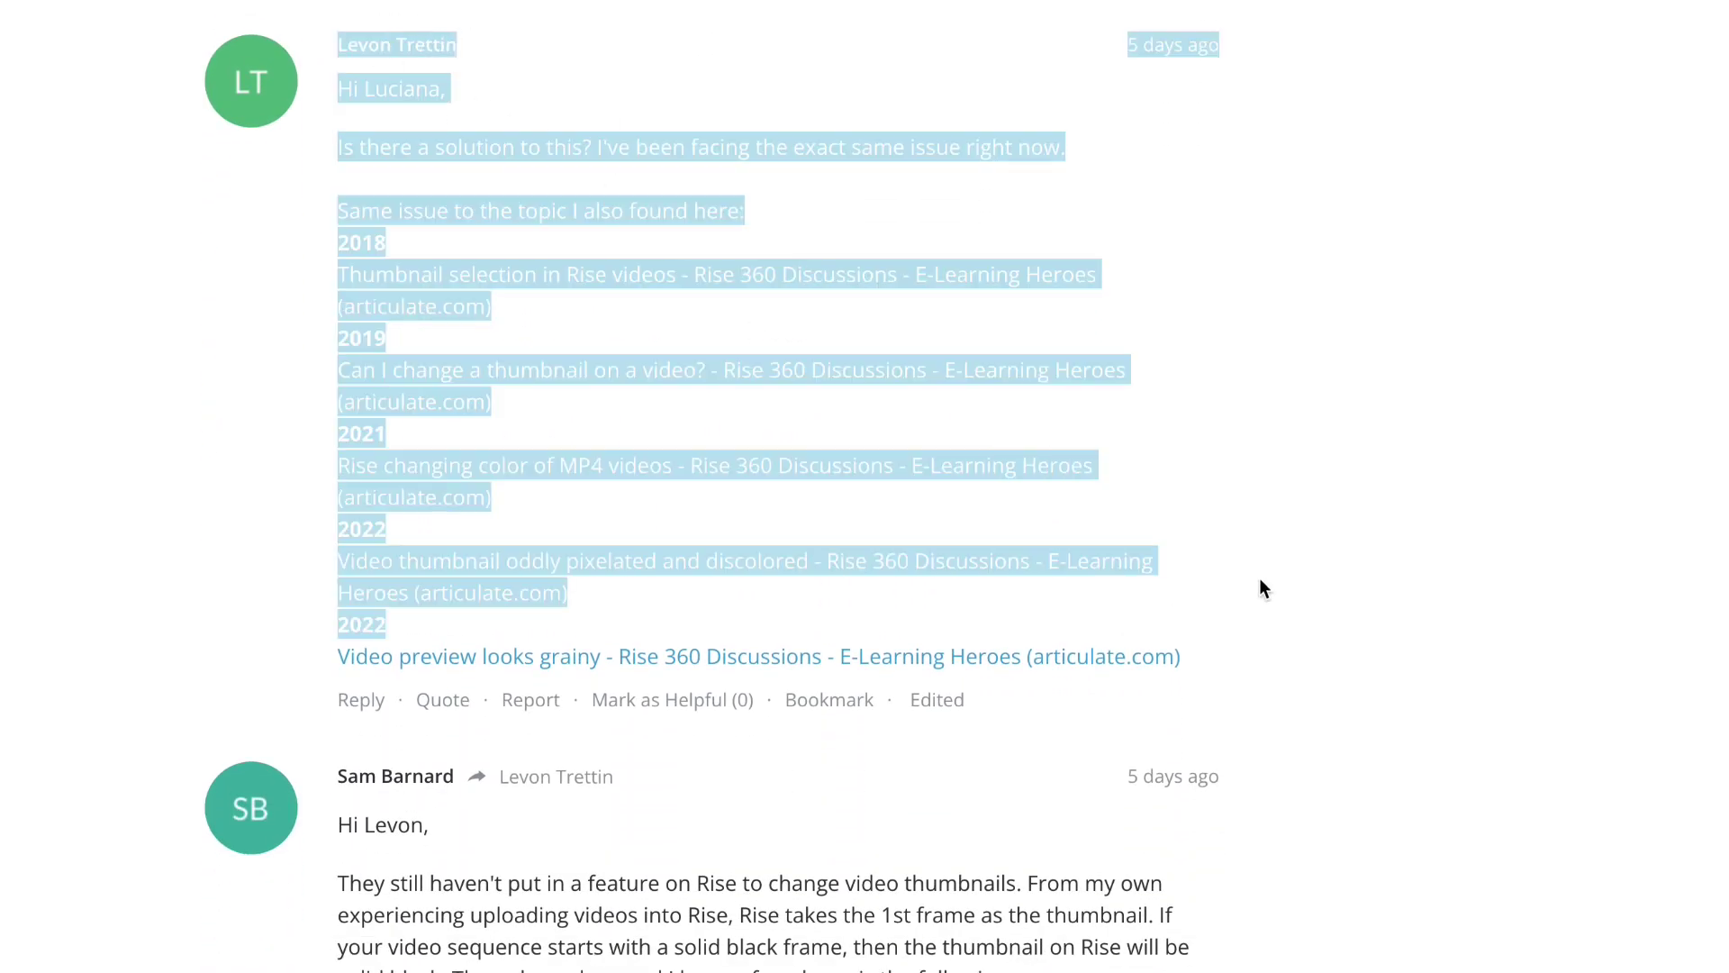
left_click(879, 489)
scroll(645, 586, "down", 1)
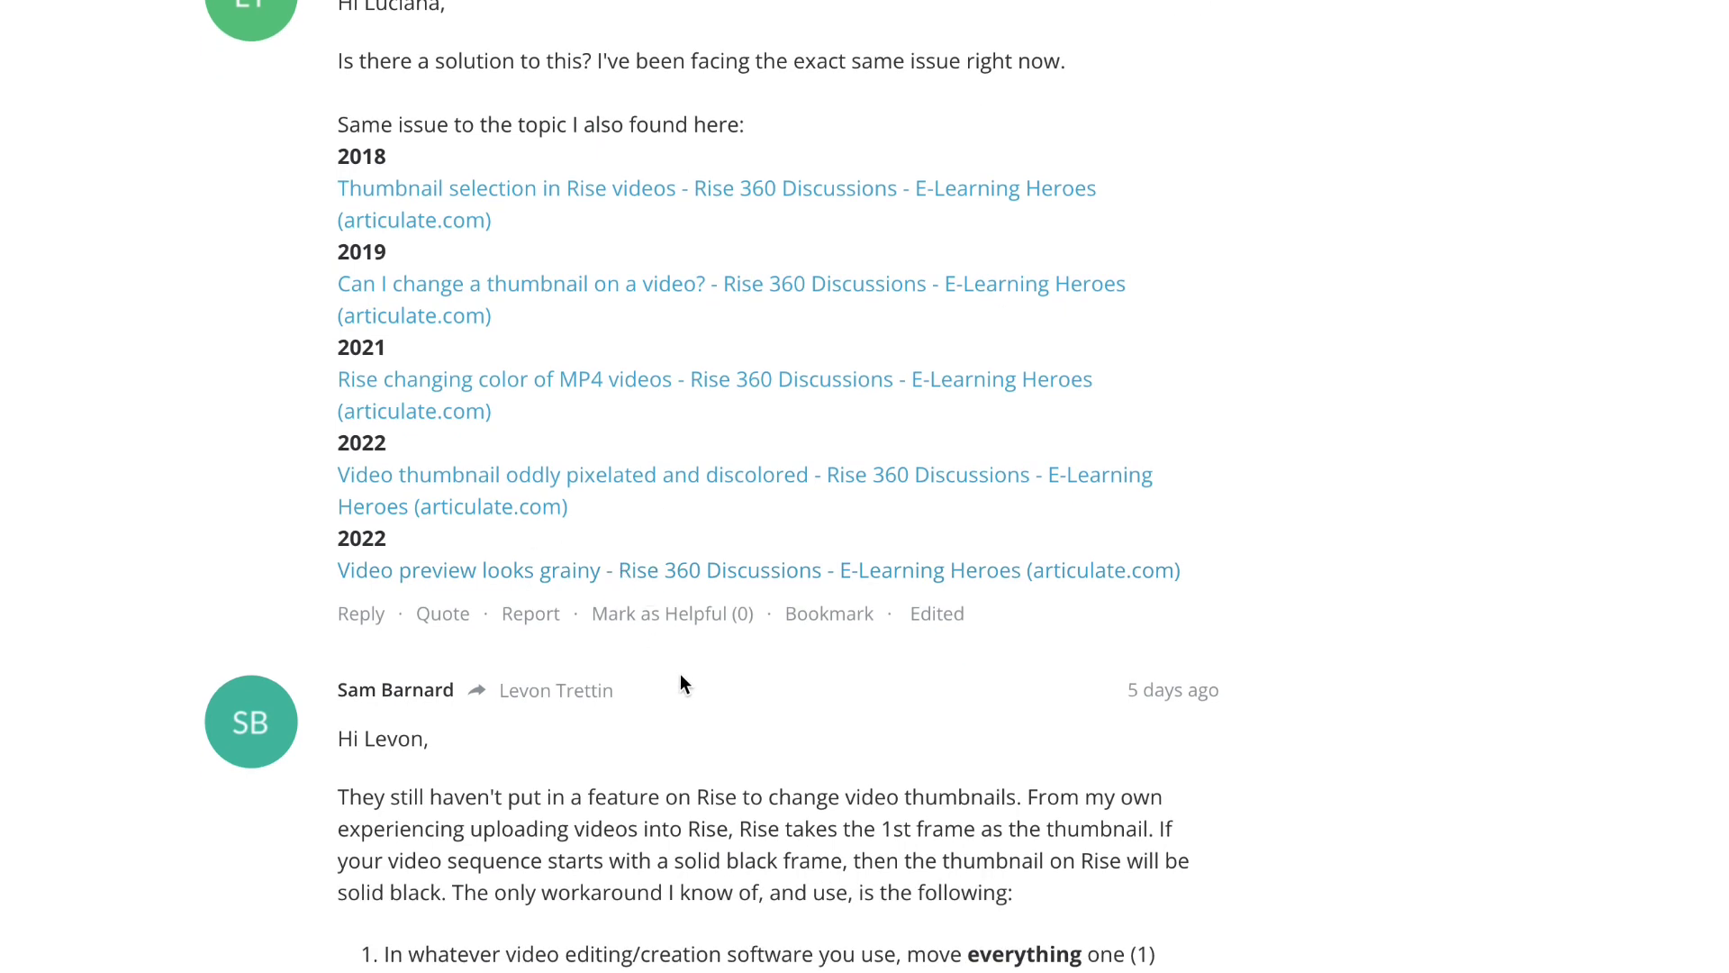
scroll(679, 674, "down", 7)
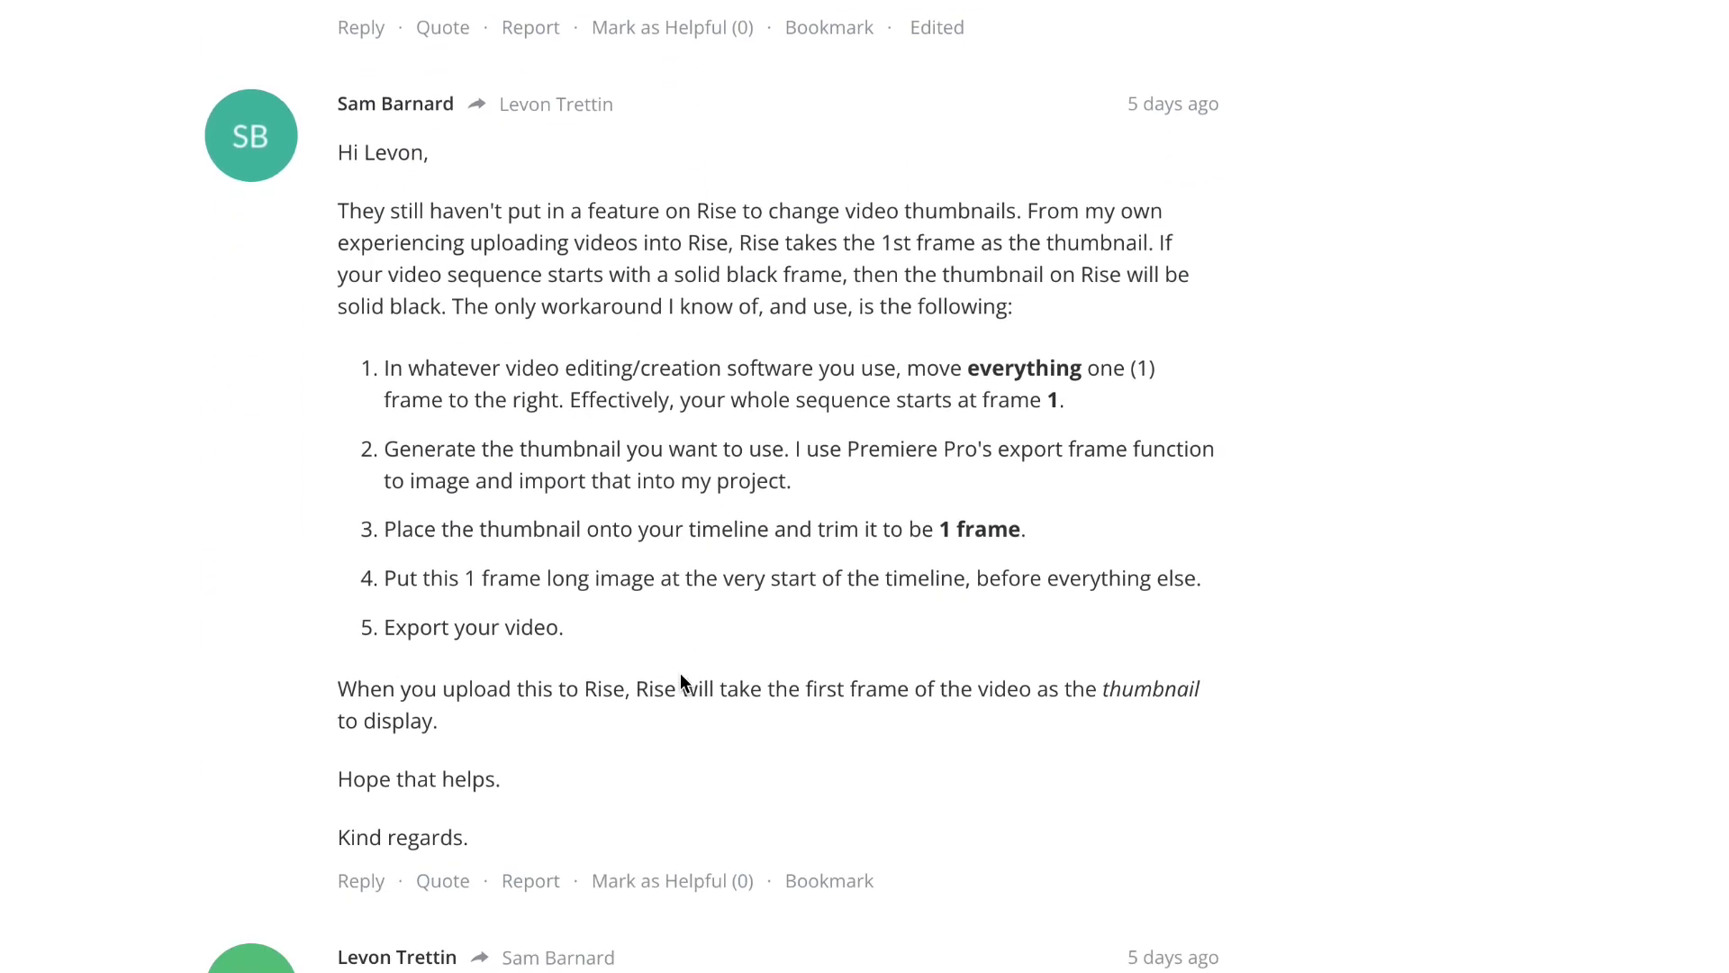
scroll(679, 673, "up", 2)
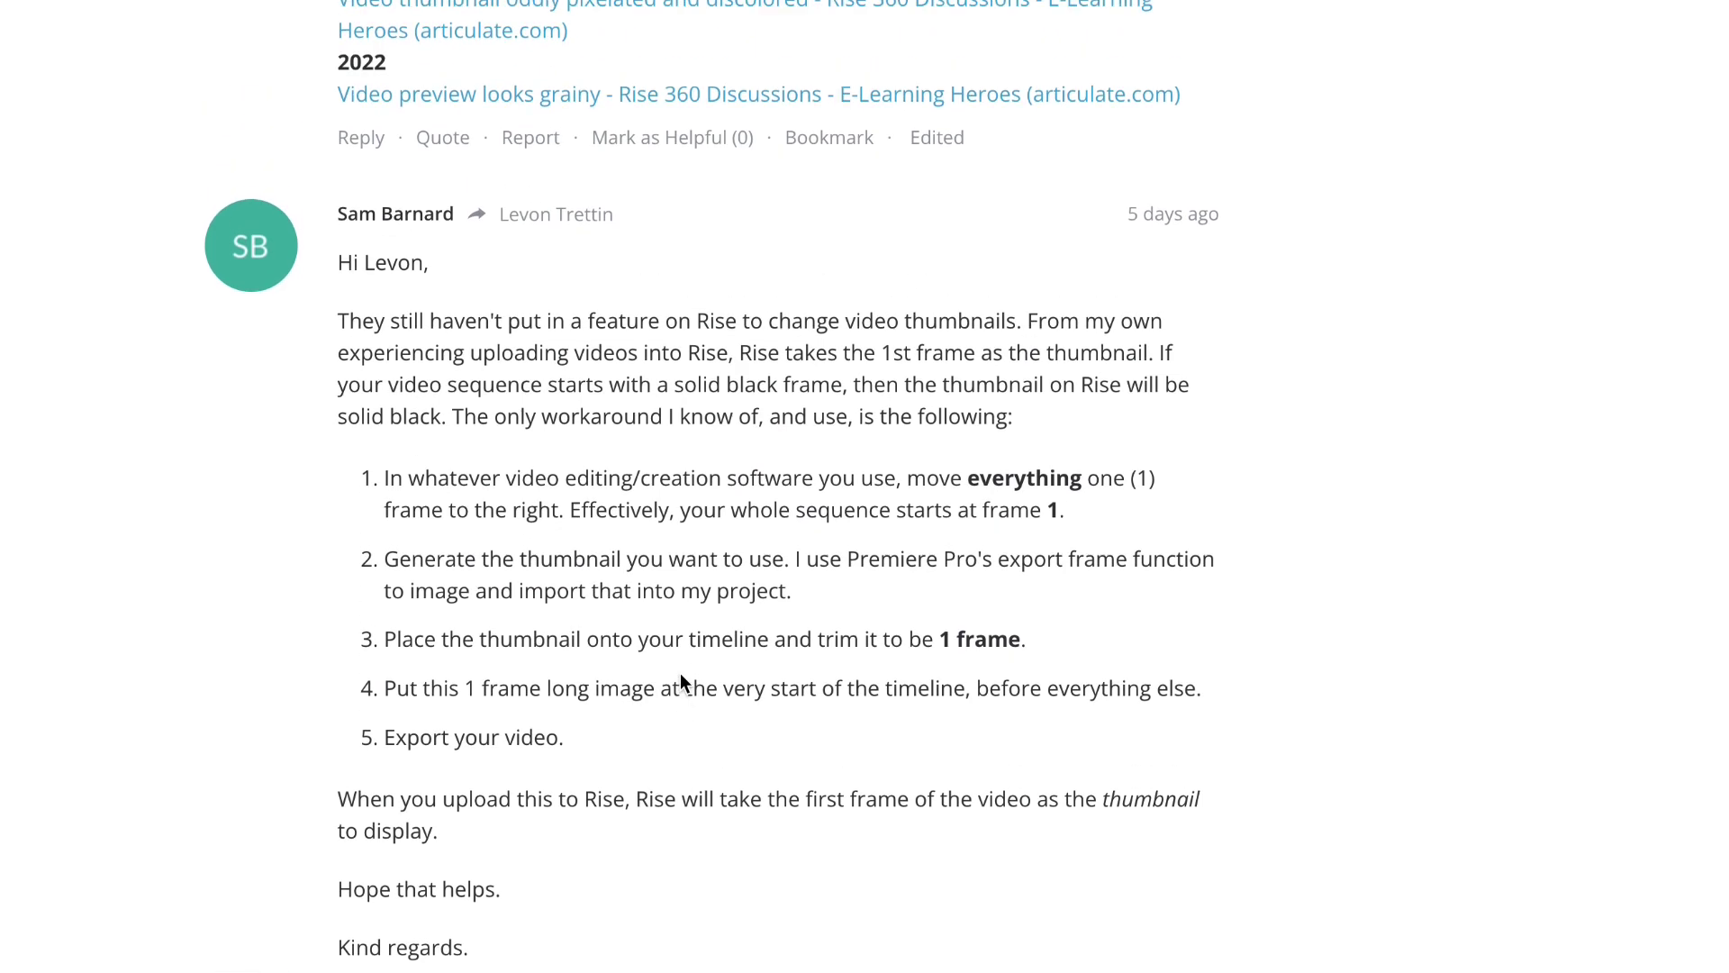
scroll(680, 674, "up", 1)
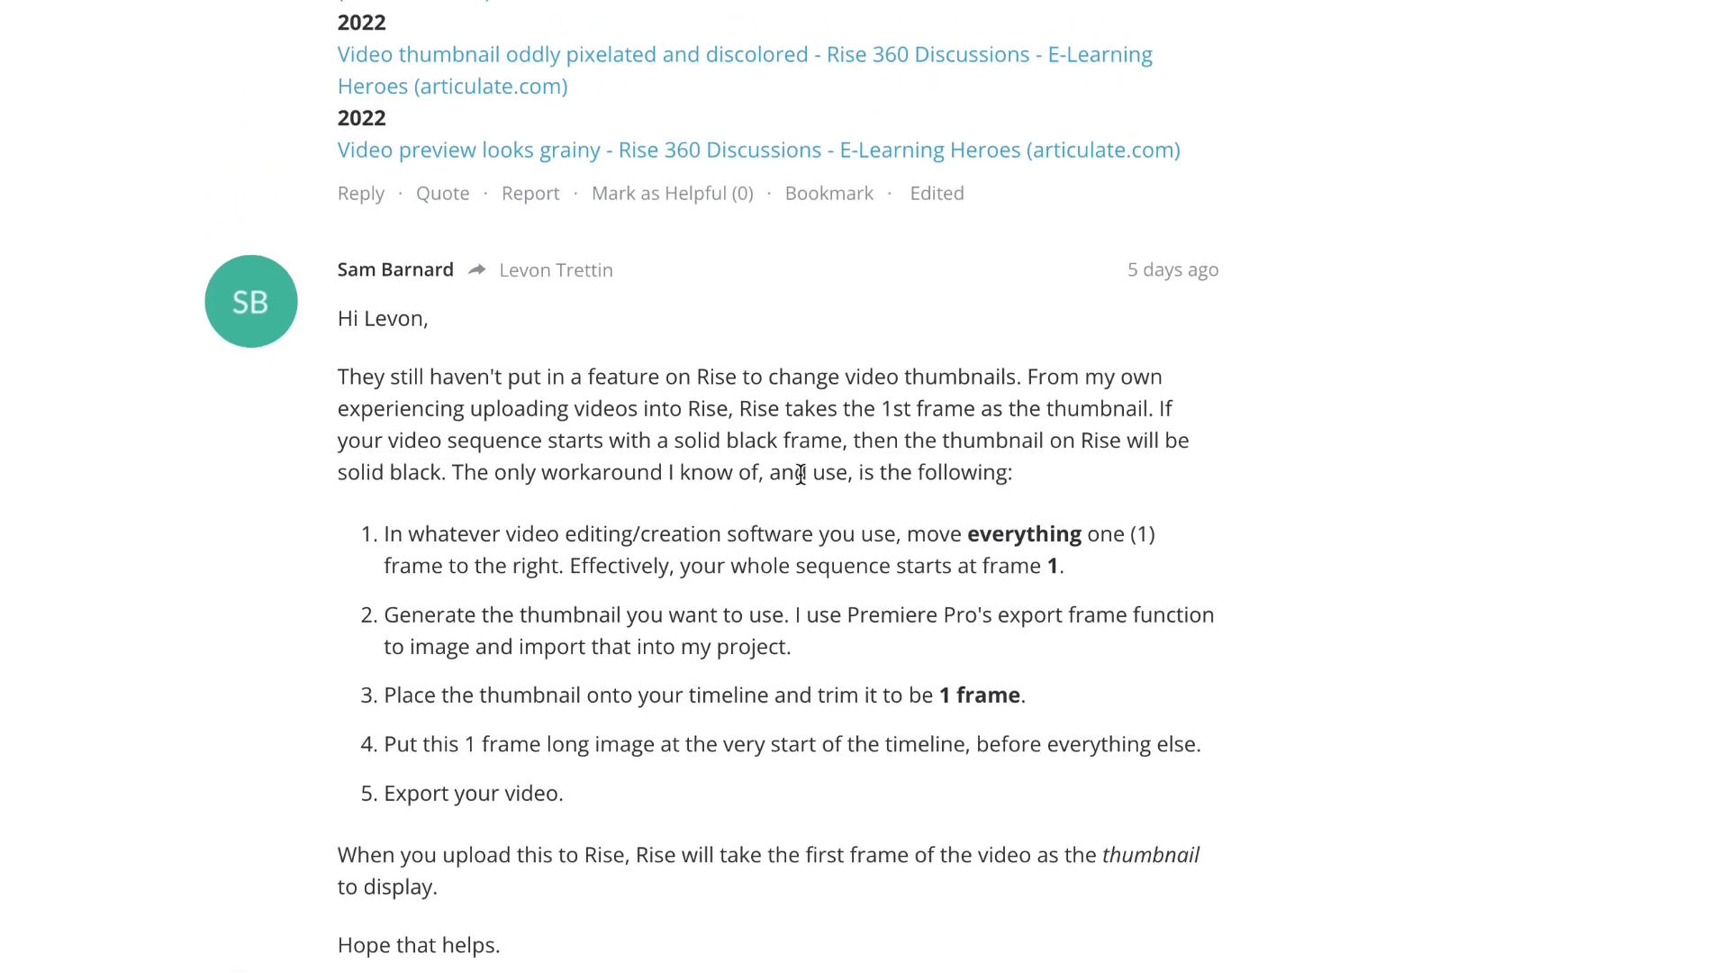
scroll(1140, 652, "down", 18)
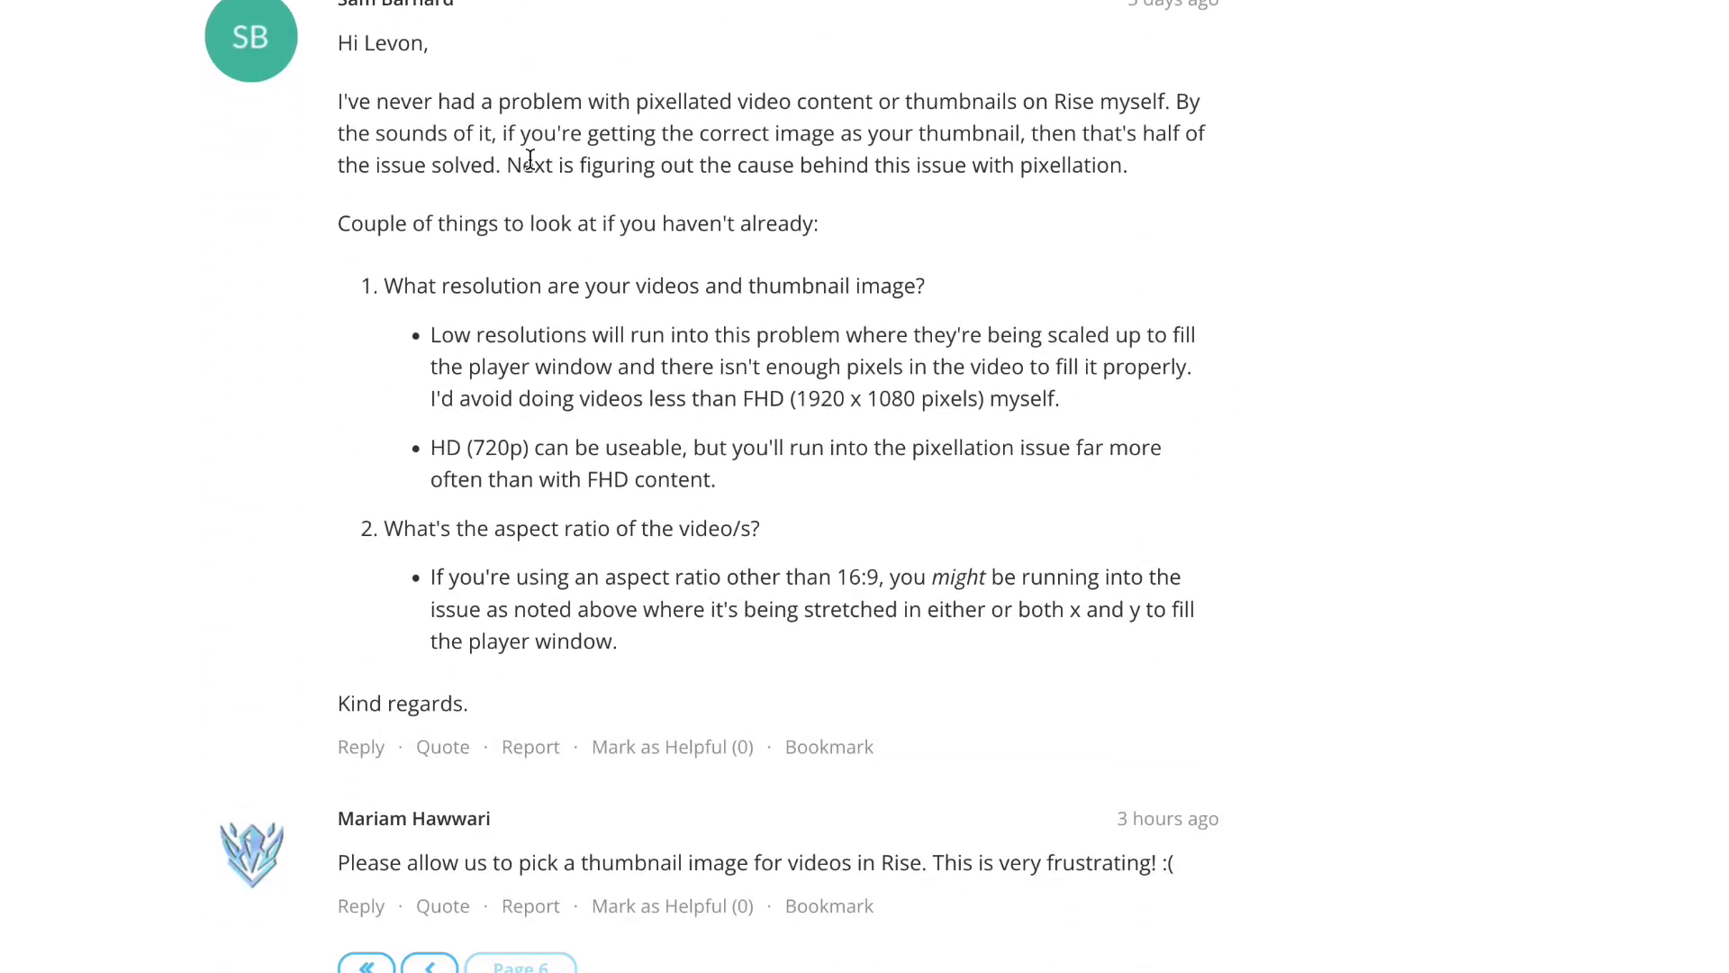
left_click_drag(530, 159, 1108, 166)
left_click(1047, 153)
left_click_drag(338, 104, 739, 135)
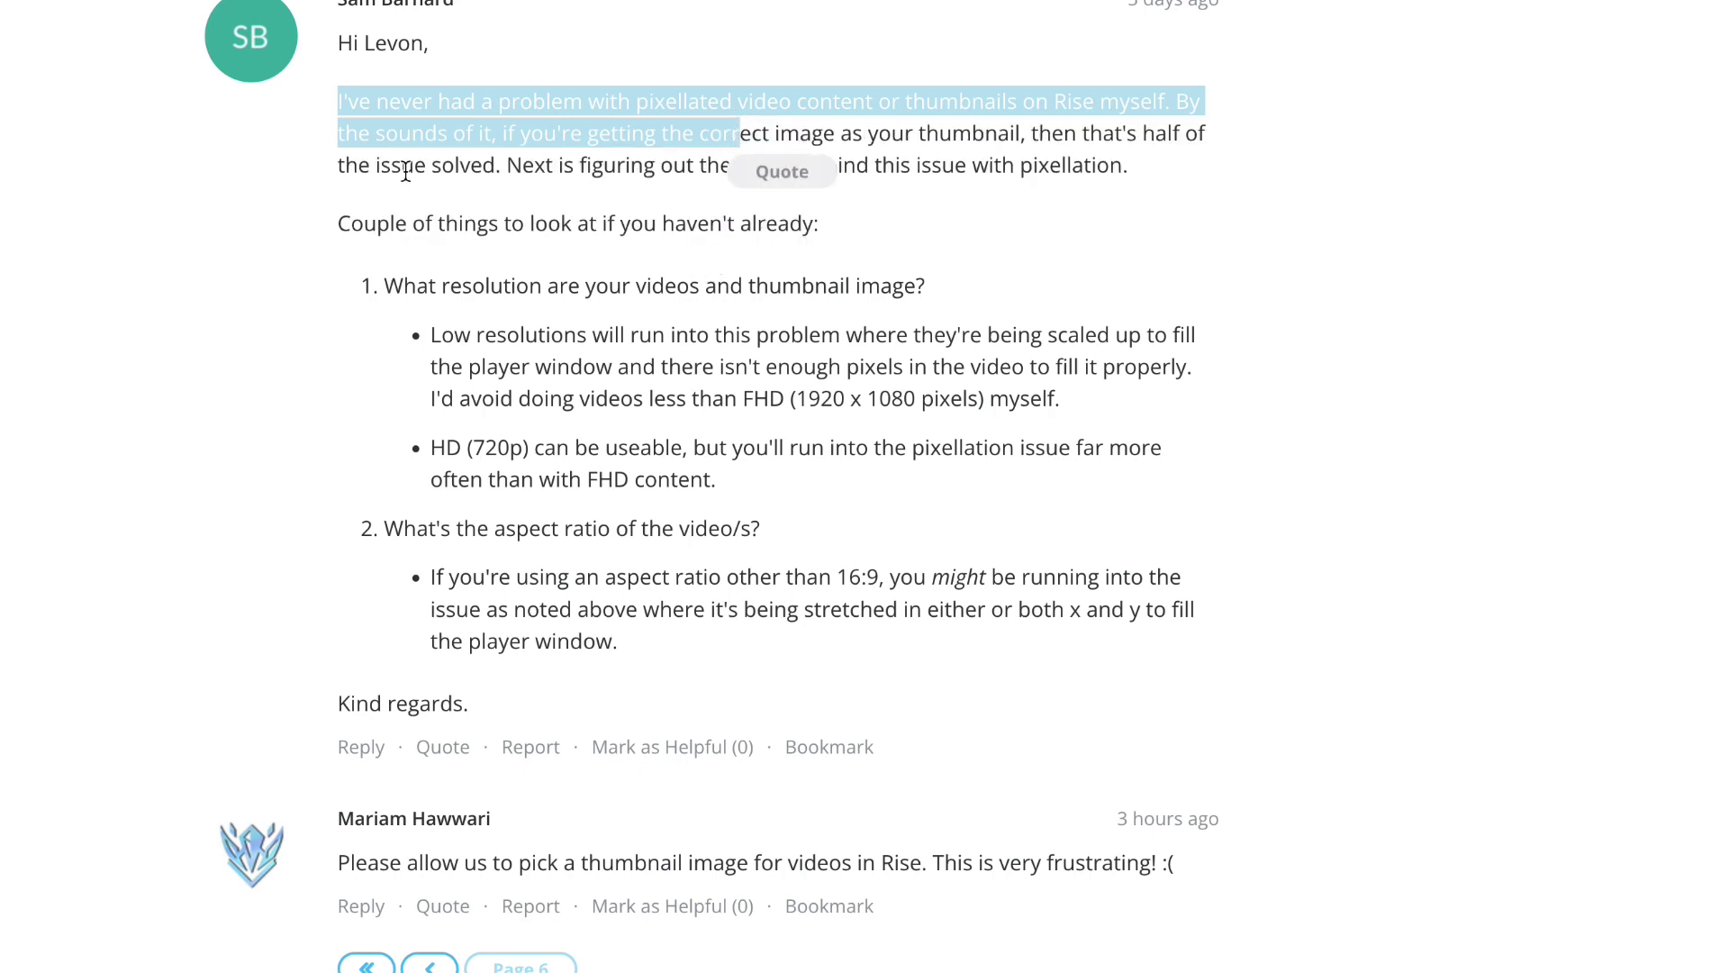
left_click(462, 196)
scroll(829, 411, "down", 2)
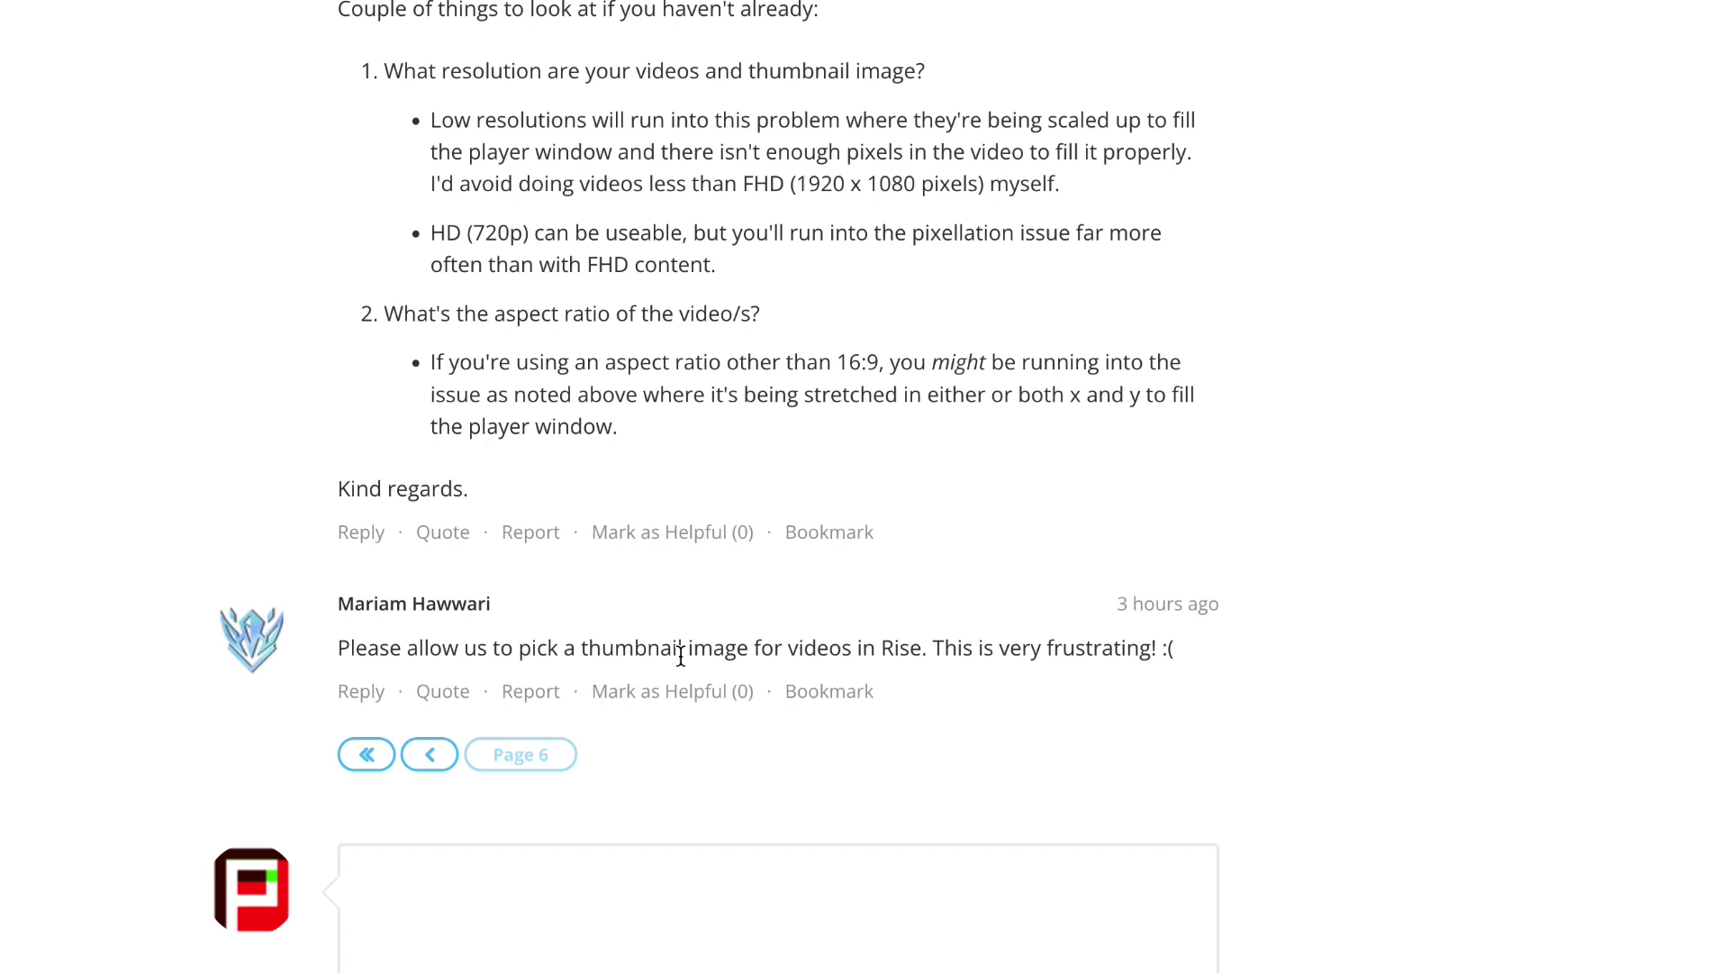
Continue down past the comment asking to pick thumbnails, then scroll back to the top.
triple_click(484, 647)
left_click(477, 648)
scroll(172, 785, "down", 2)
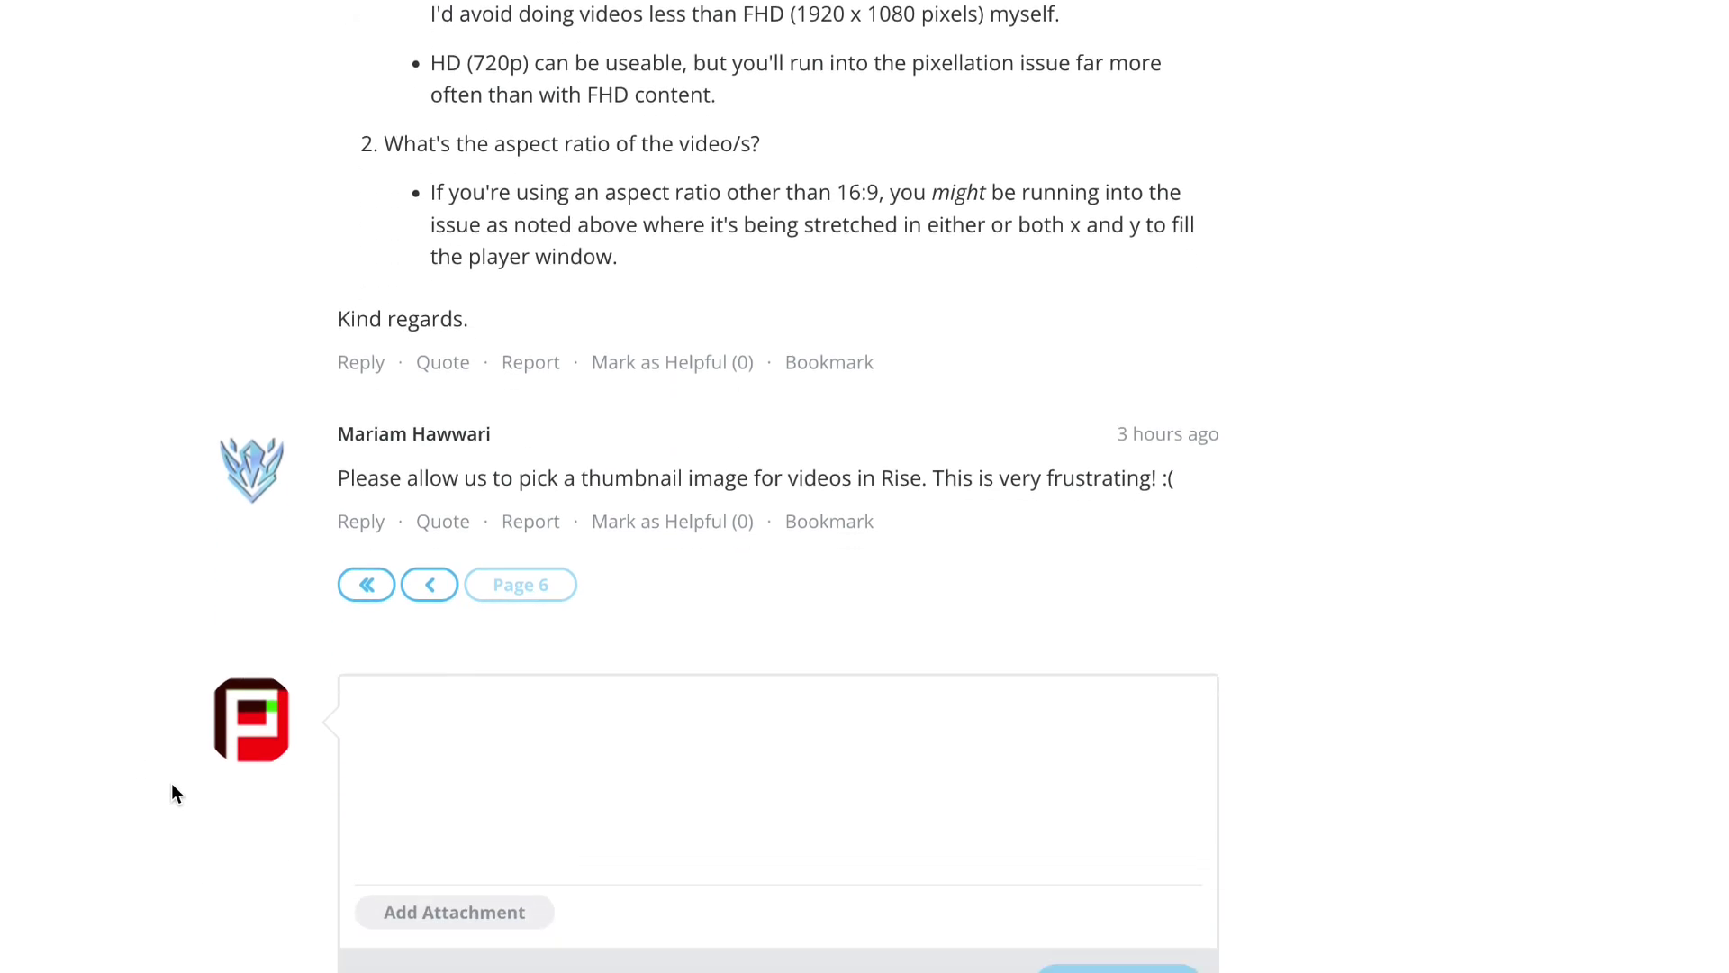
scroll(172, 789, "up", 5)
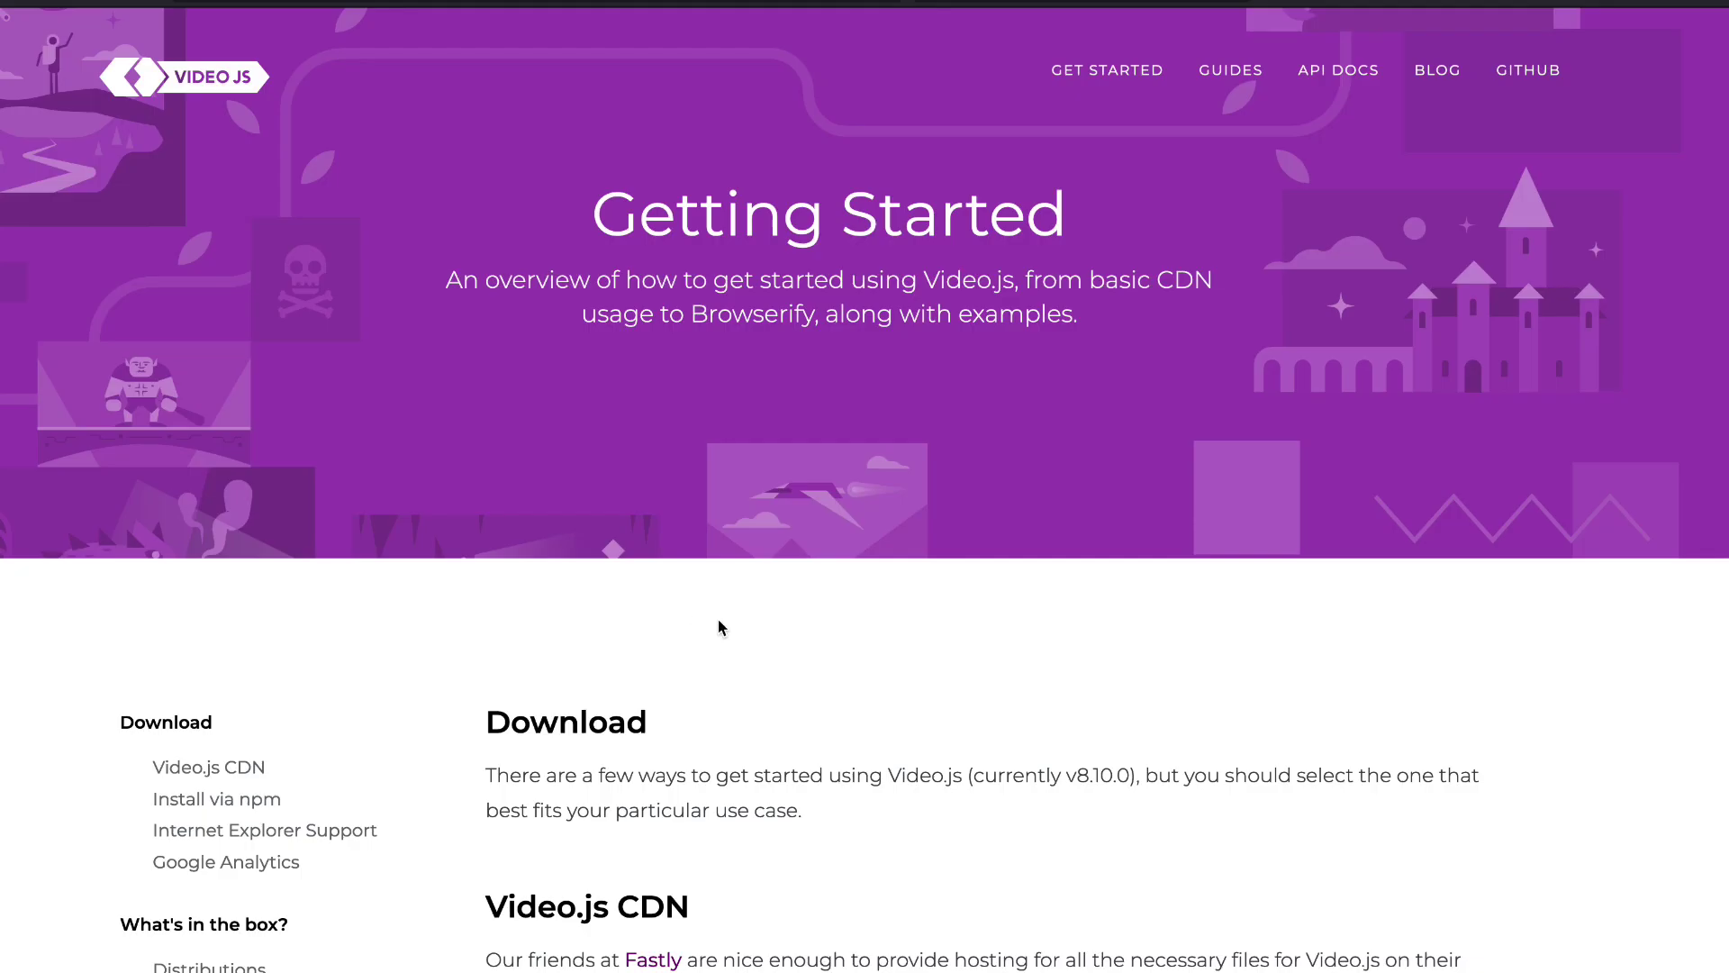
scroll(717, 619, "down", 2)
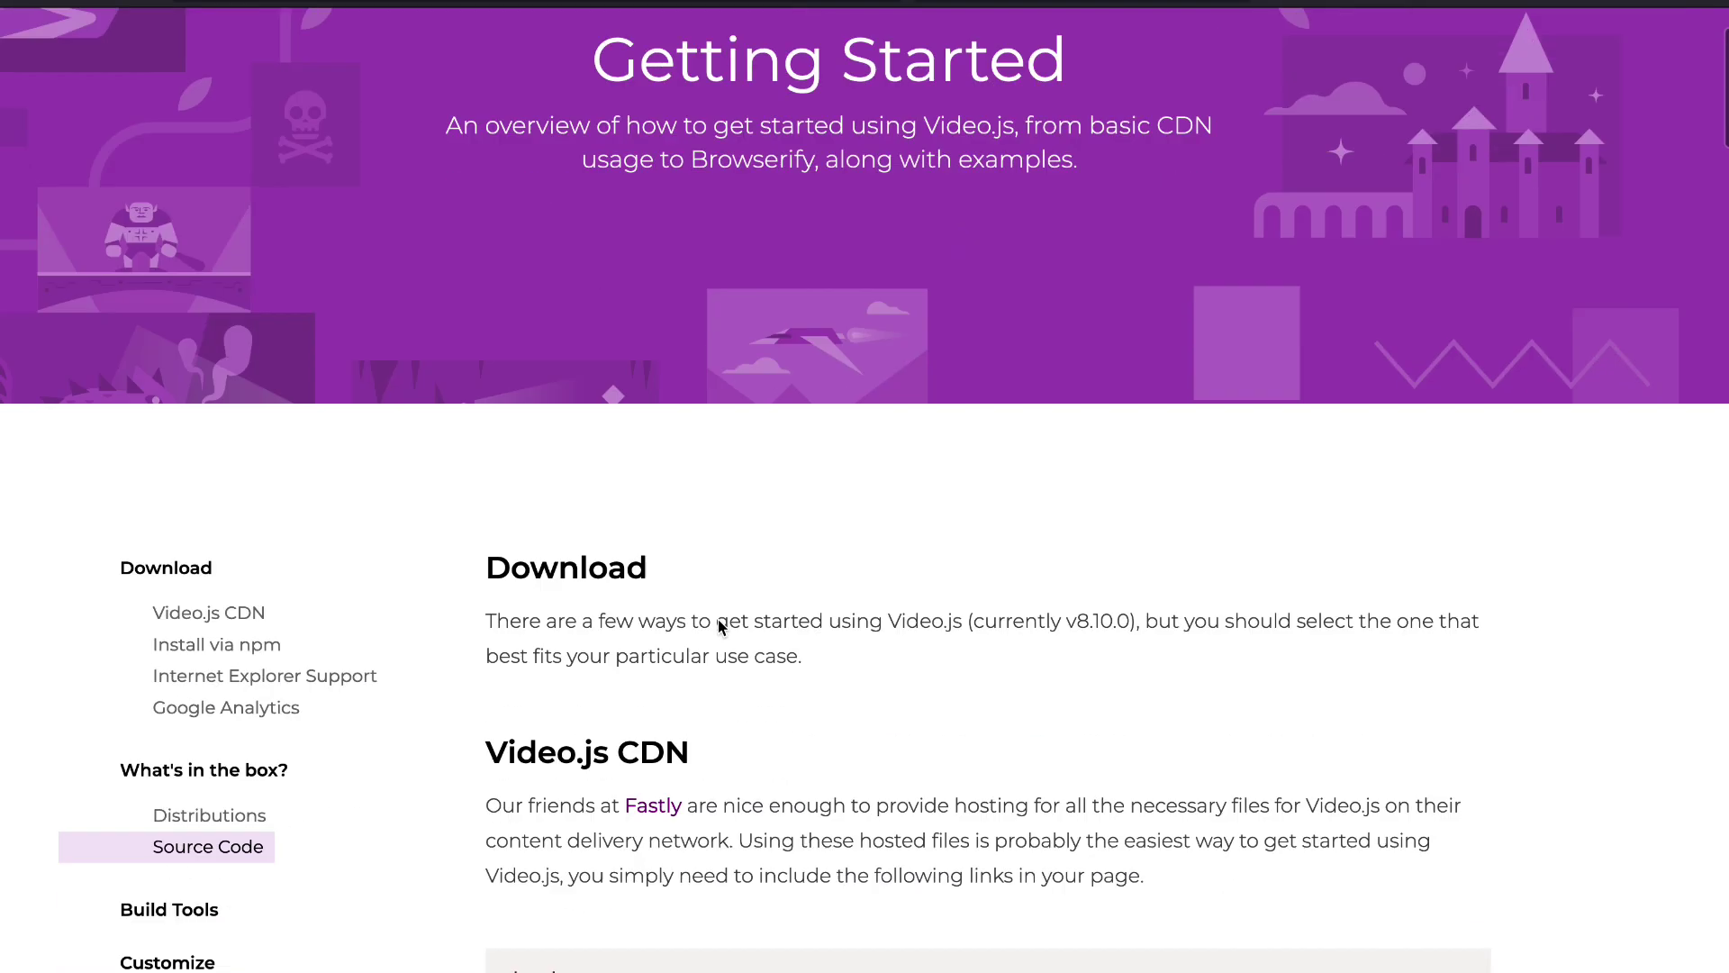
scroll(716, 618, "up", 2)
scroll(326, 279, "down", 6)
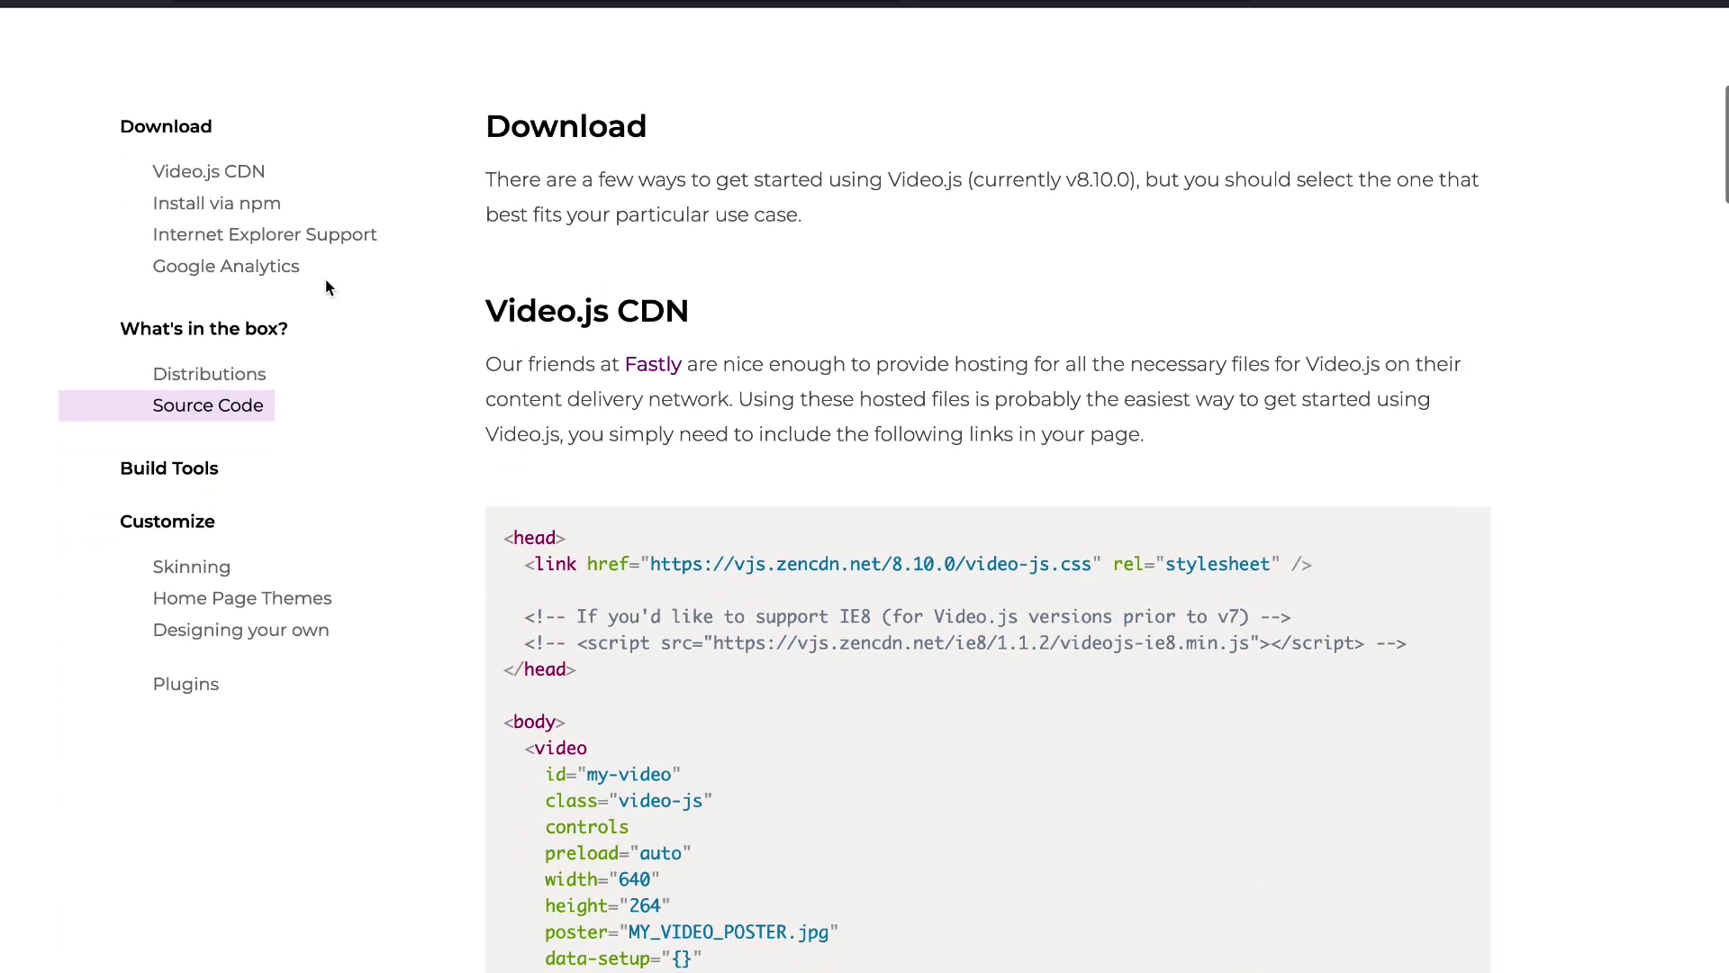
scroll(438, 416, "down", 12)
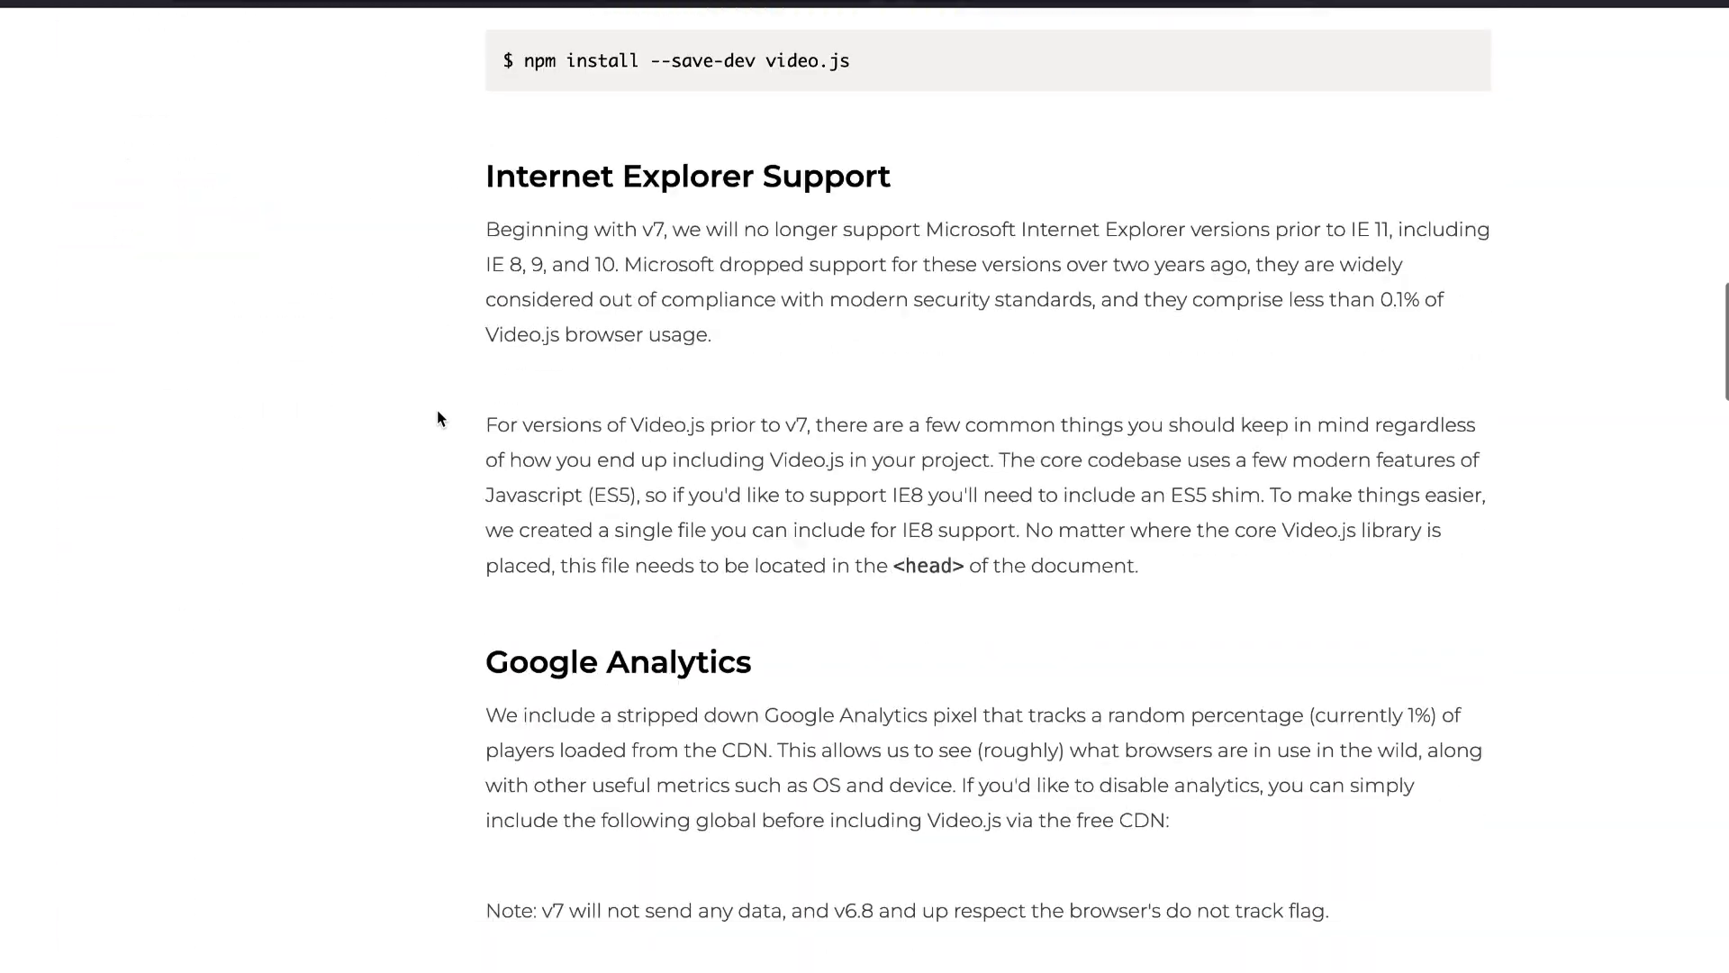
scroll(438, 417, "down", 20)
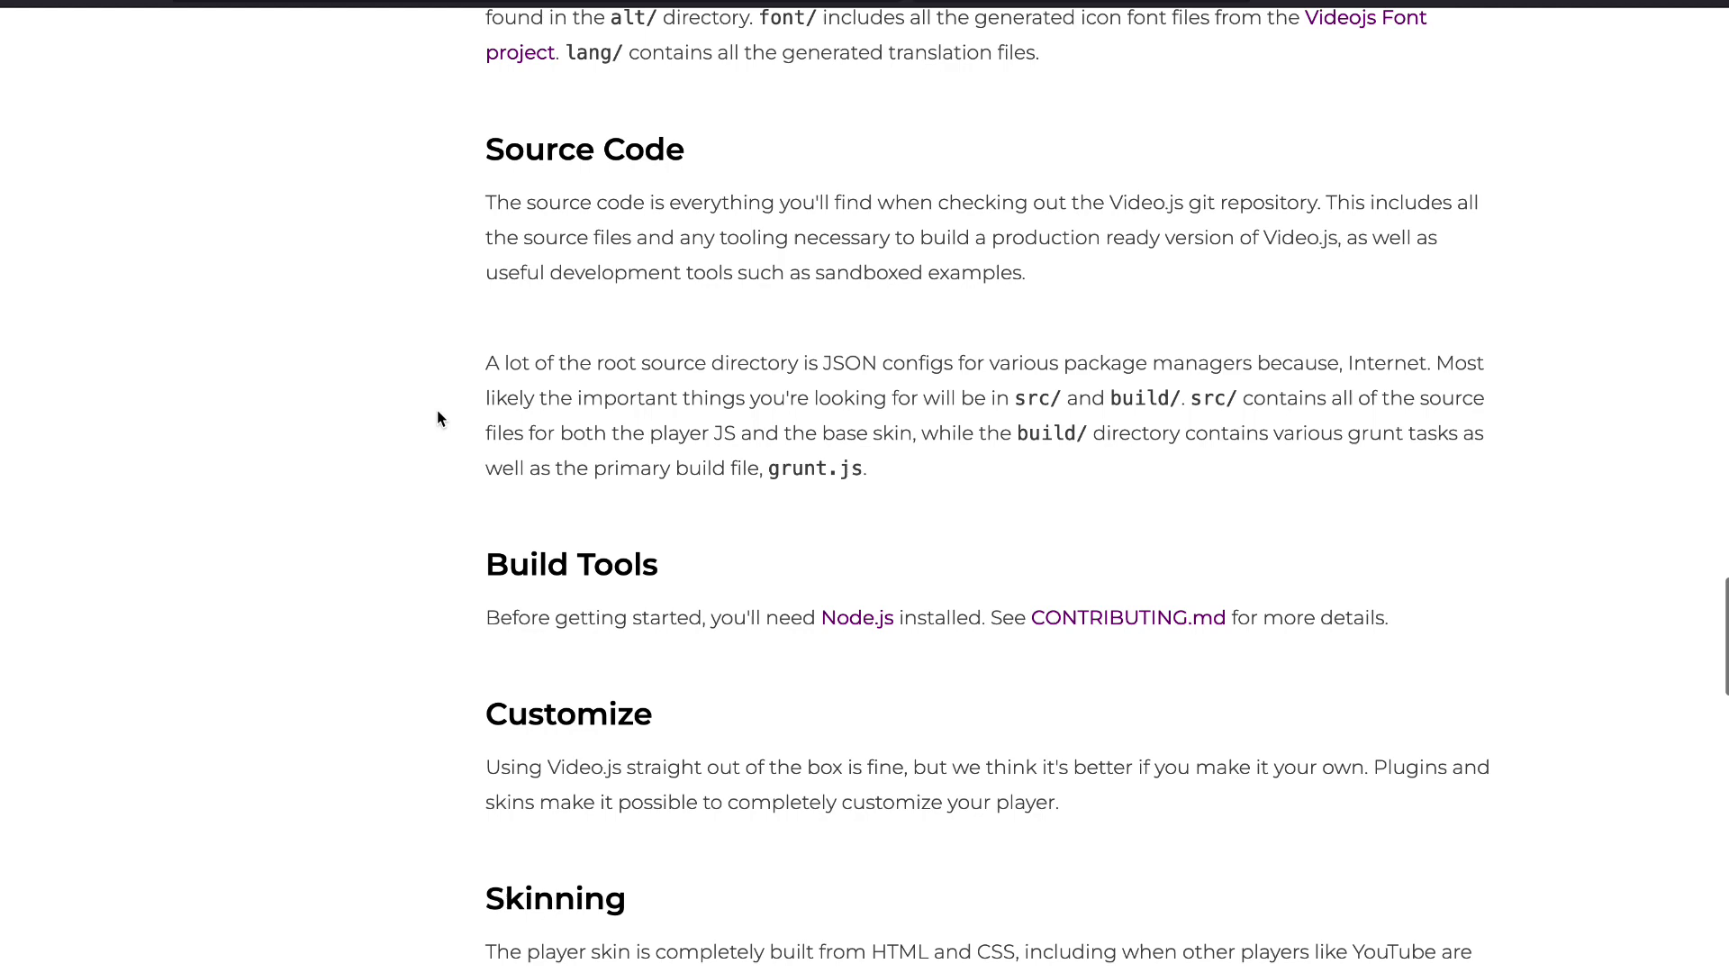
scroll(439, 416, "down", 10)
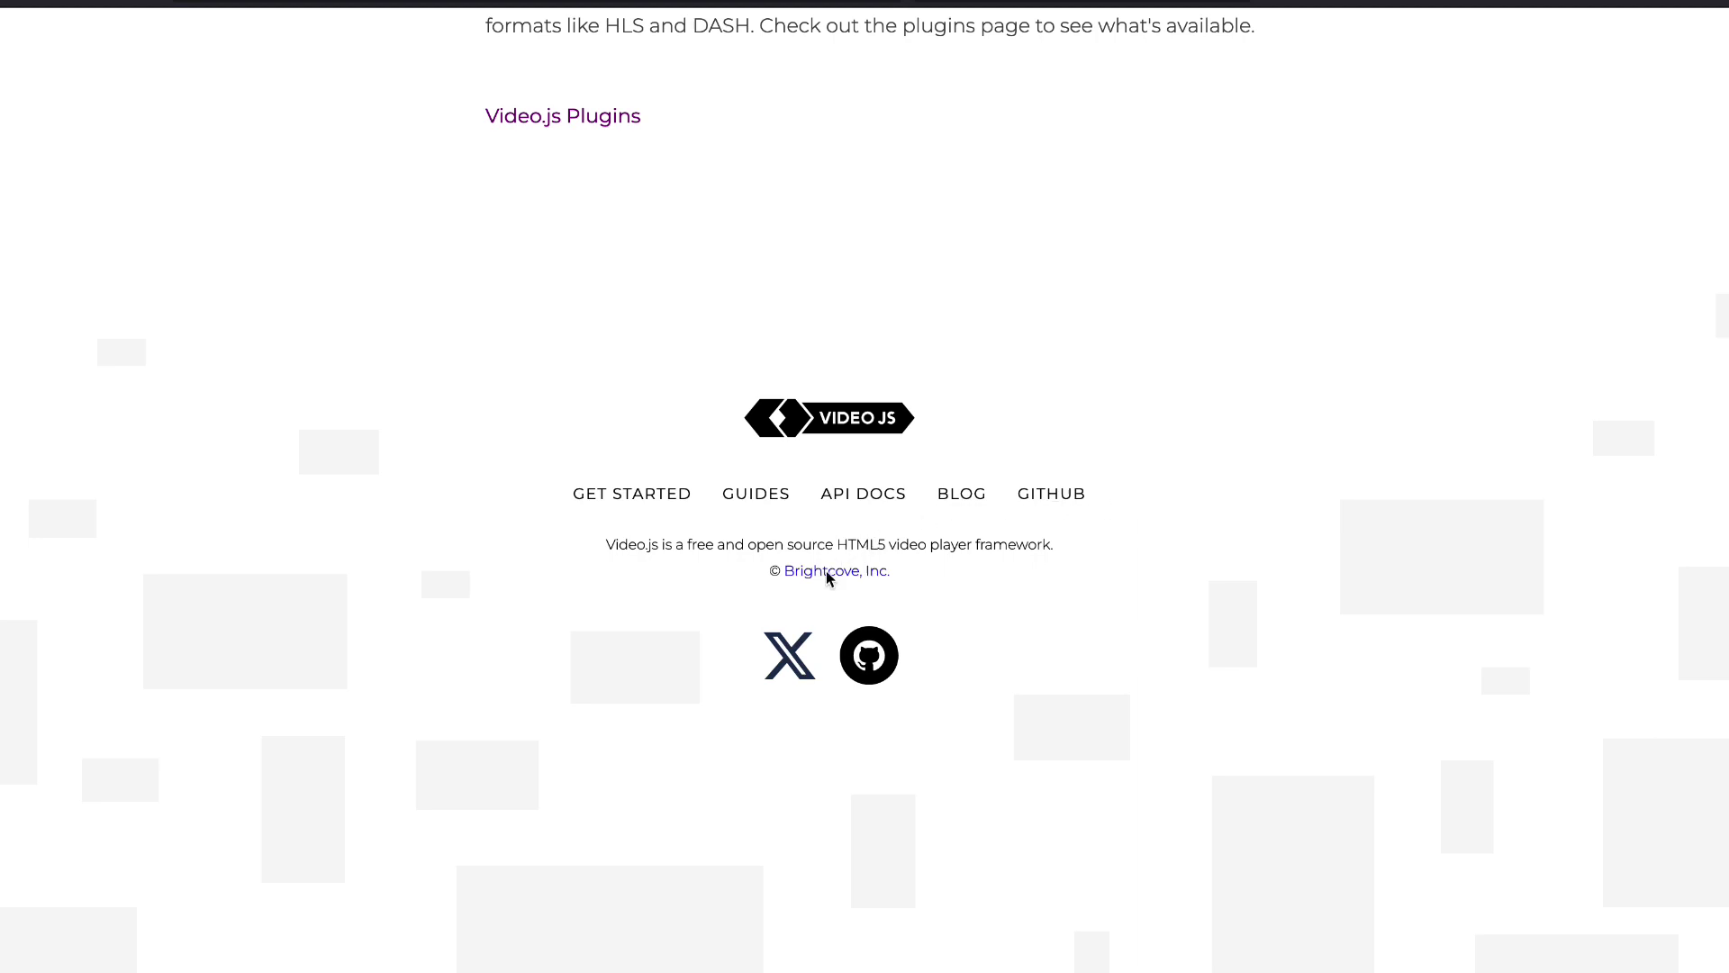
scroll(1230, 541, "up", 20)
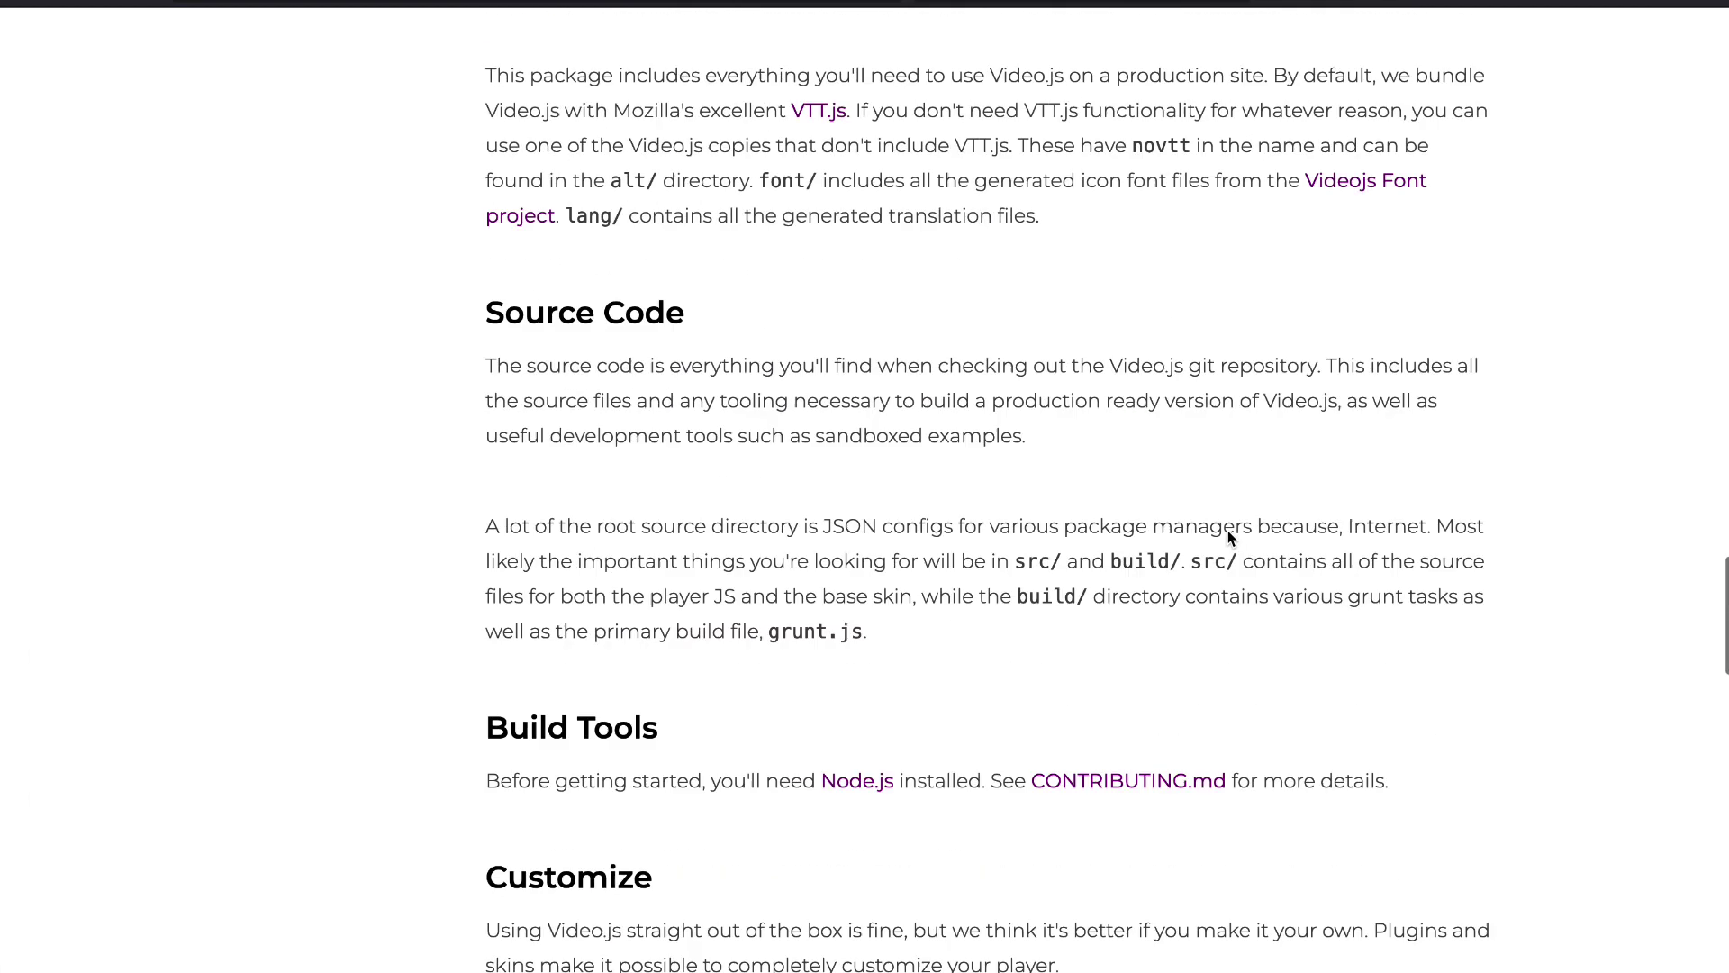
scroll(1228, 538, "up", 15)
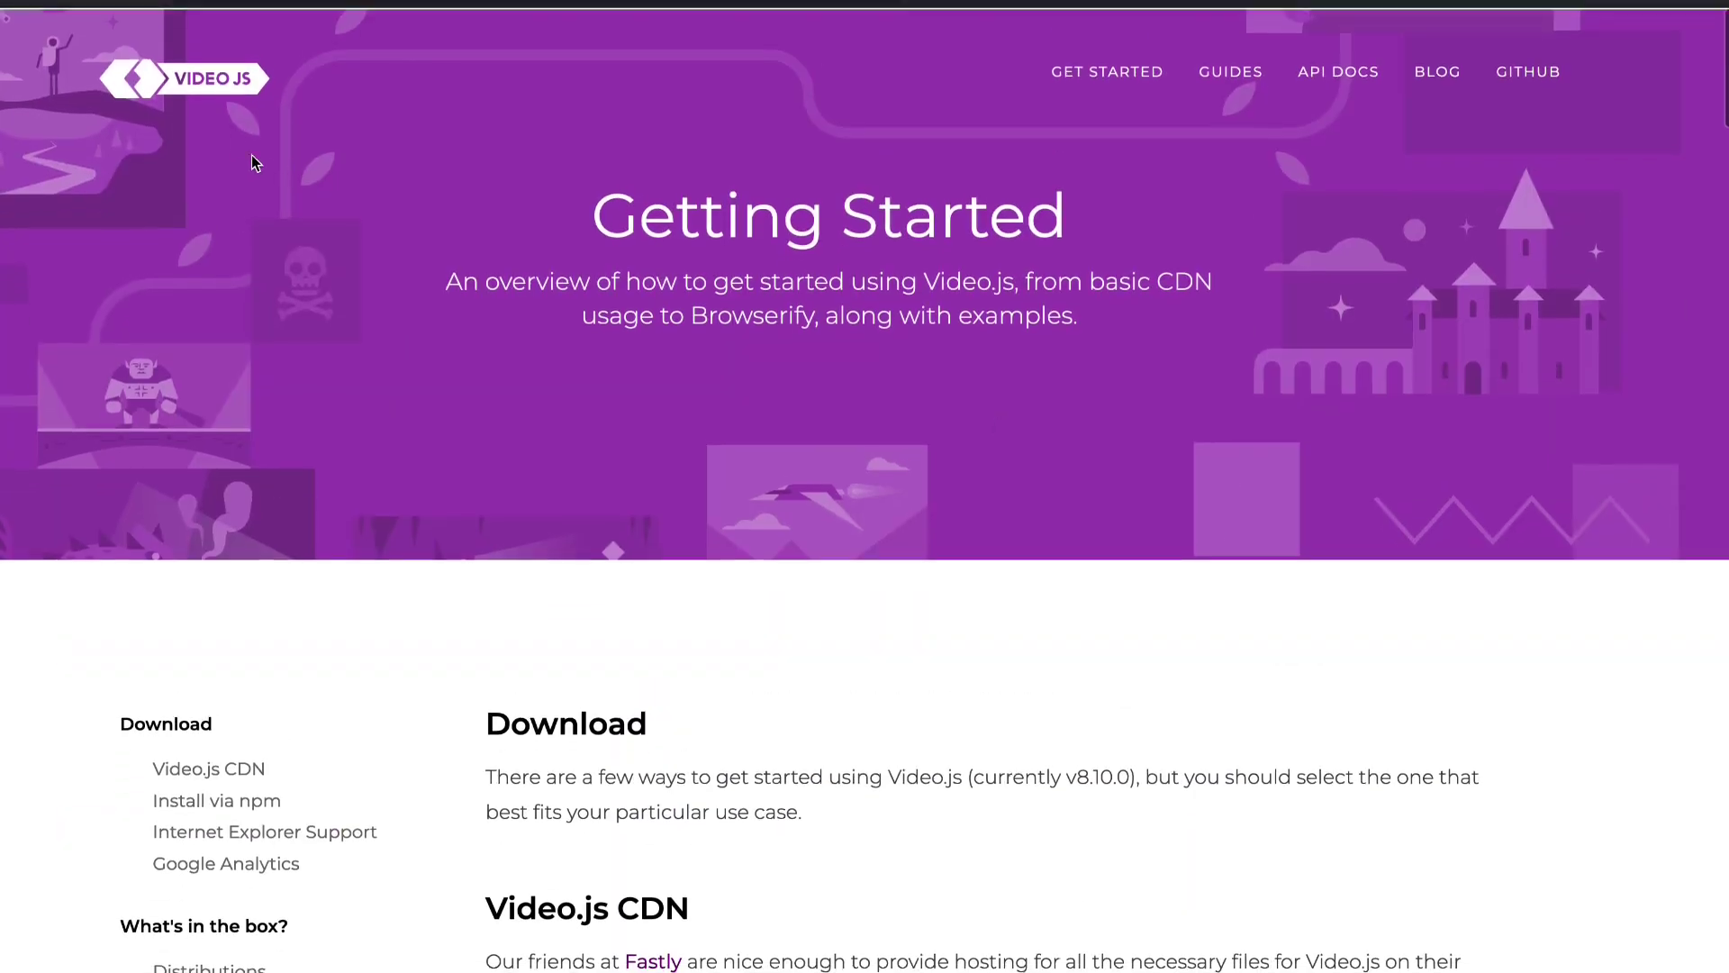
Go to the Video.js homepage and scroll down past 'Make your player yours' to the used-by logos.
left_click(225, 82)
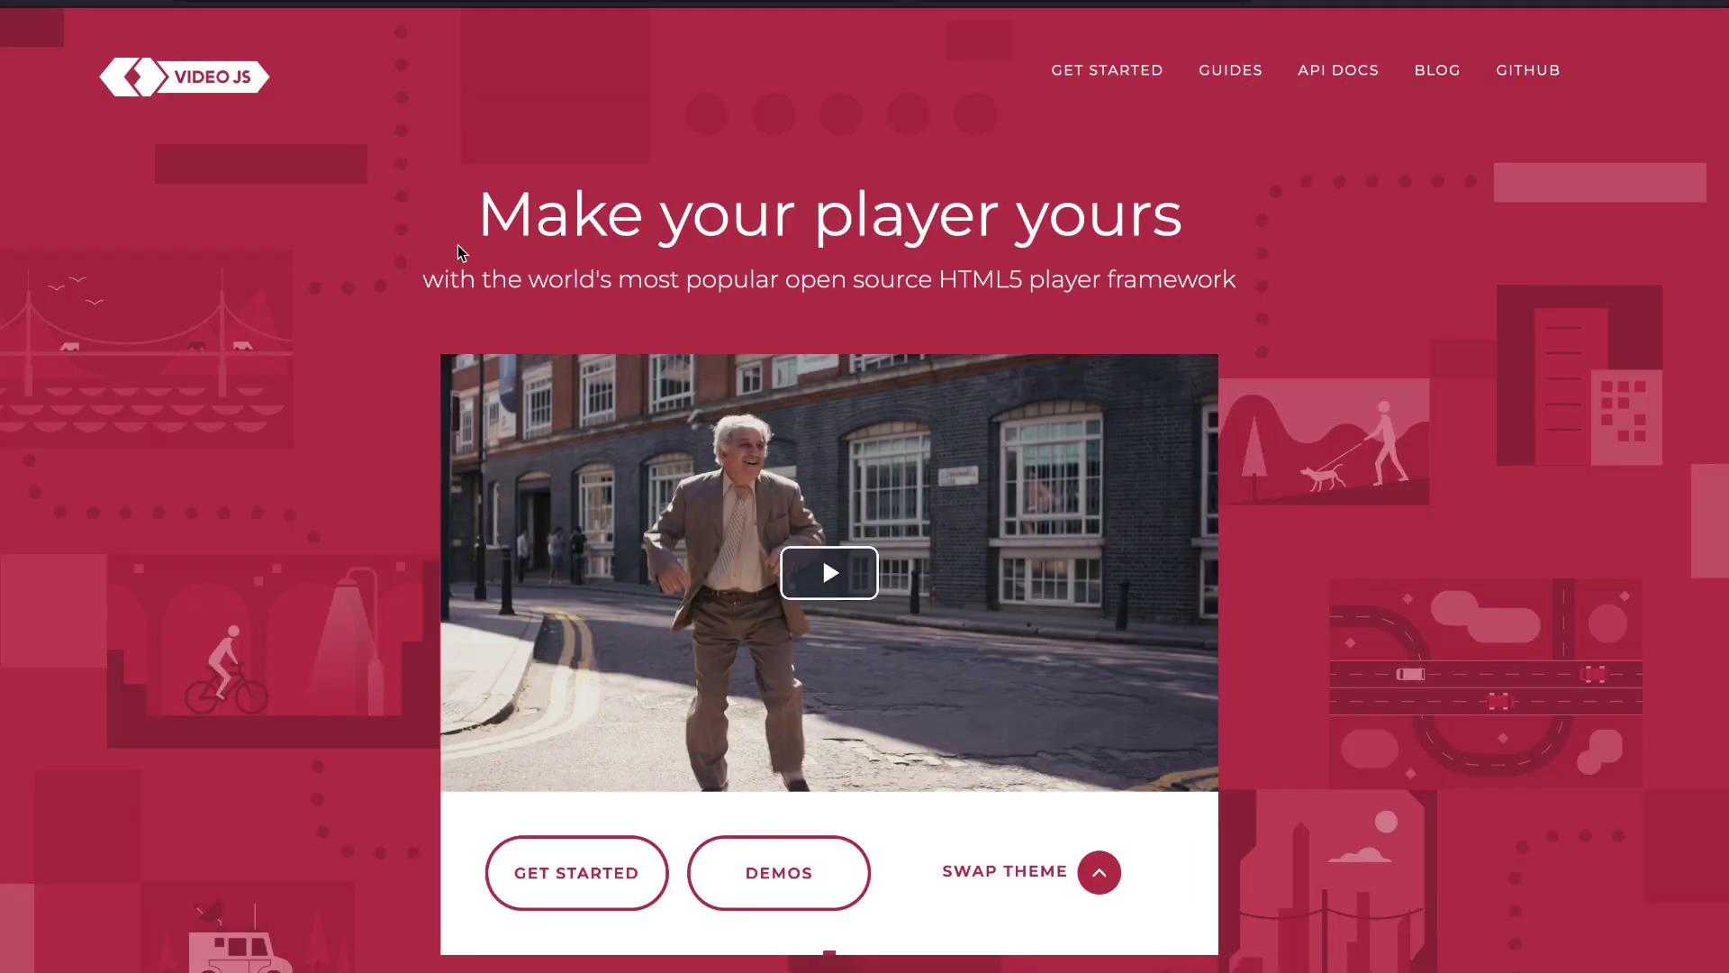
scroll(478, 545, "down", 8)
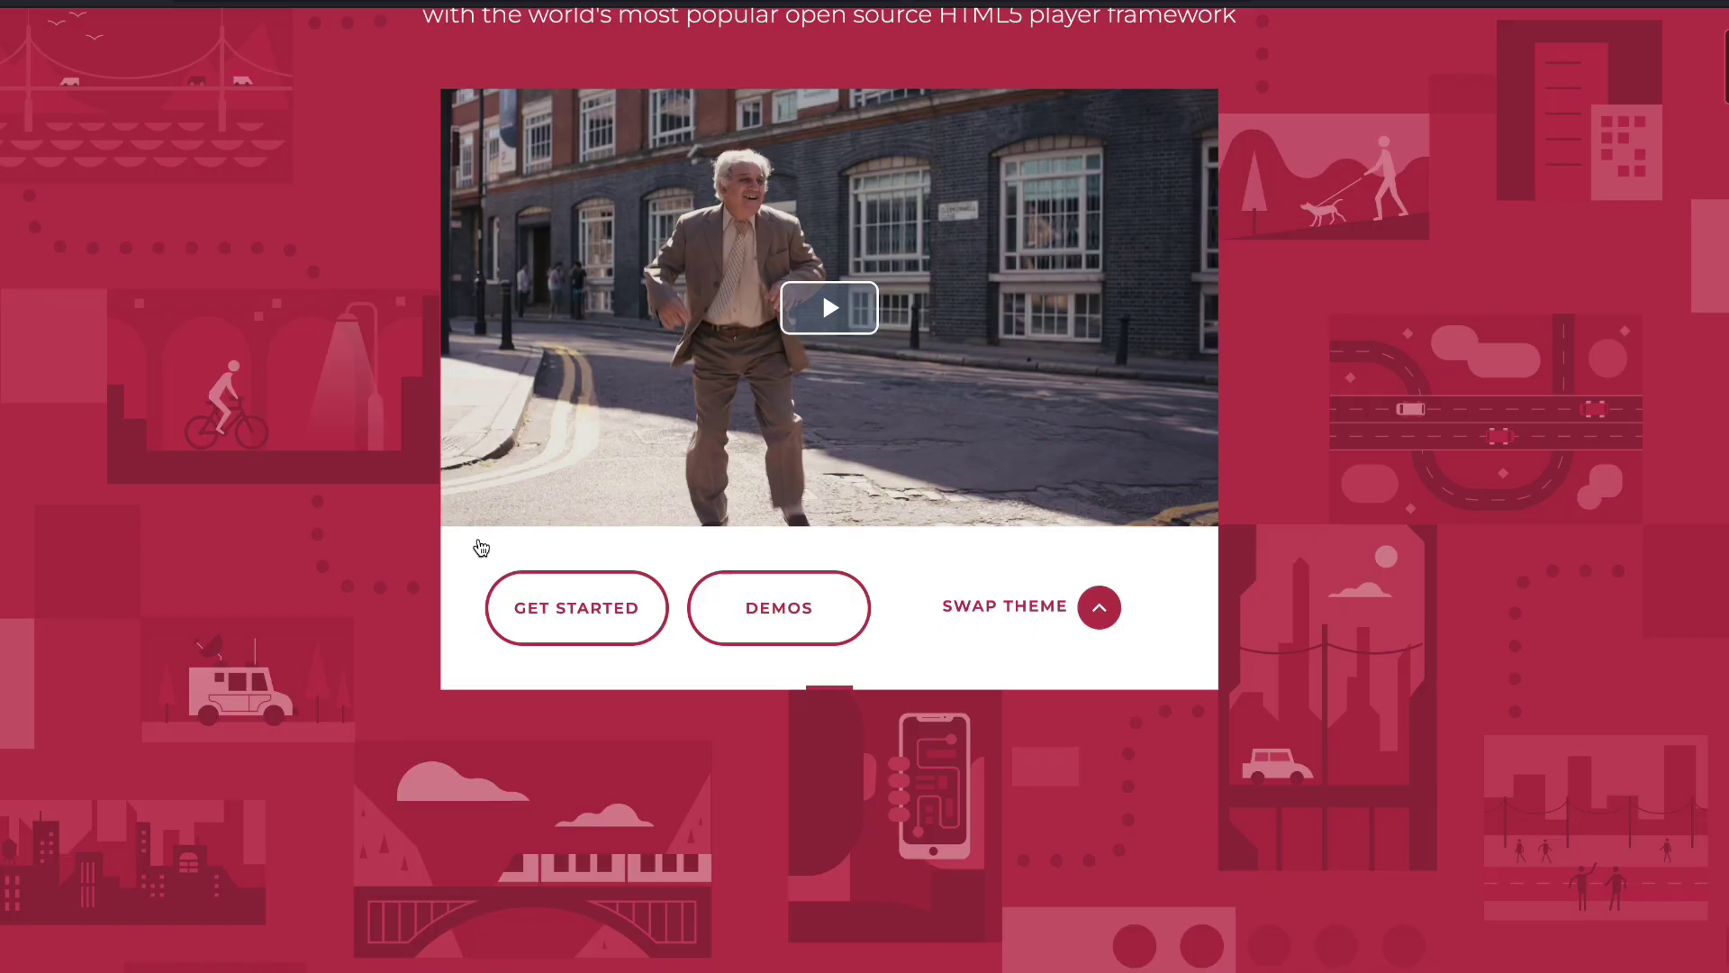
scroll(479, 543, "up", 8)
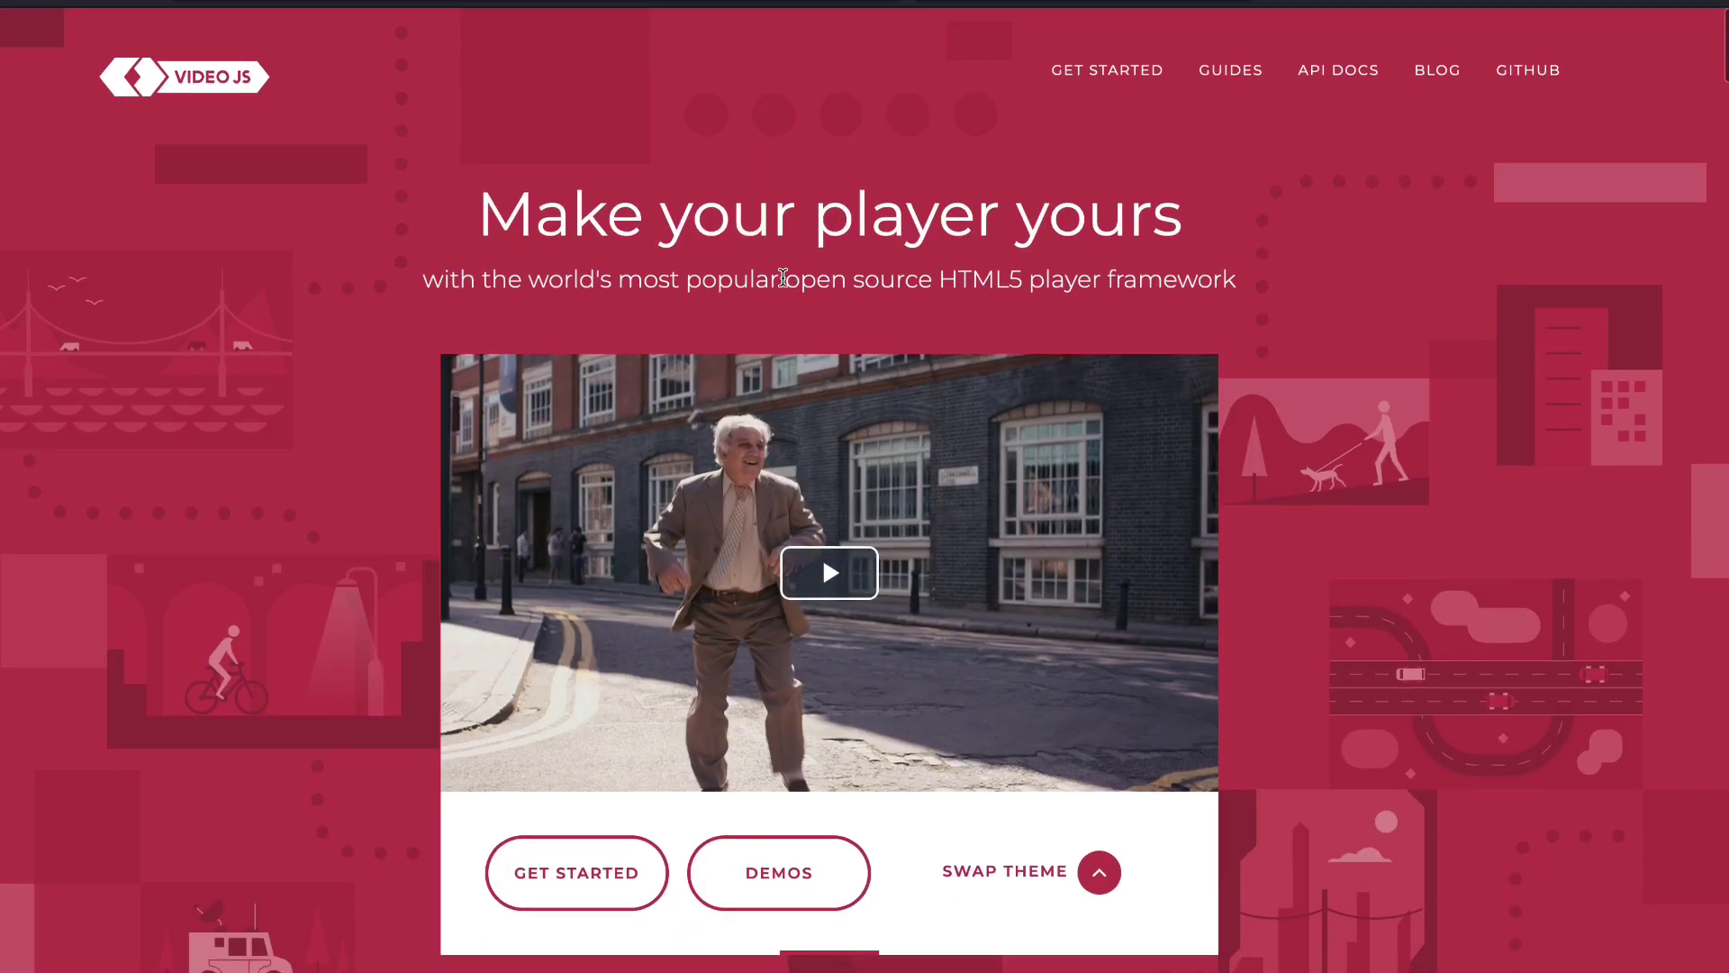
triple_click(734, 221)
left_click(734, 221)
scroll(276, 562, "down", 10)
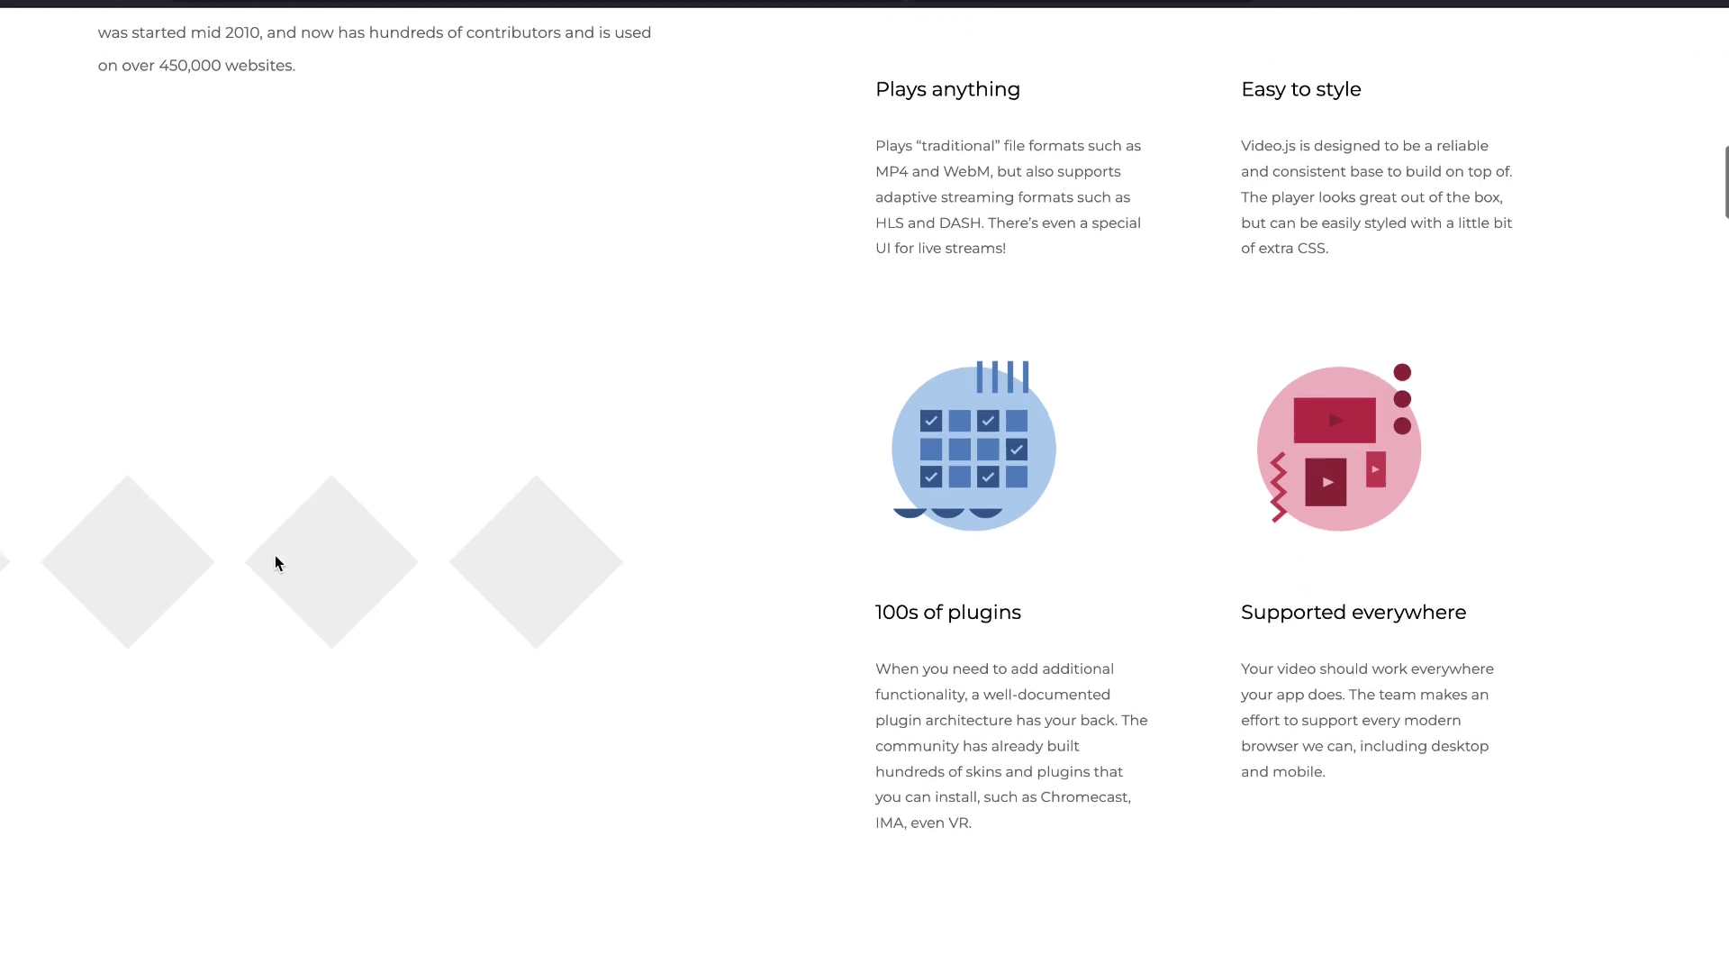
scroll(275, 562, "up", 3)
scroll(274, 555, "down", 10)
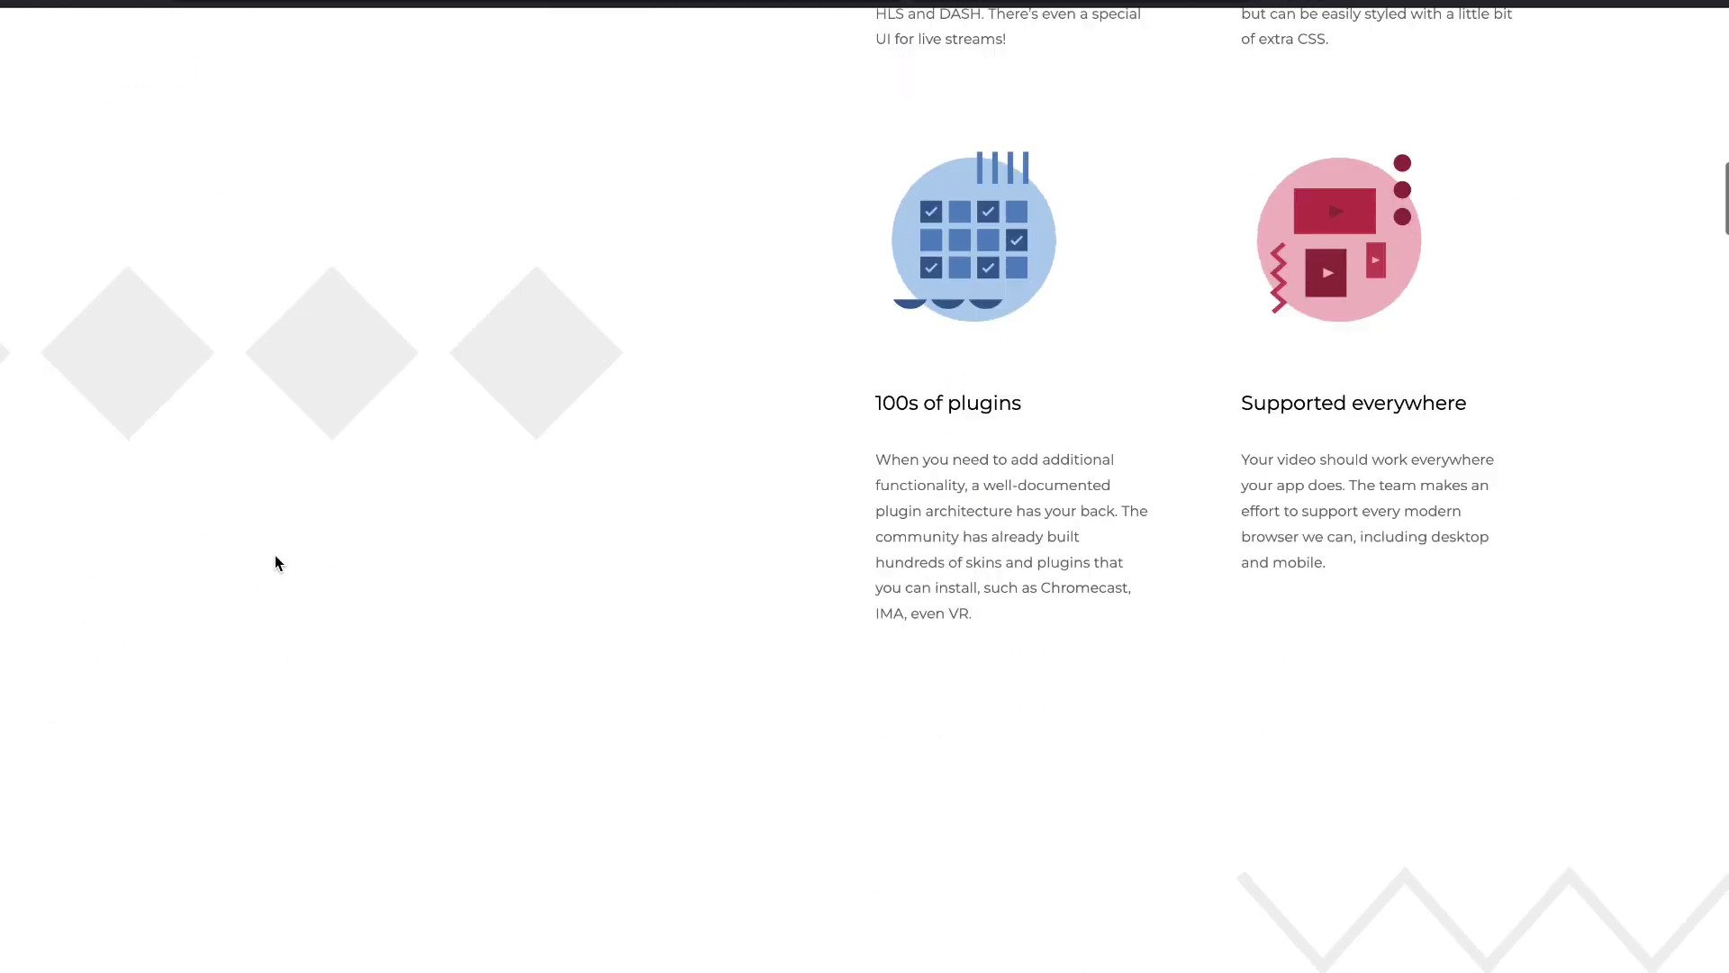
scroll(943, 379, "up", 5)
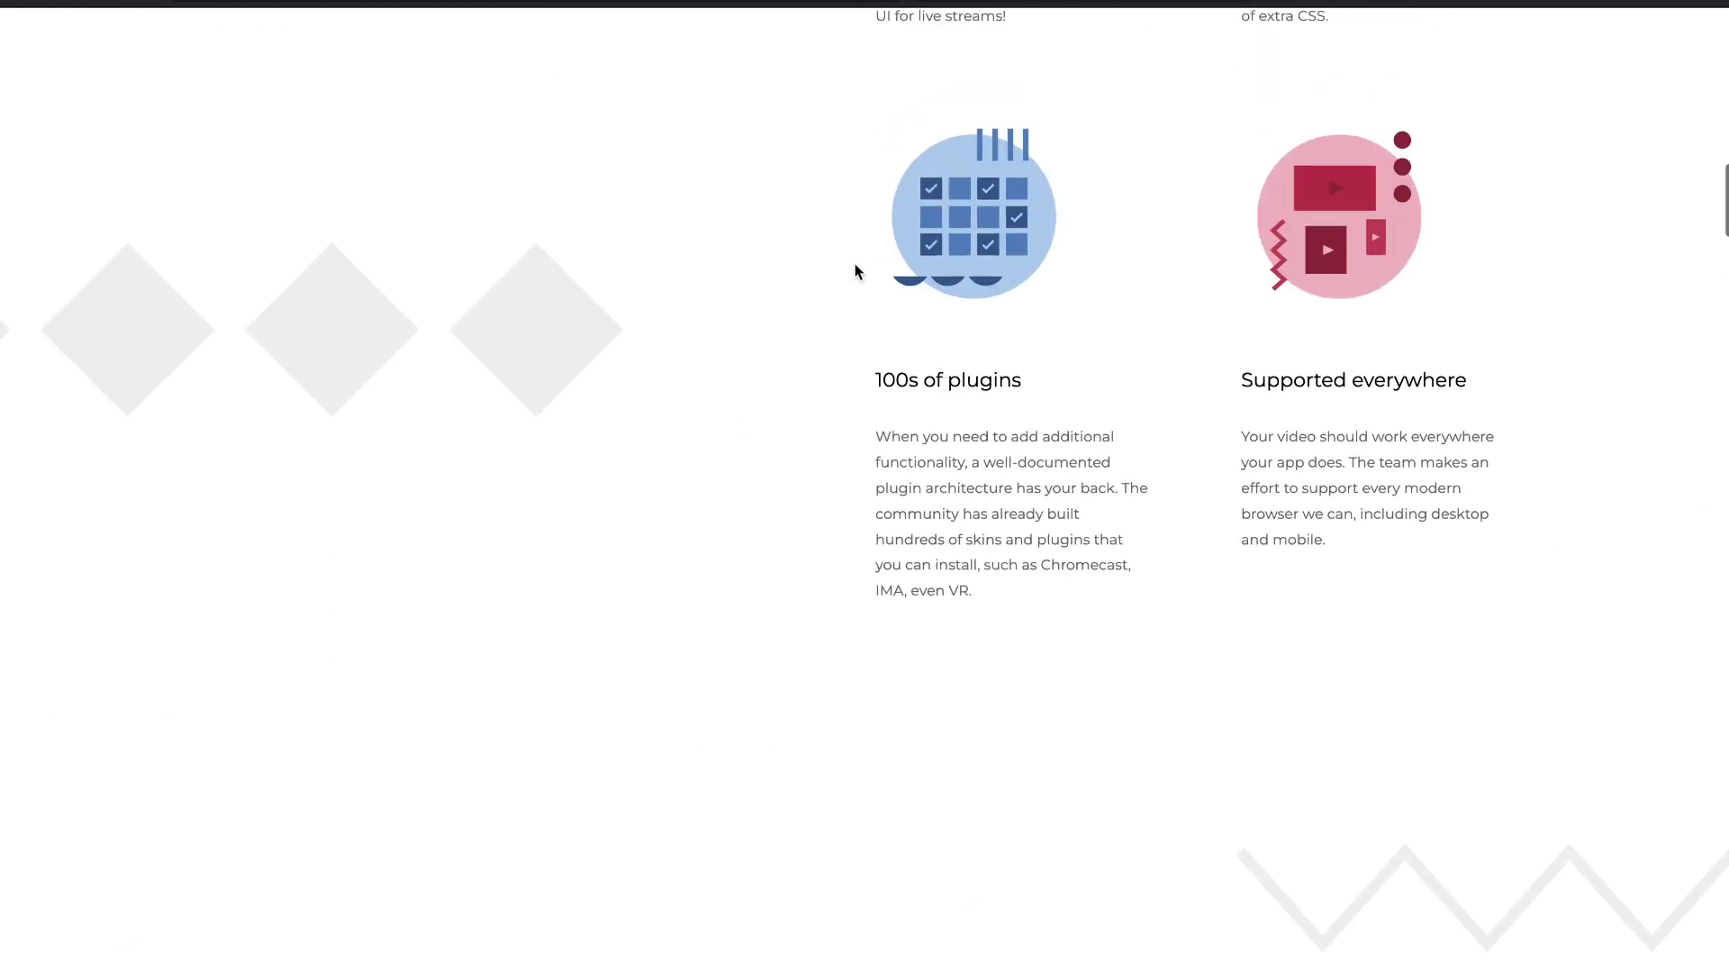
scroll(891, 586, "down", 6)
scroll(882, 588, "down", 8)
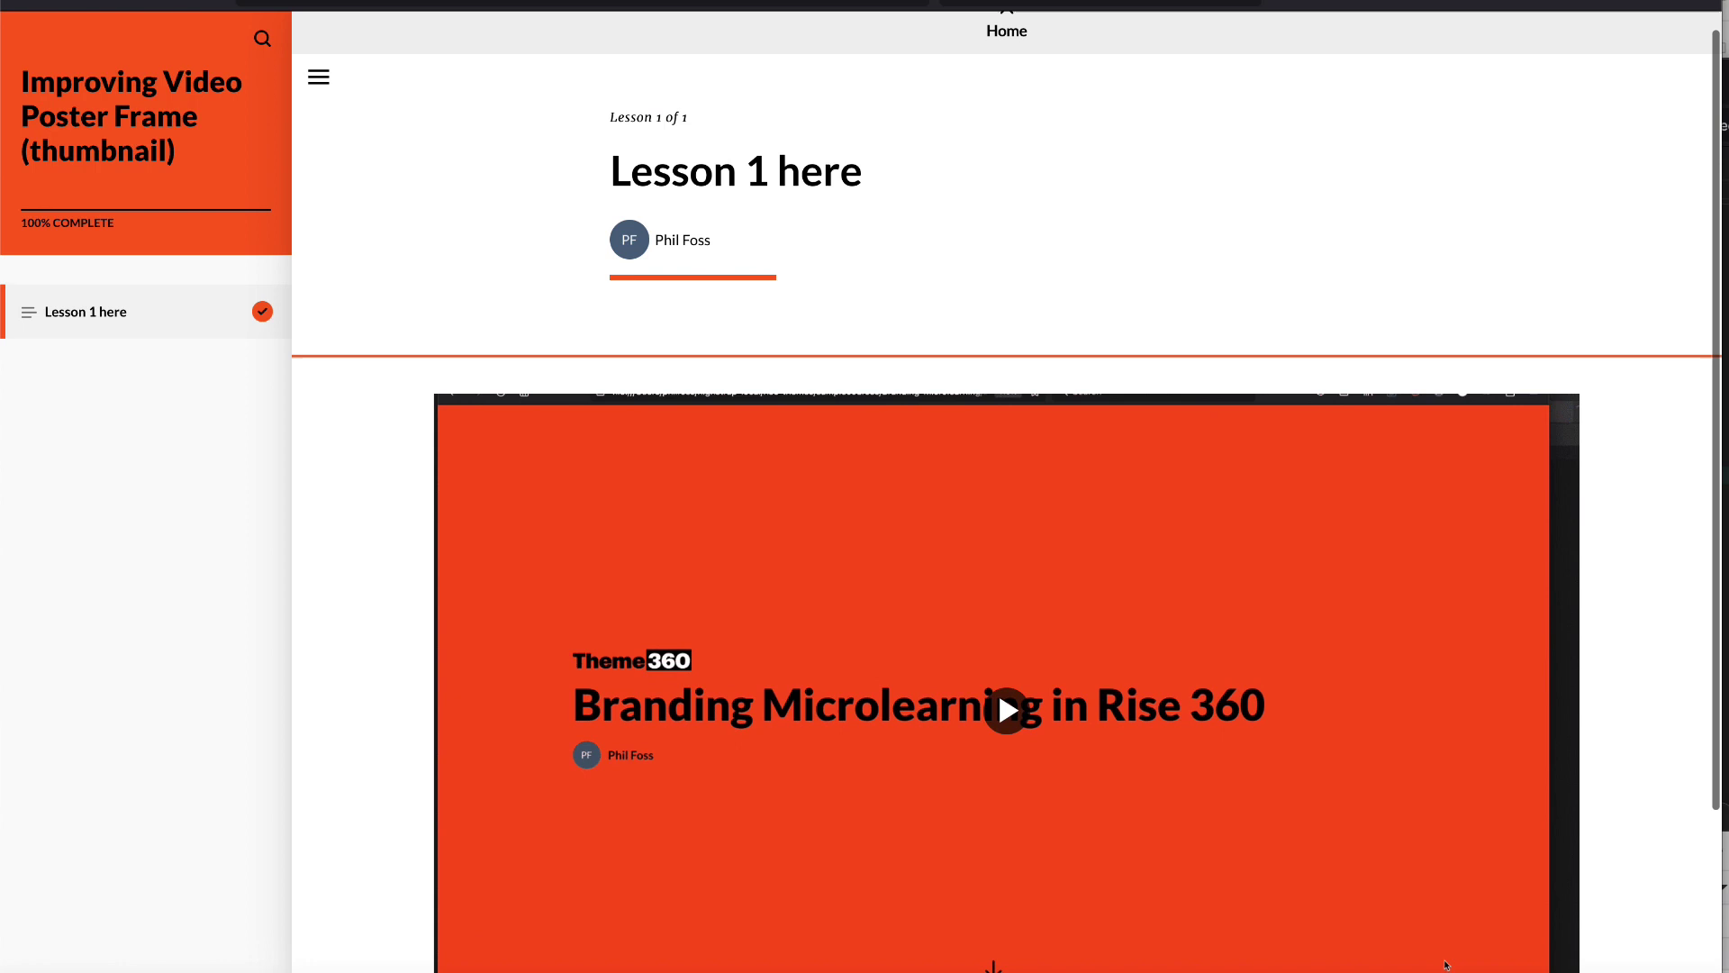
Check 'Turn all styles off' in the Stylus popup so the video shows its default large play button.
scroll(862, 299, "down", 2)
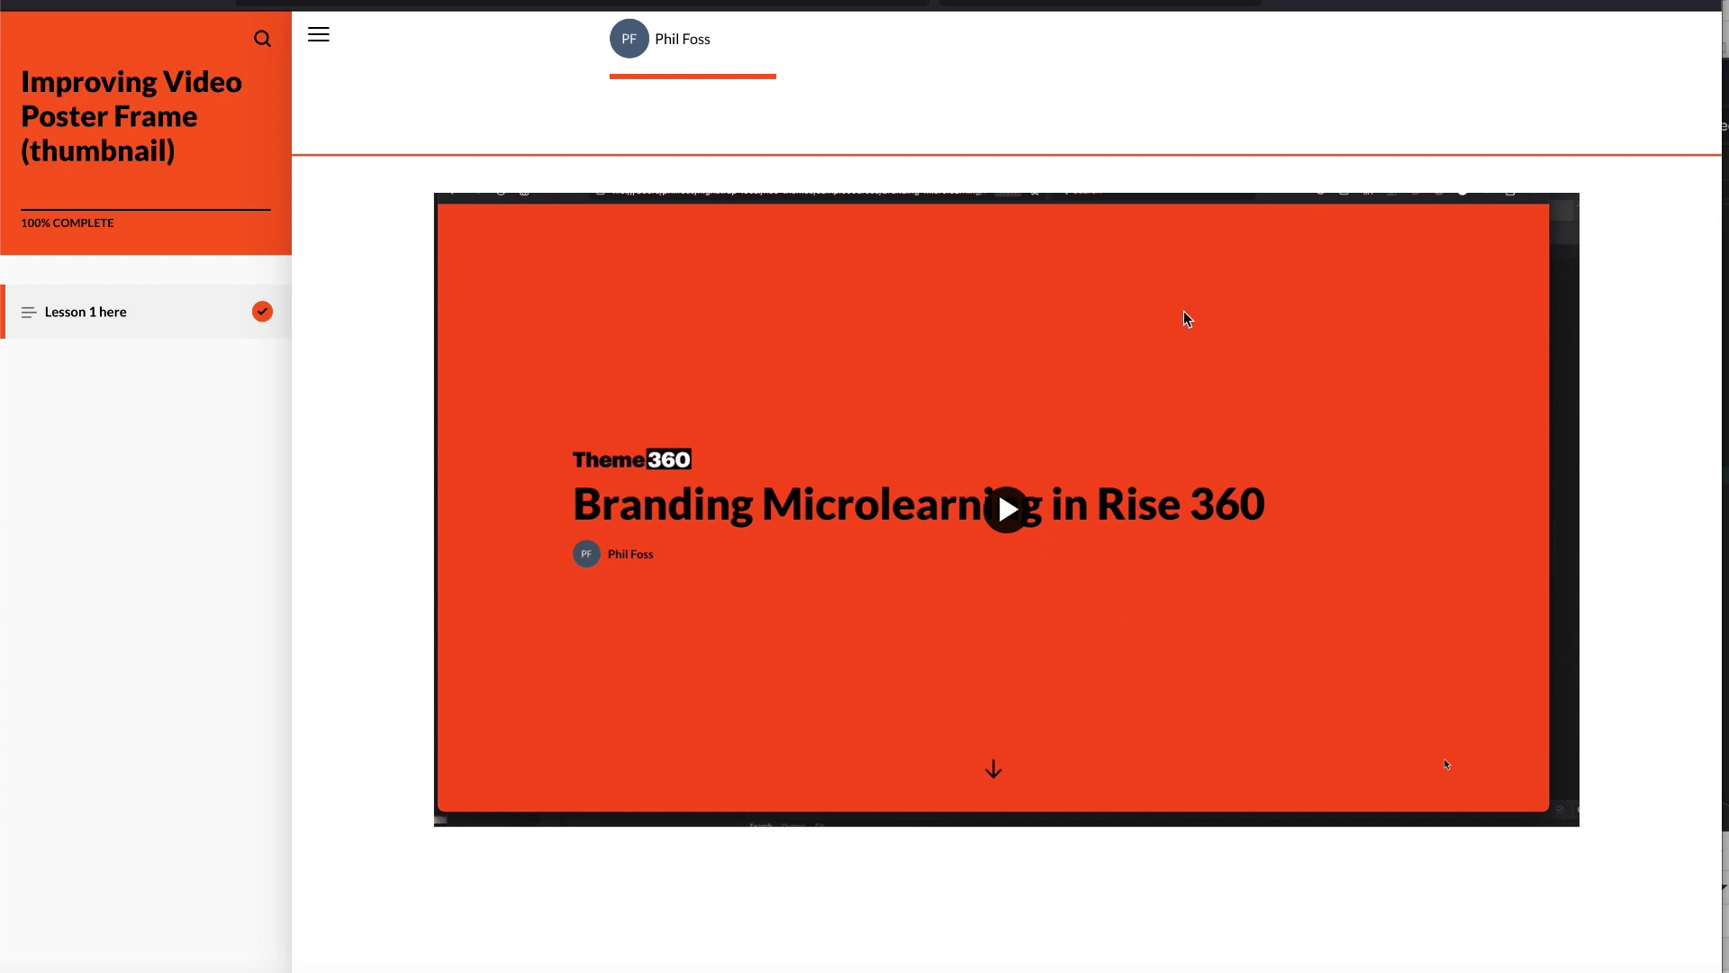
left_click(1479, 18)
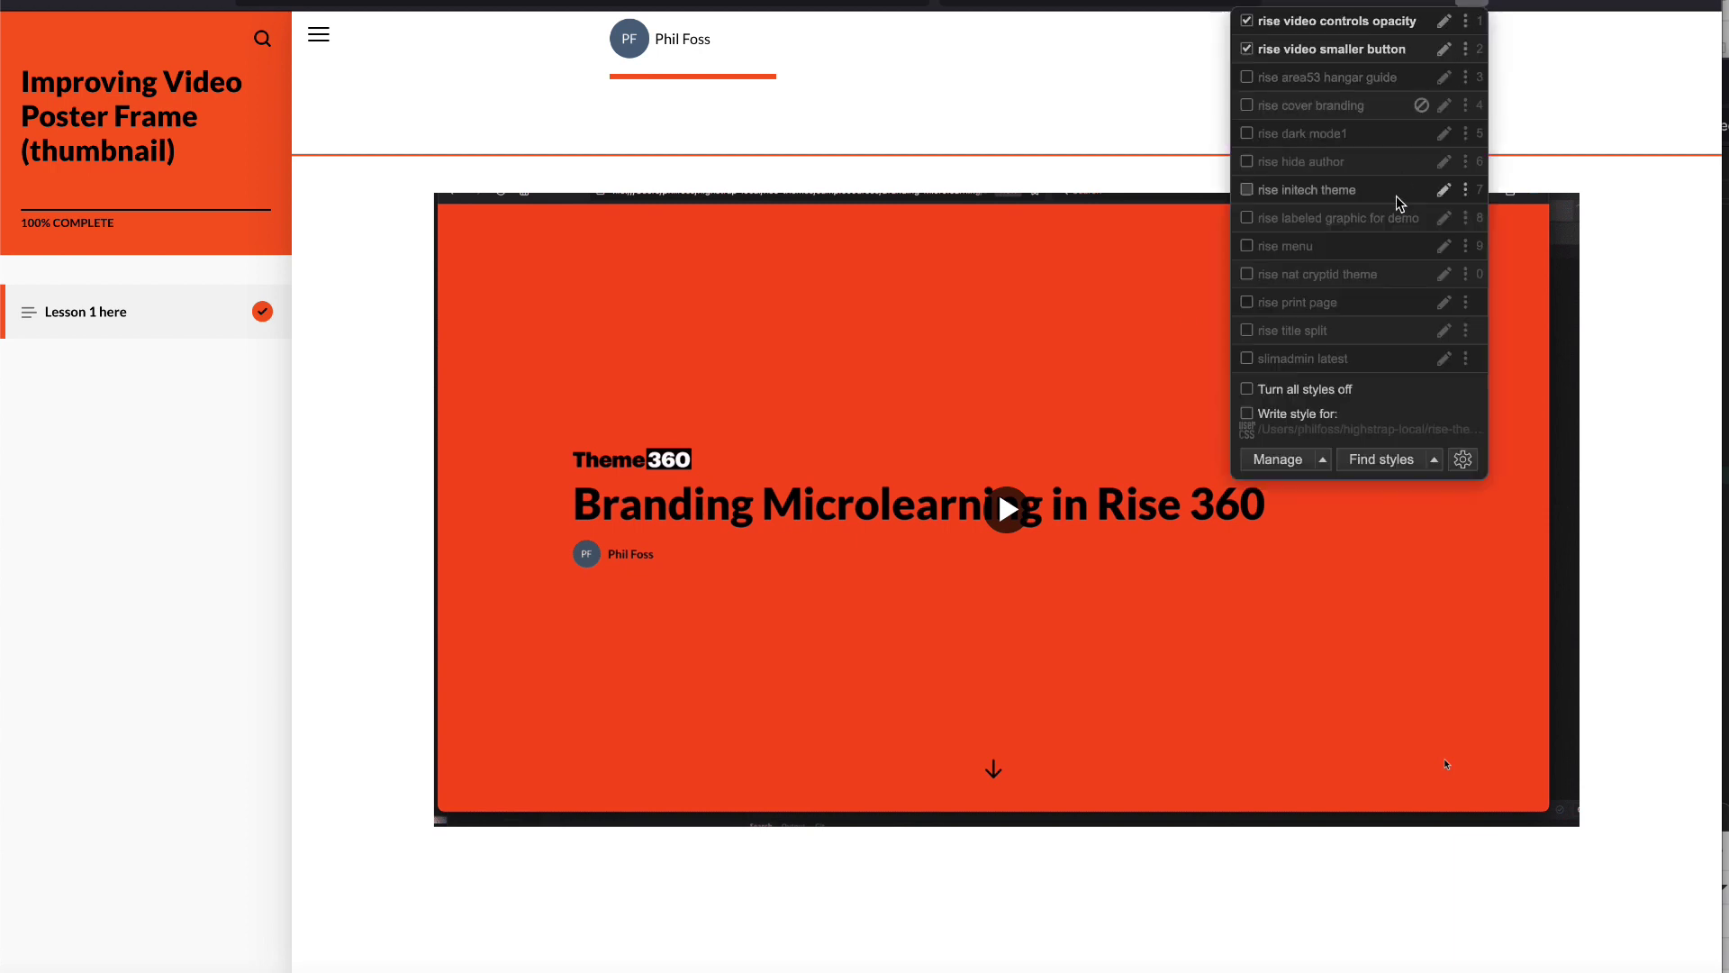
left_click(1347, 391)
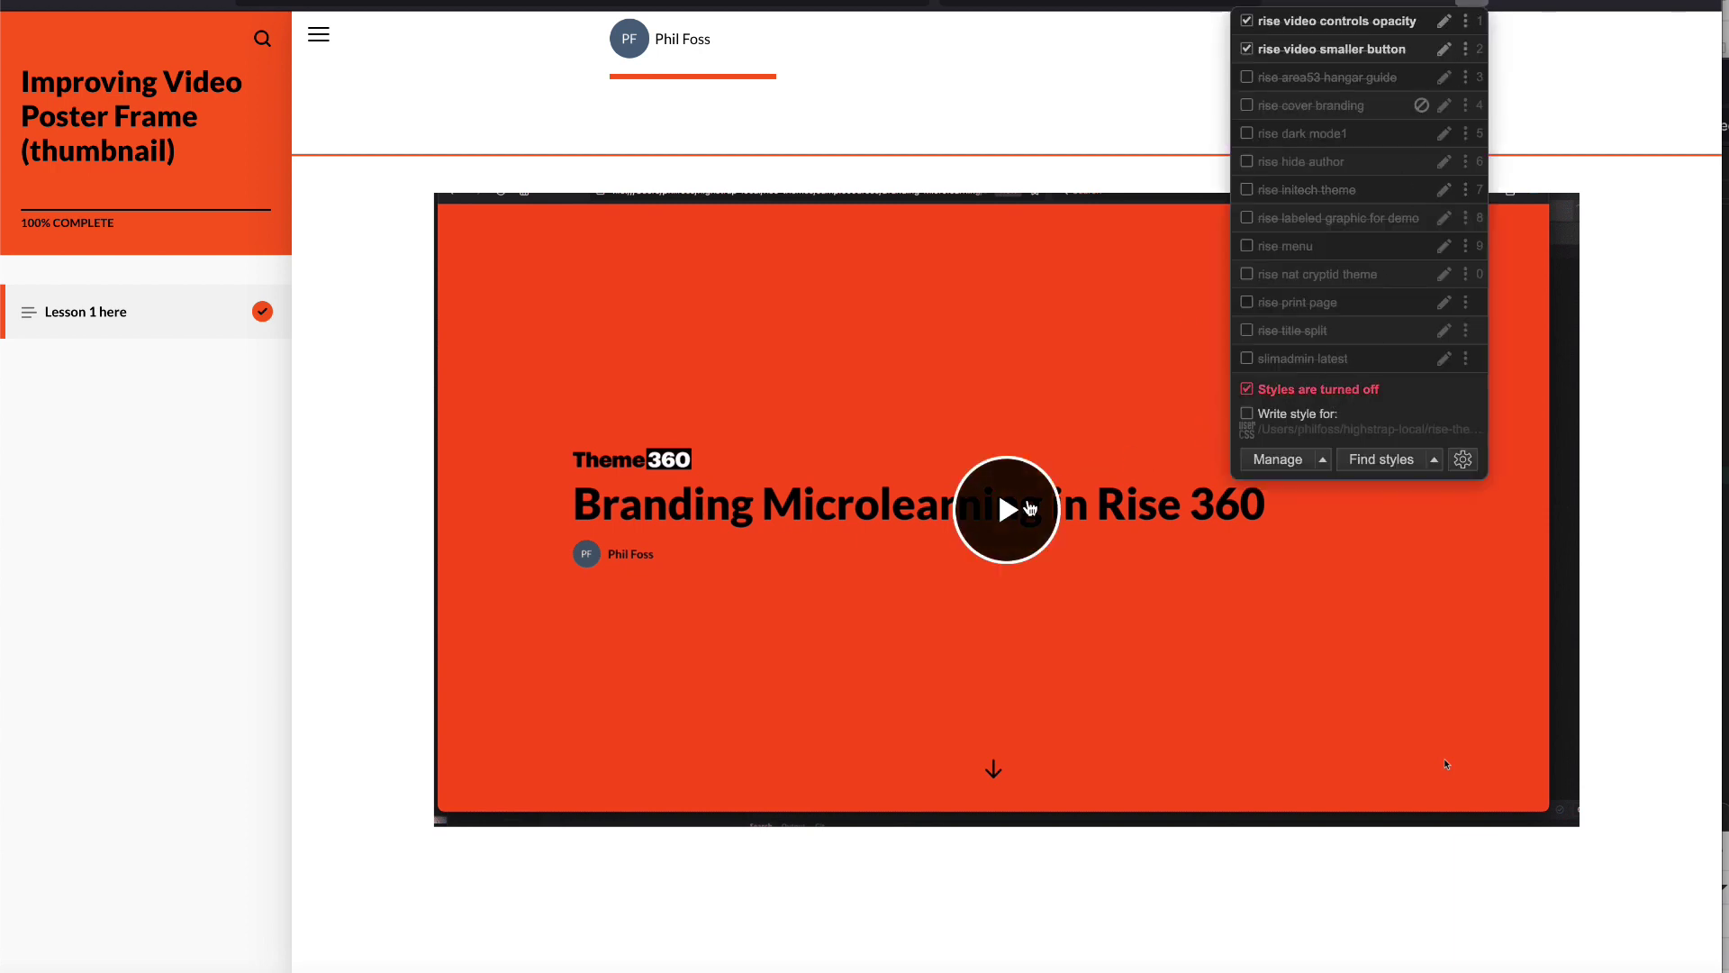
left_click(1366, 394)
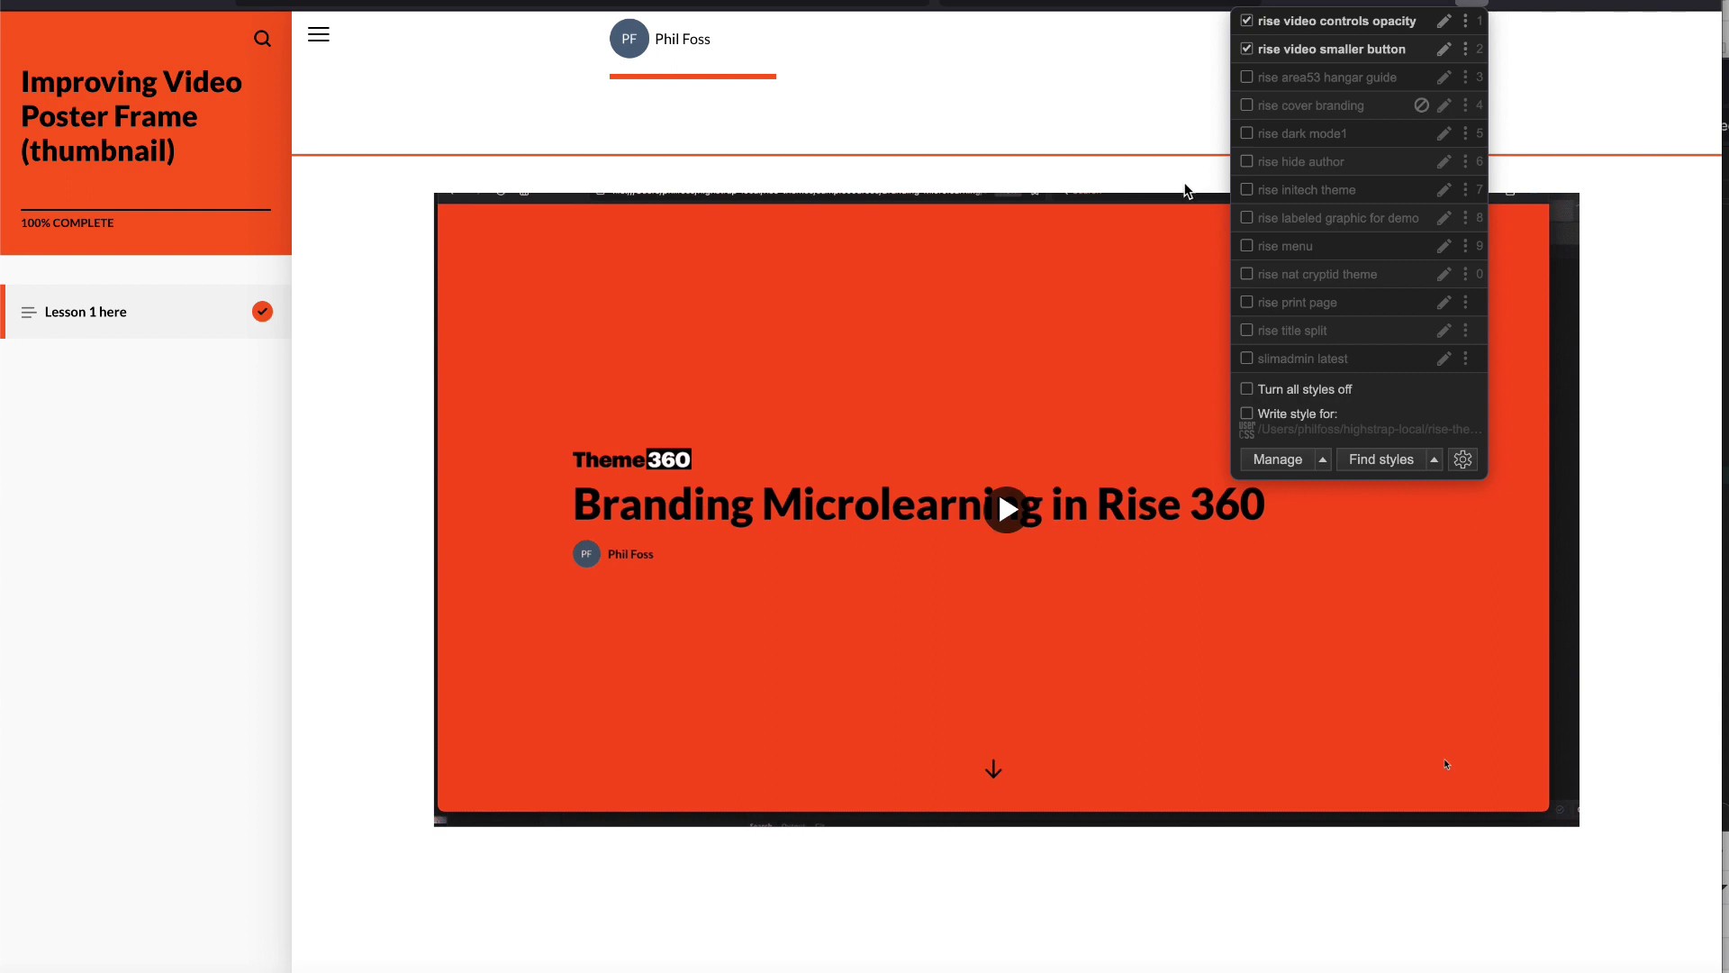
left_click(1314, 389)
left_click(1110, 174)
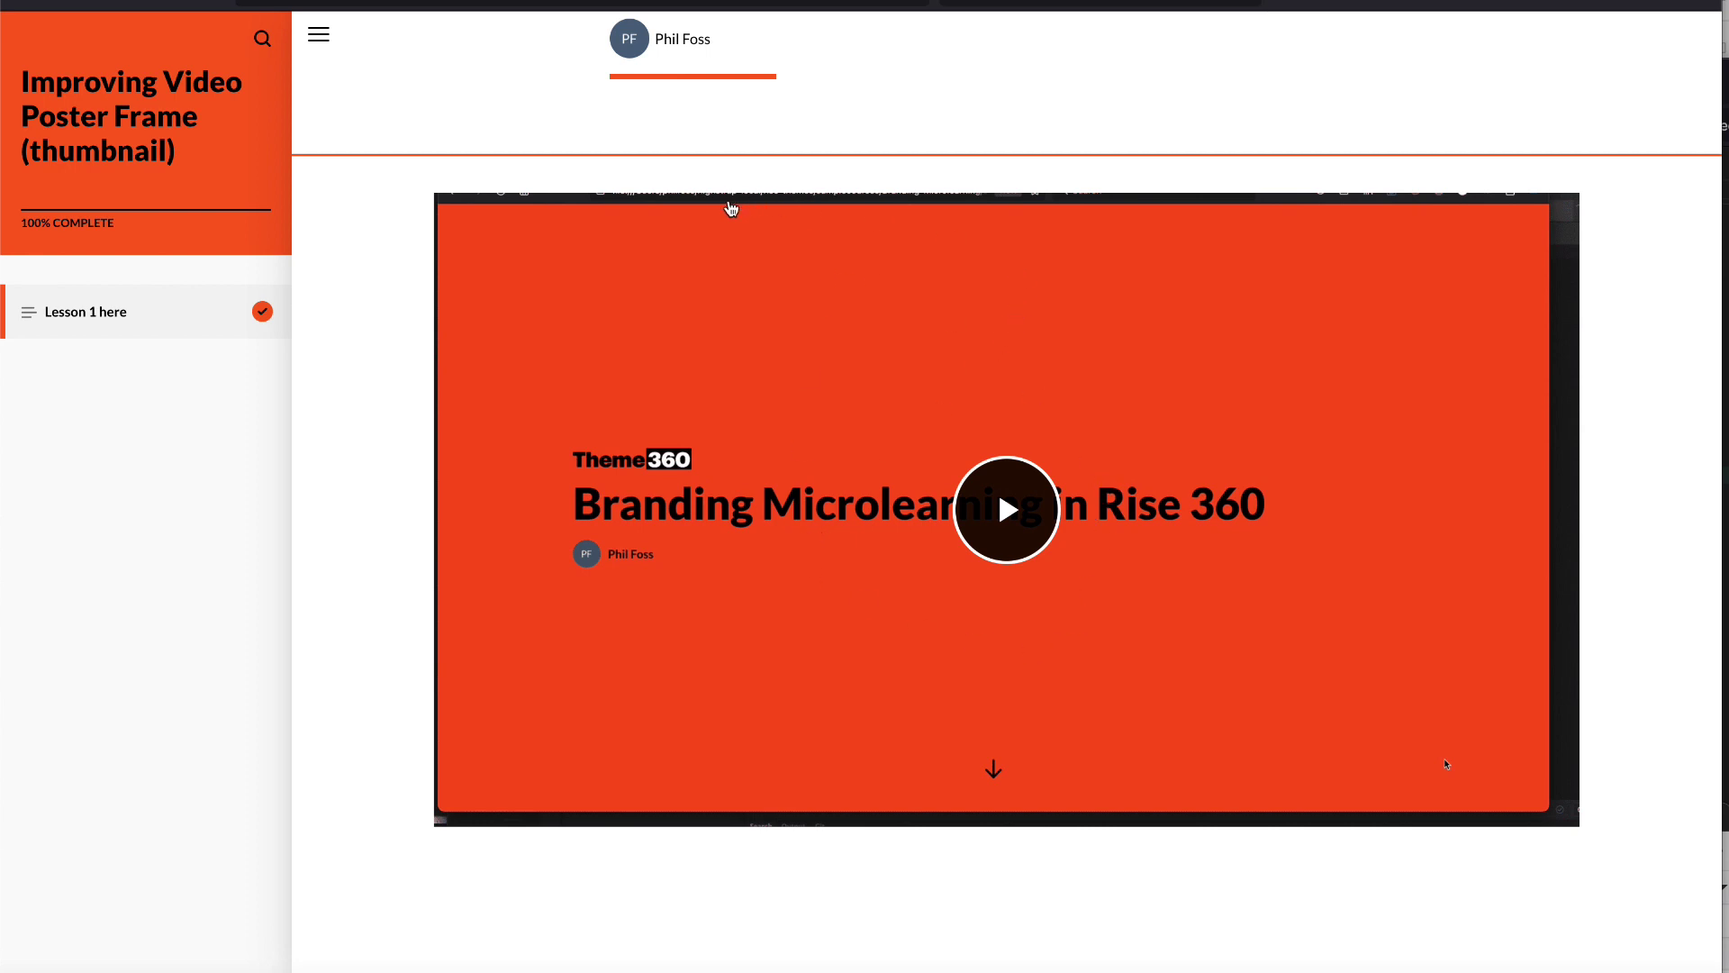
Shrink the browser window and uncheck 'Turn all styles off' in Stylus to restore custom styles.
left_click_drag(1711, 968, 1271, 677)
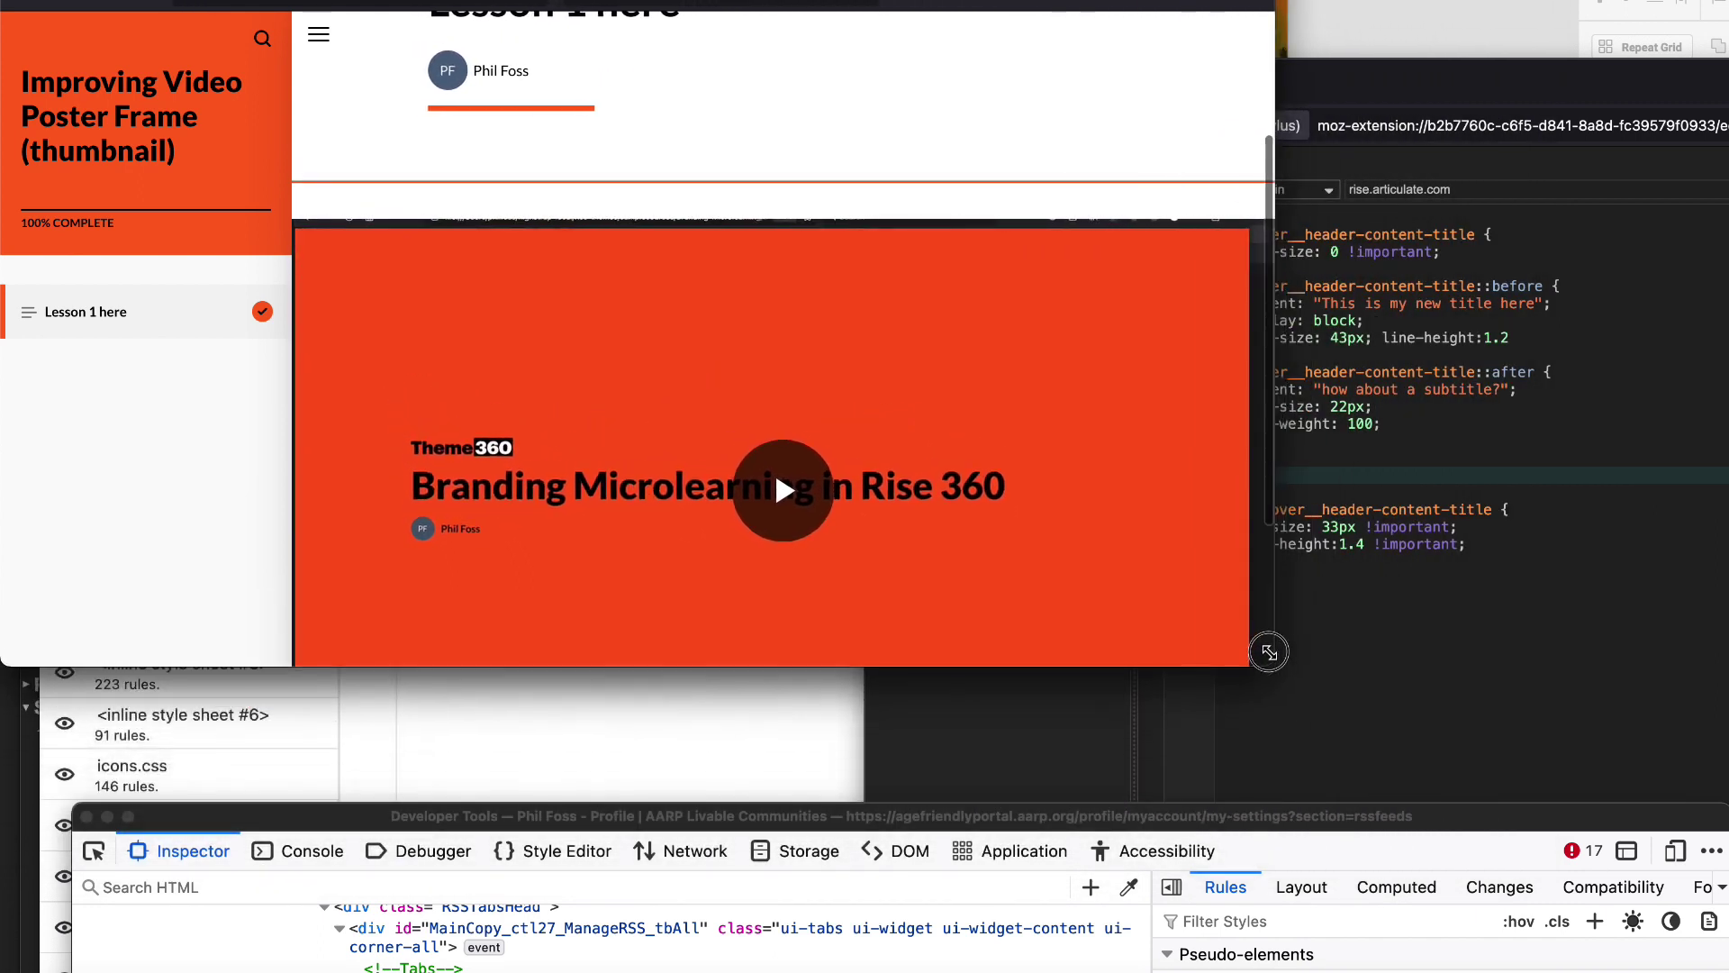
scroll(774, 470, "down", 3)
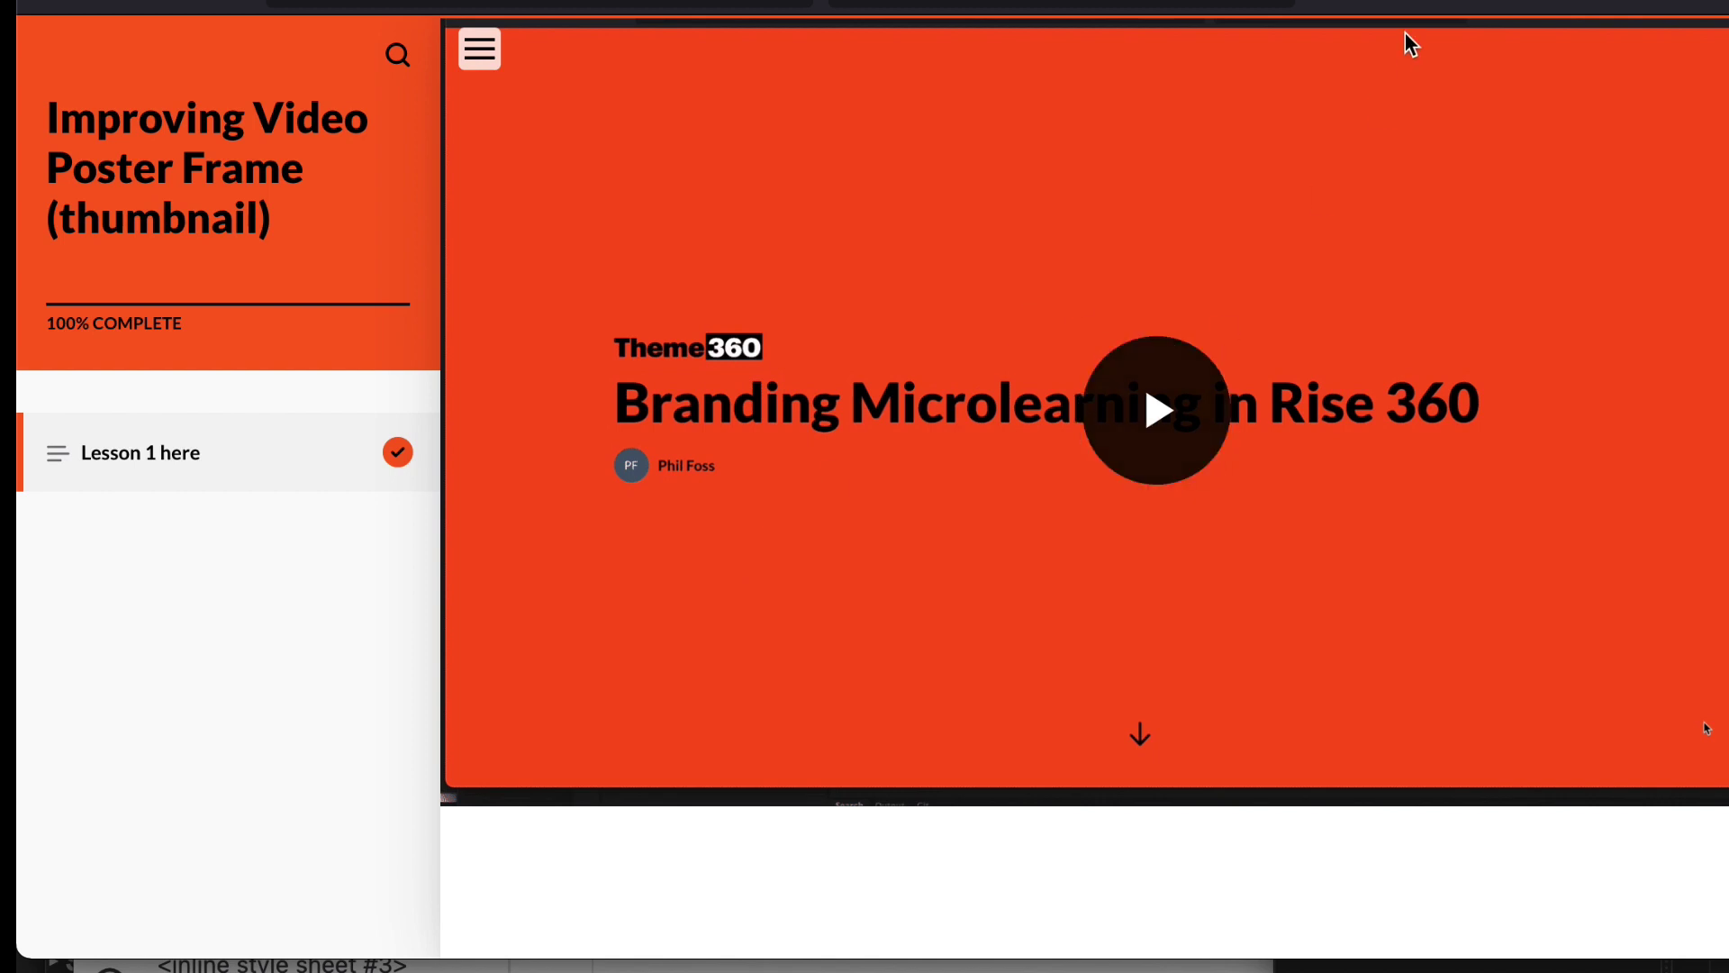
left_click(1509, 4)
left_click(1351, 586)
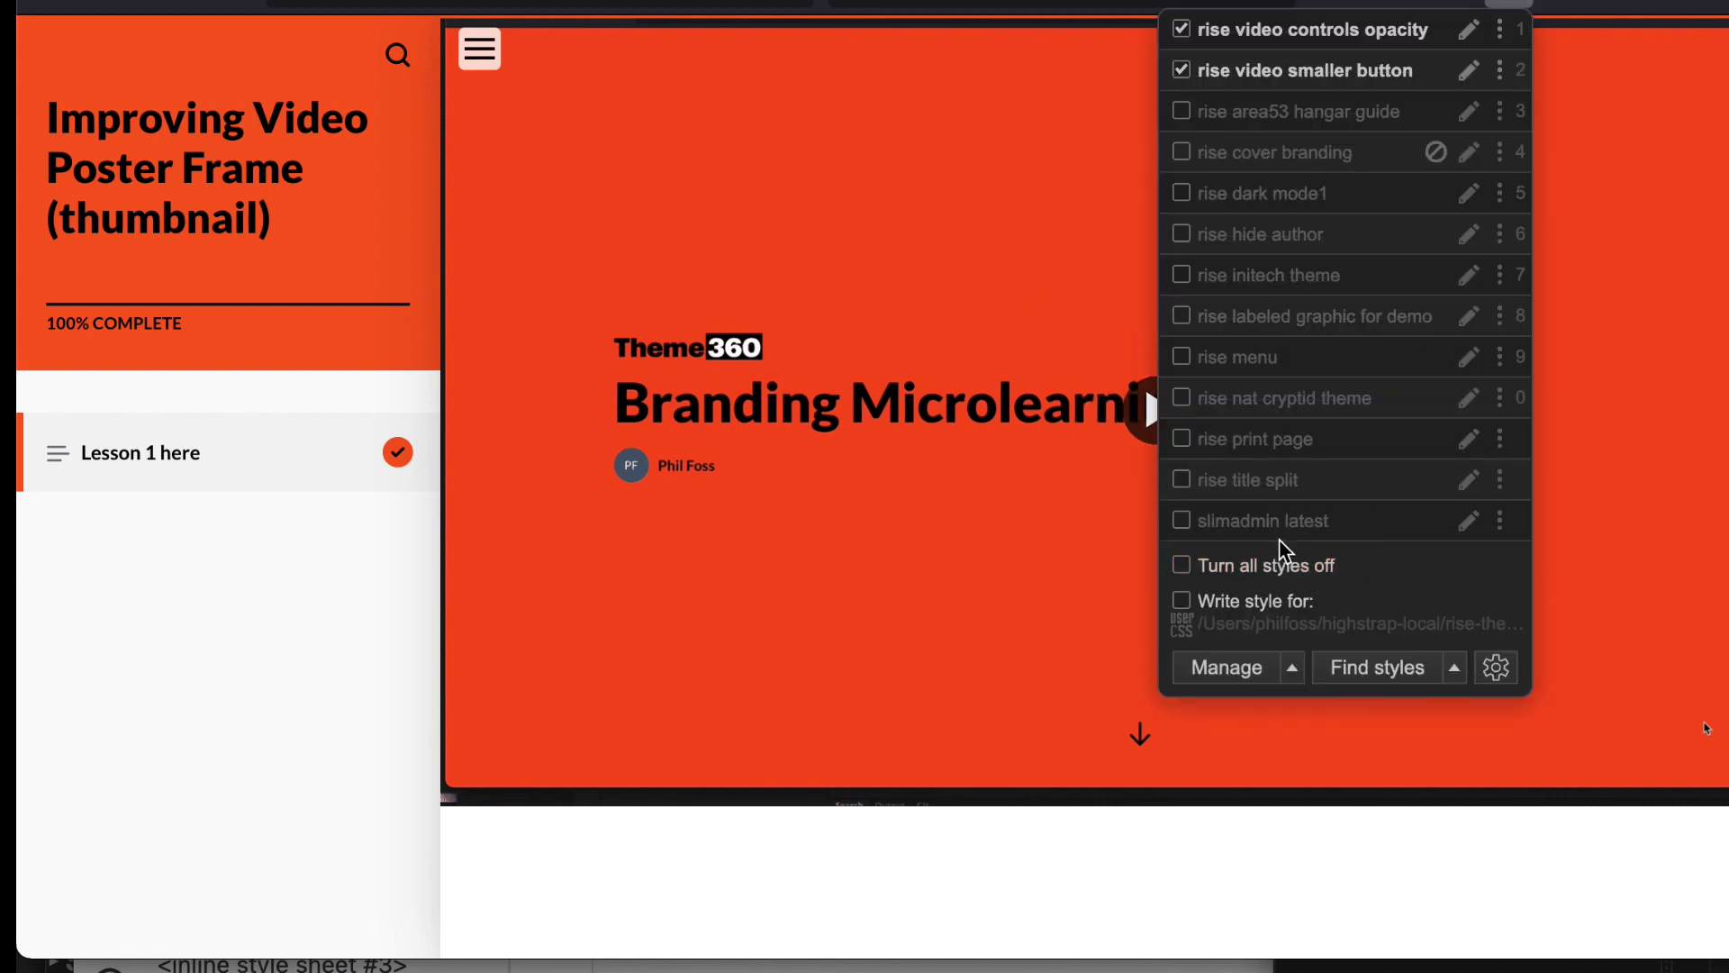
left_click(645, 907)
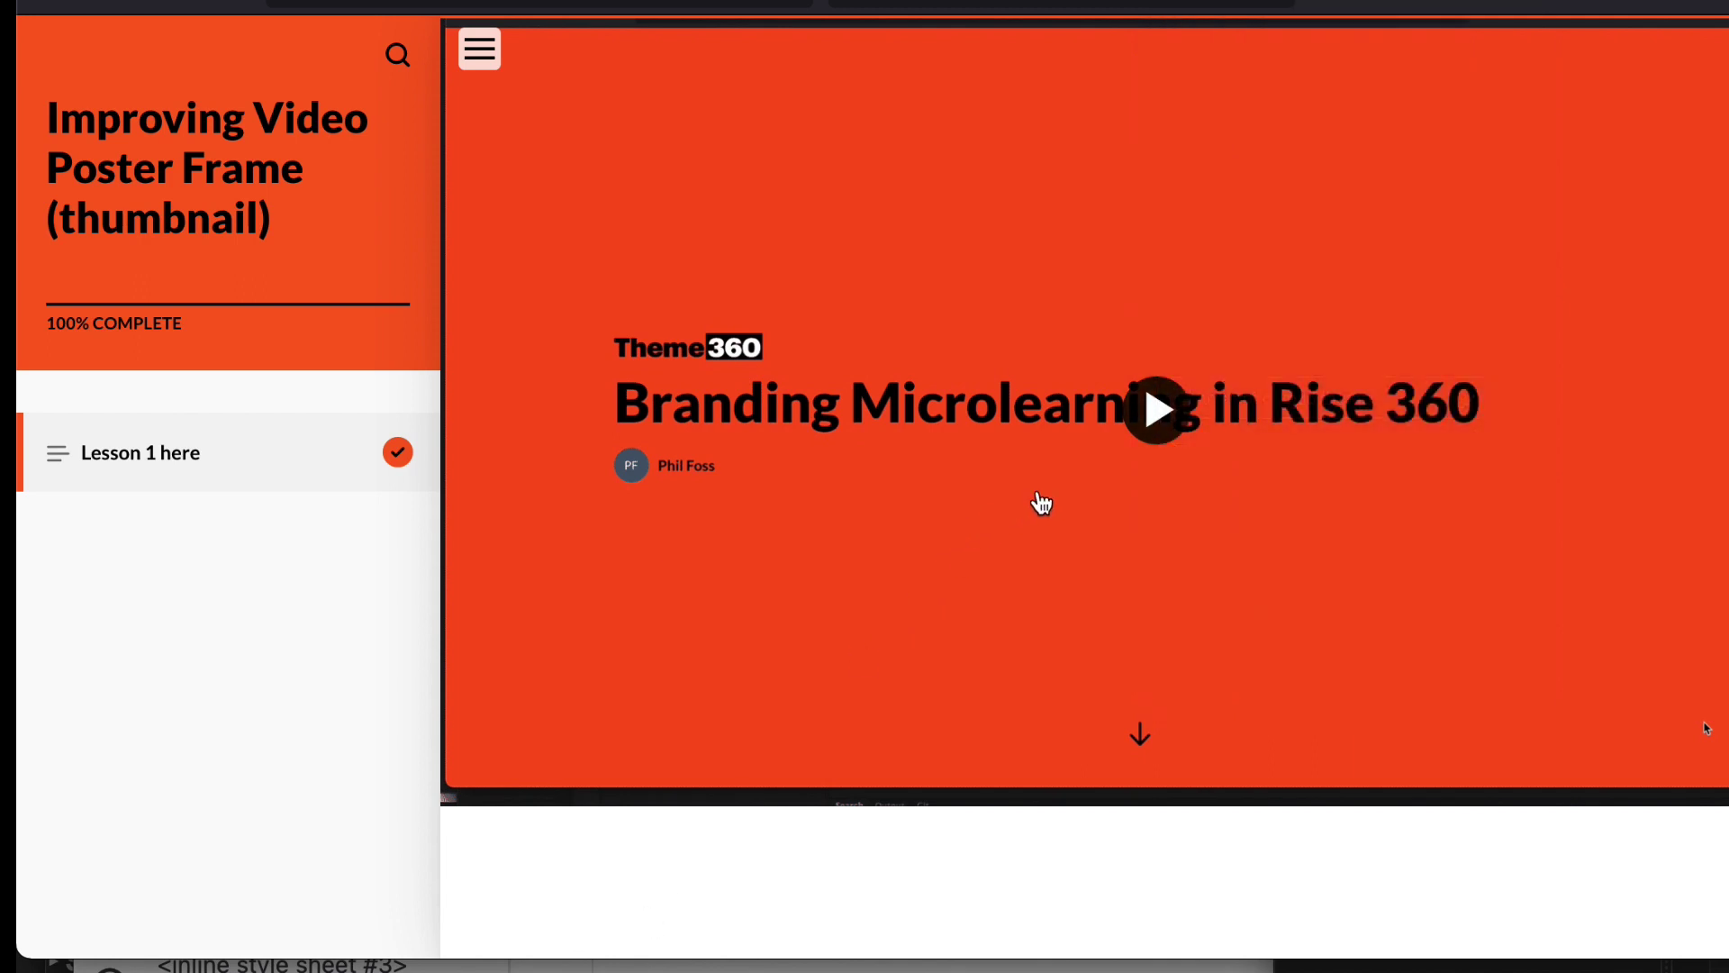
Play and pause the video at its start, then screenshot the course area and bring up Photoshop.
left_click(1159, 412)
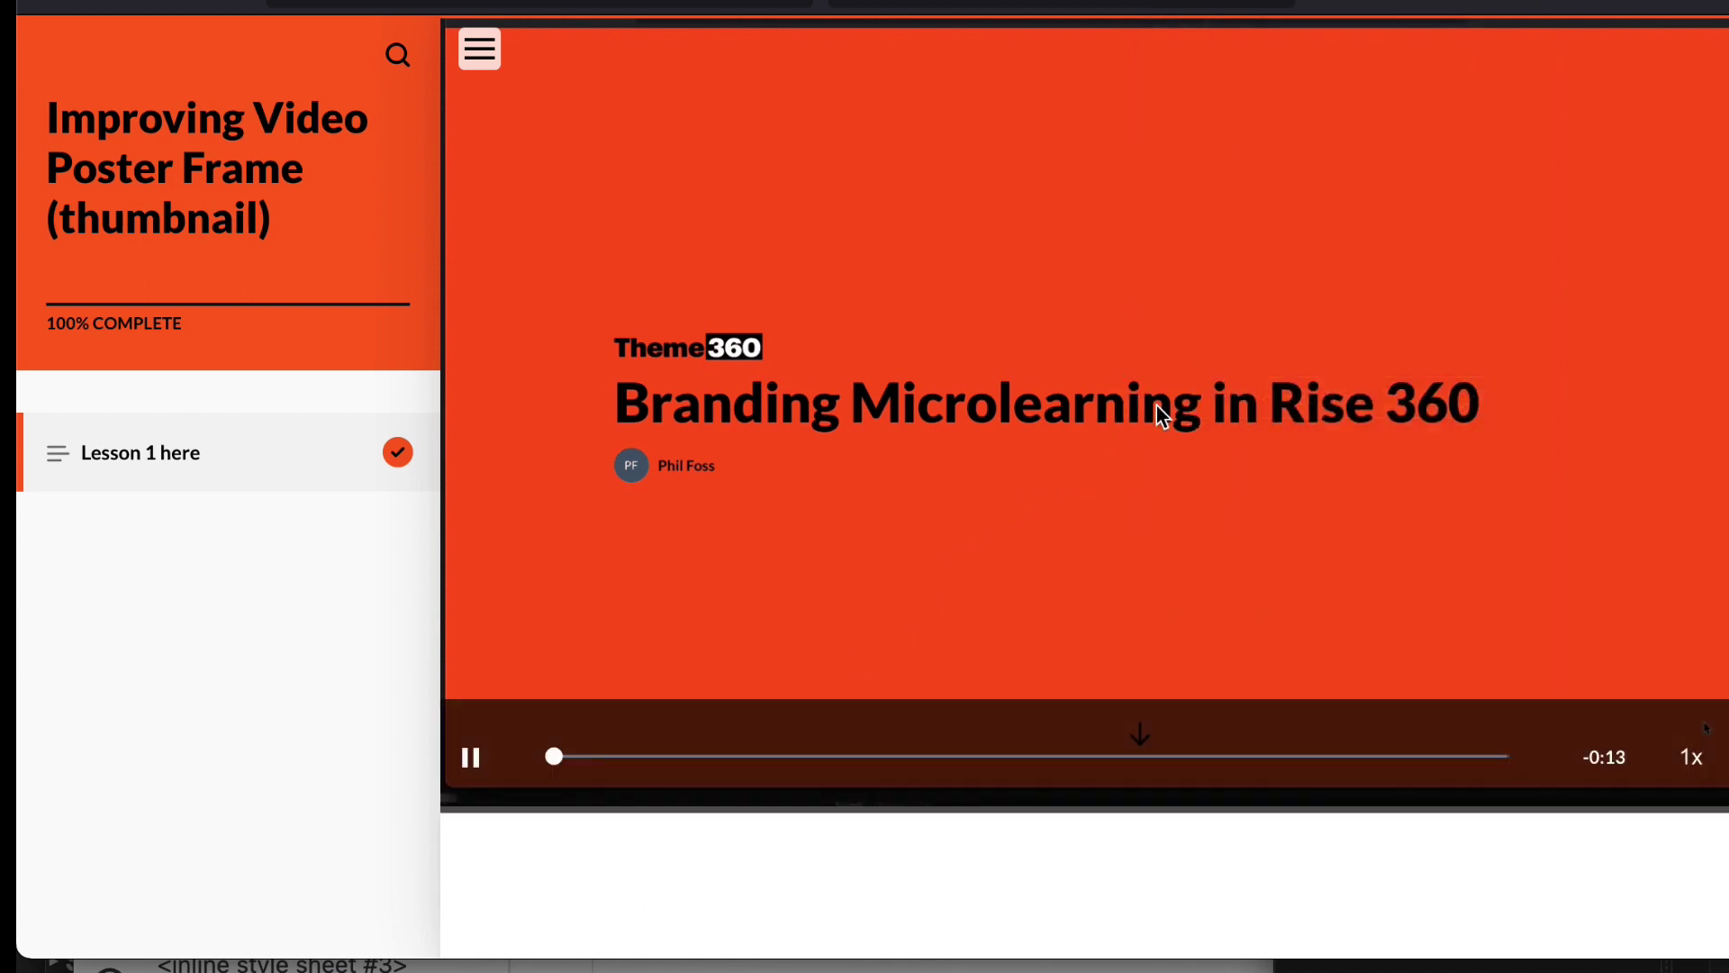
left_click(448, 777)
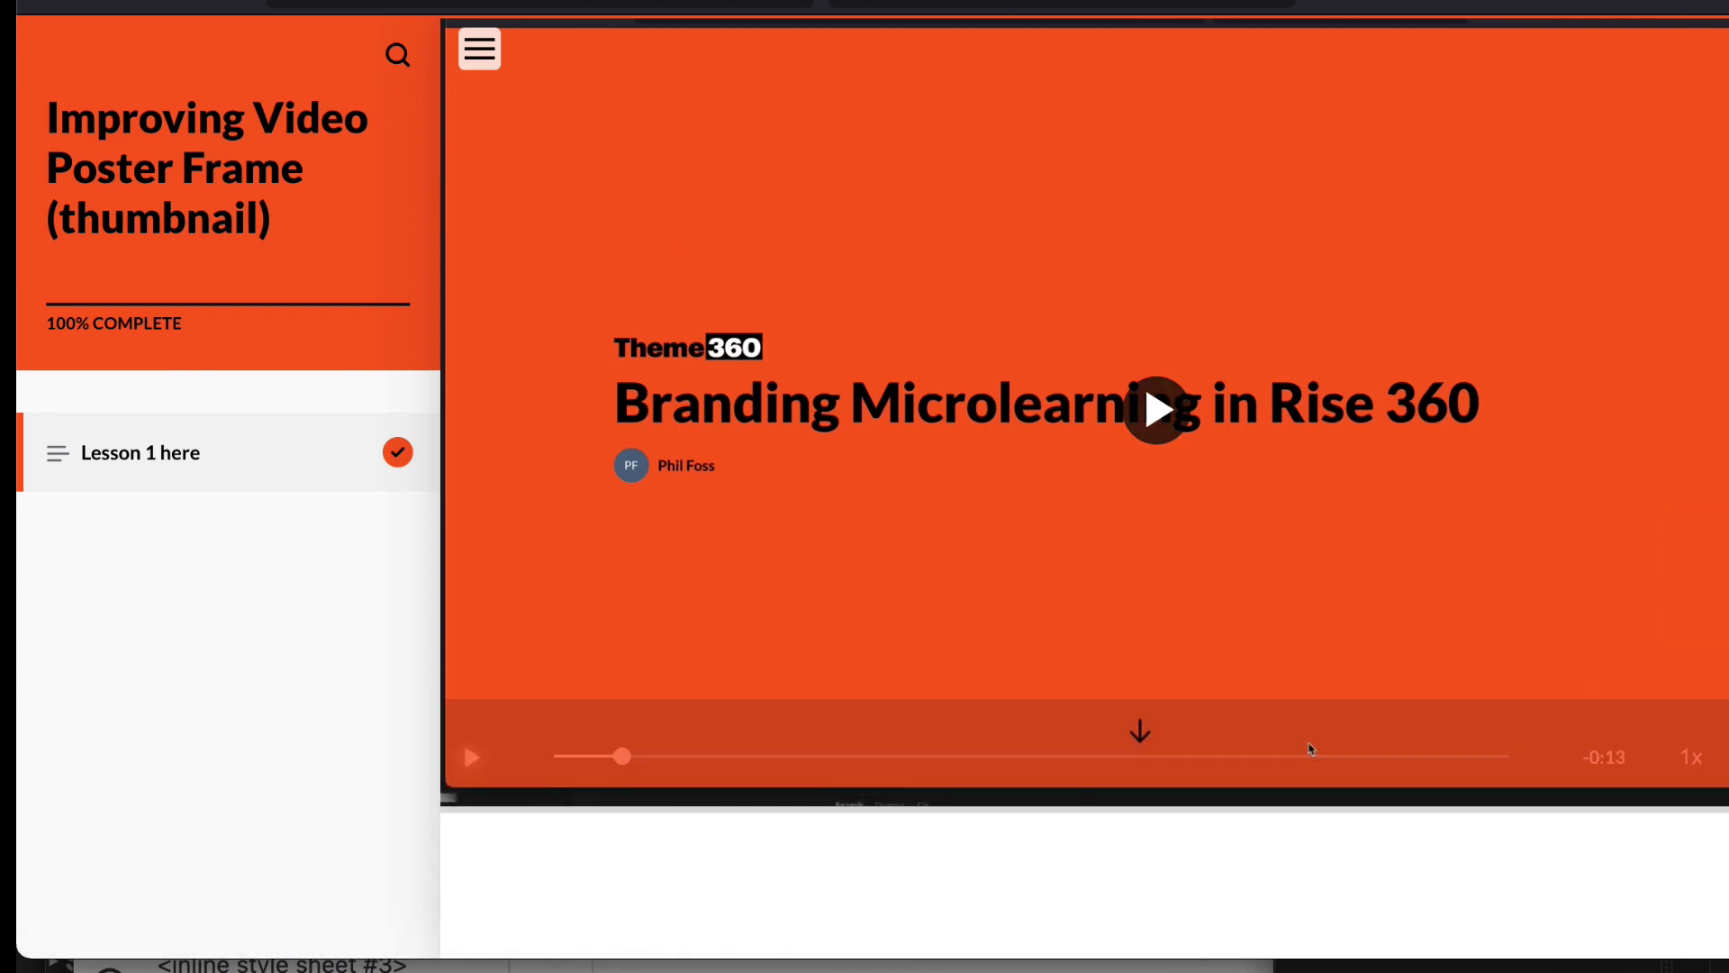
left_click(1160, 410)
left_click(571, 756)
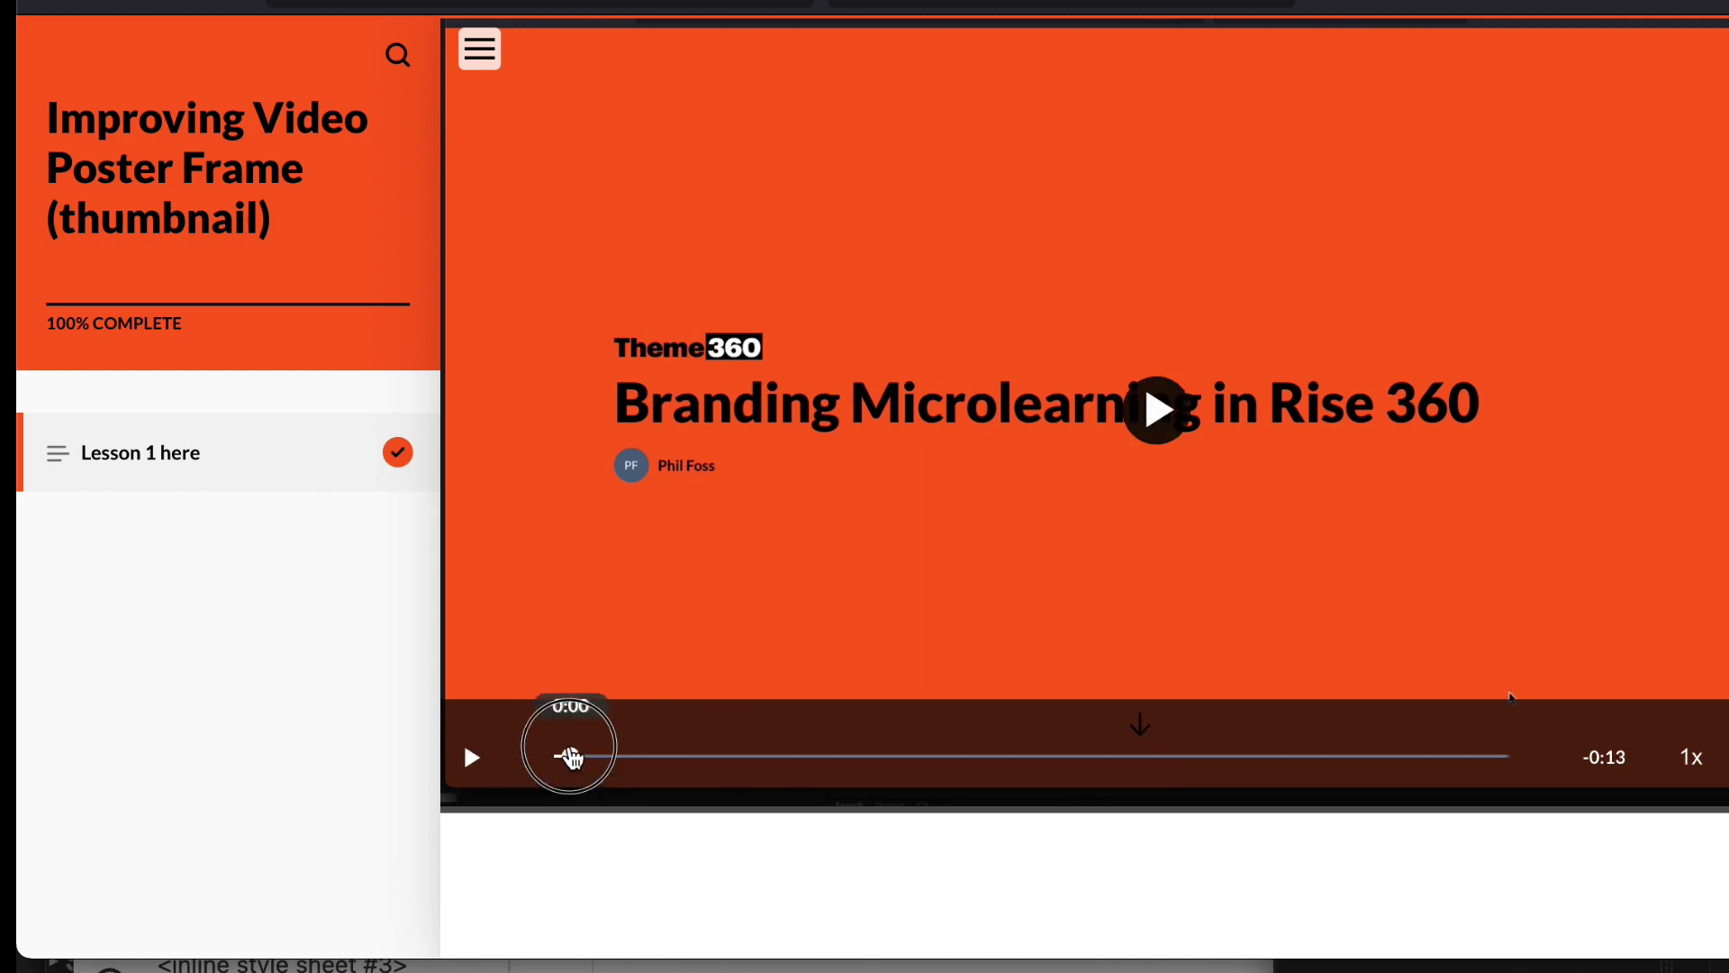
left_click(470, 756)
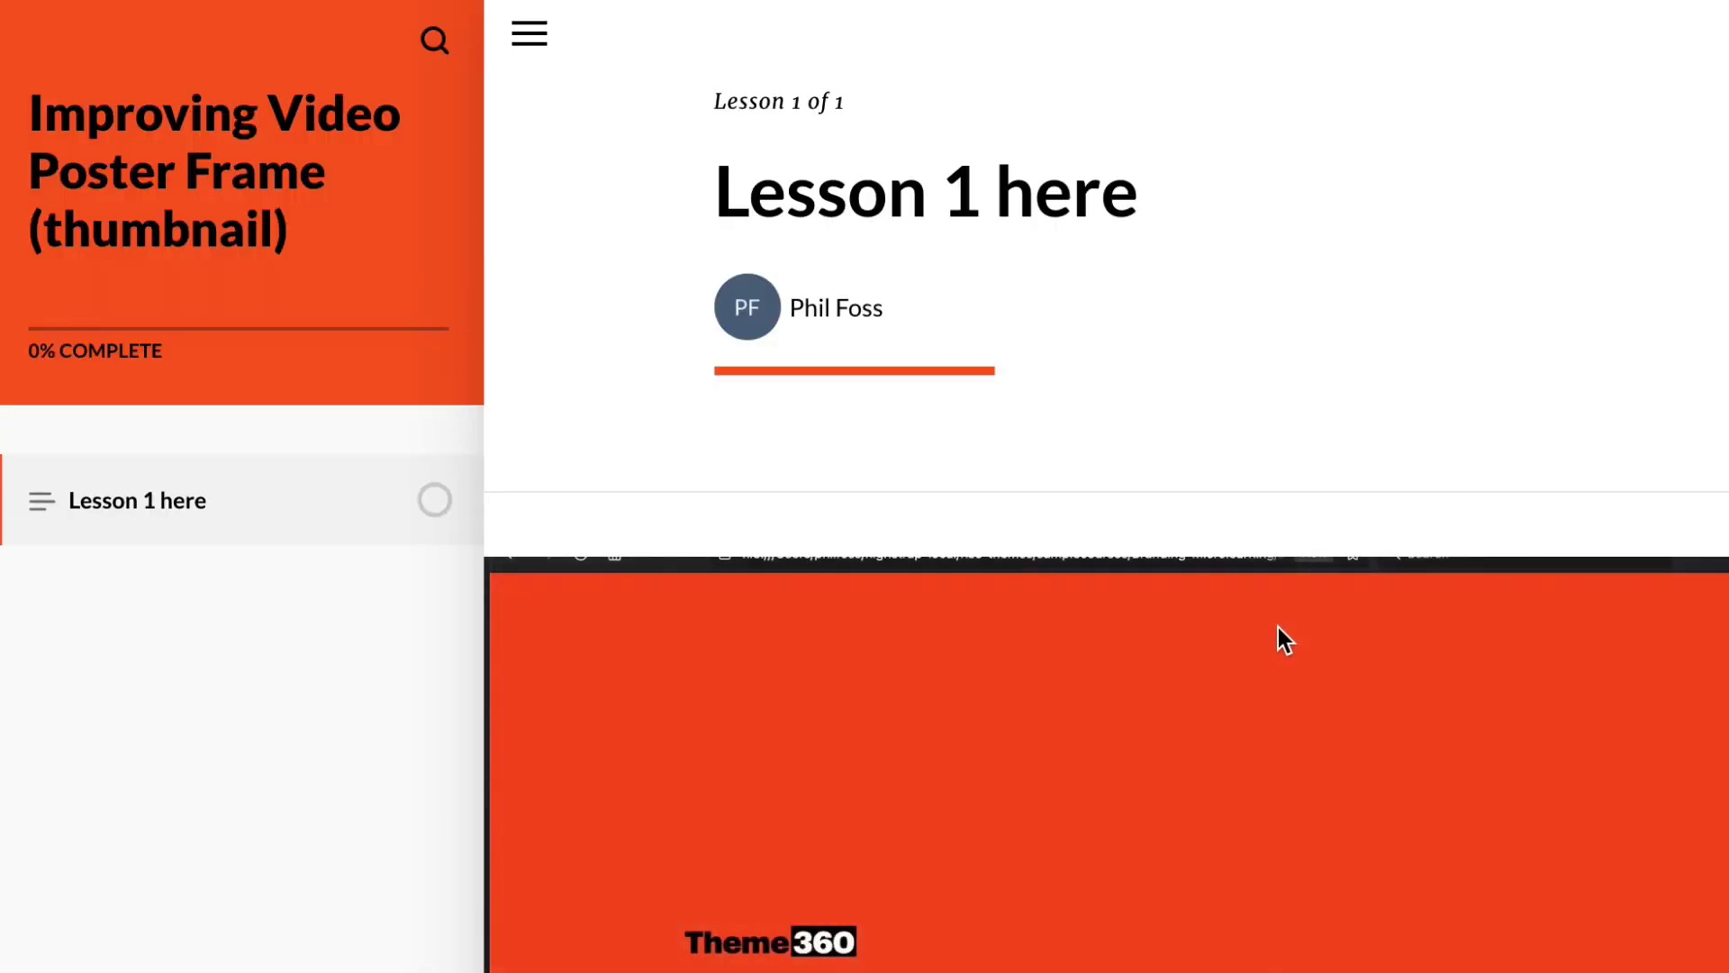
scroll(1278, 630, "down", 5)
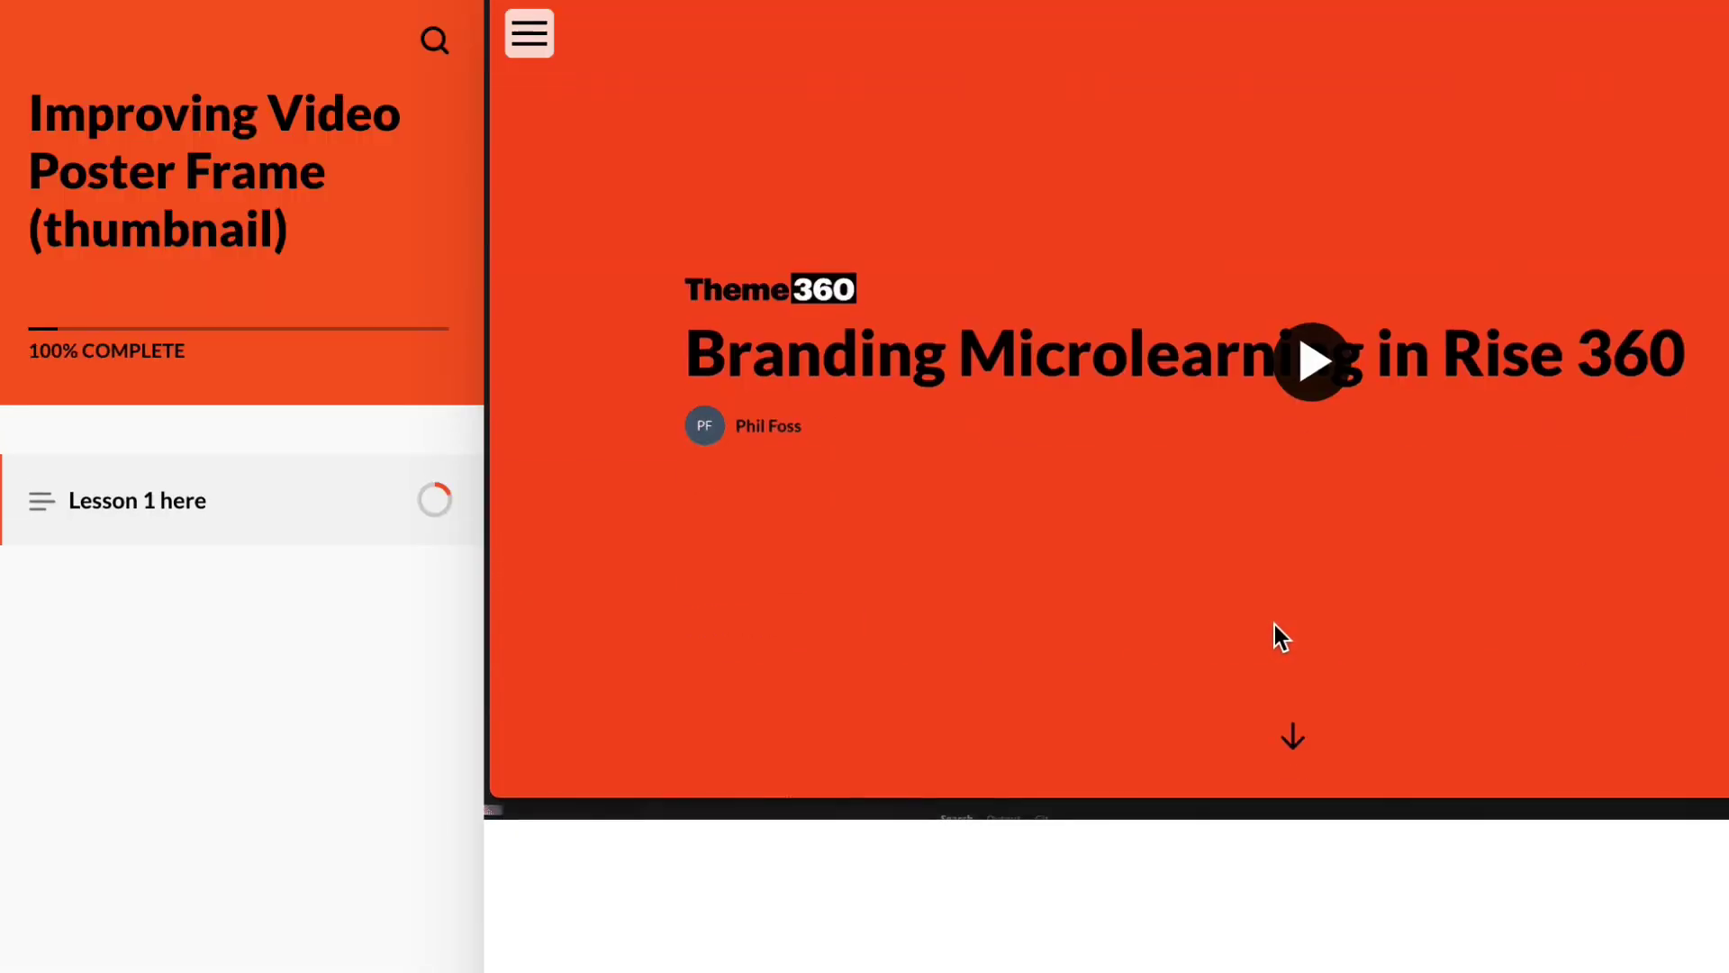
left_click(1337, 378)
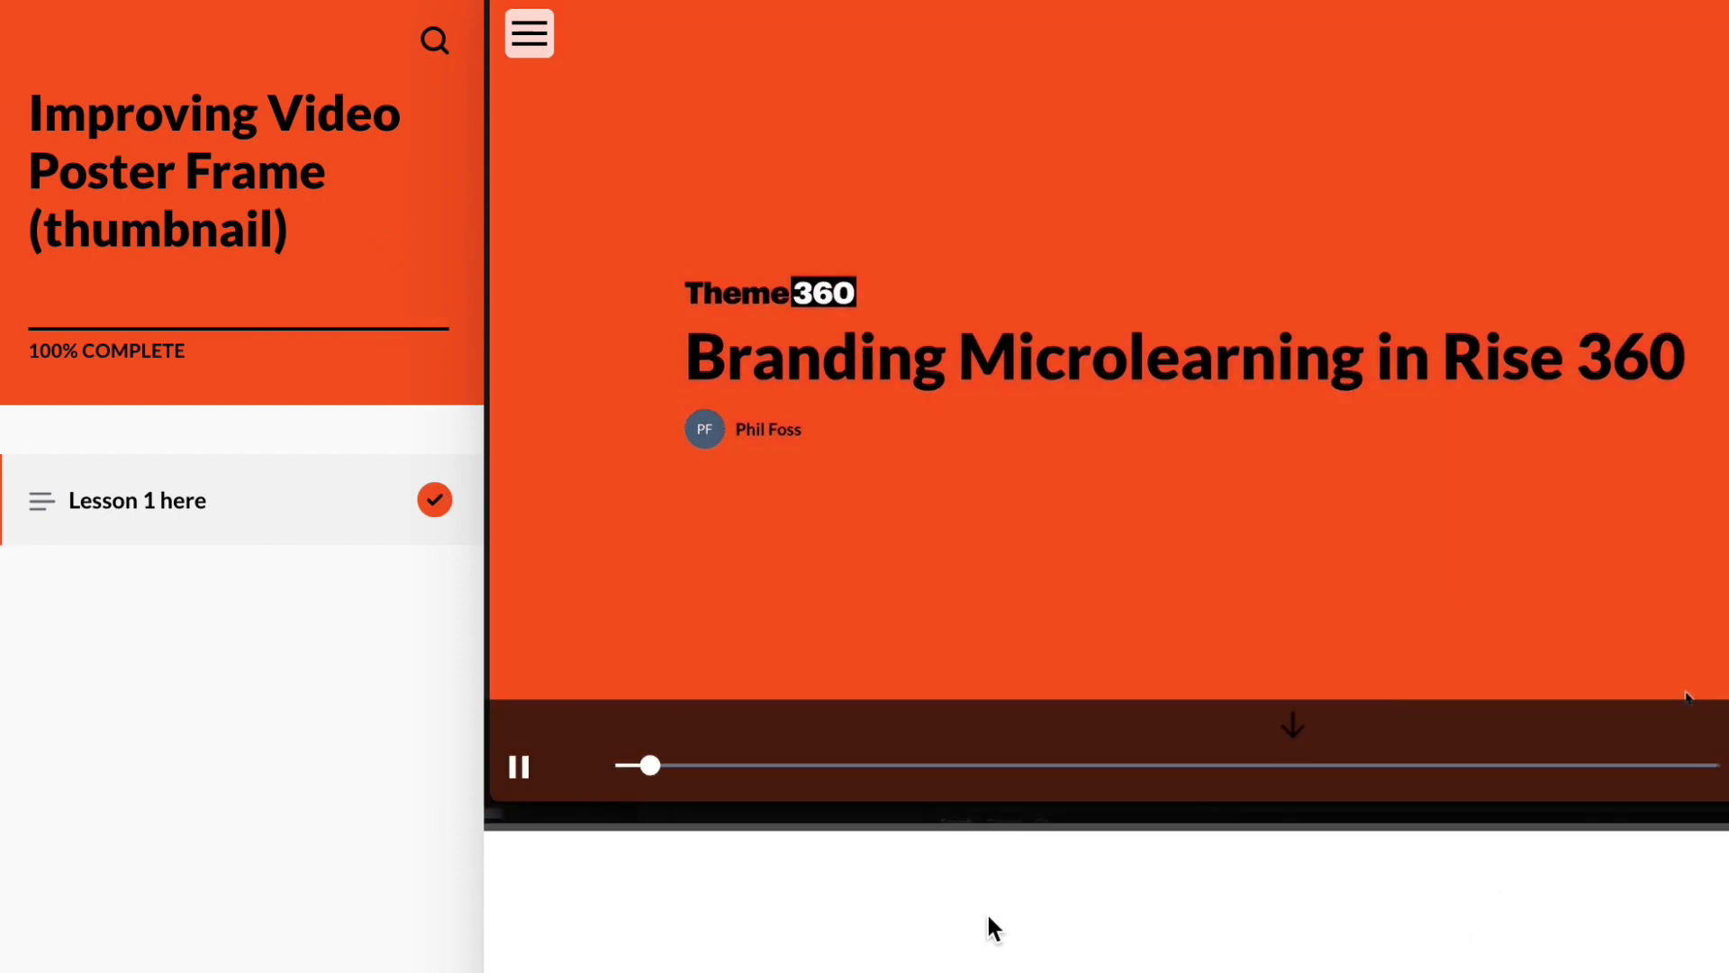
left_click(519, 767)
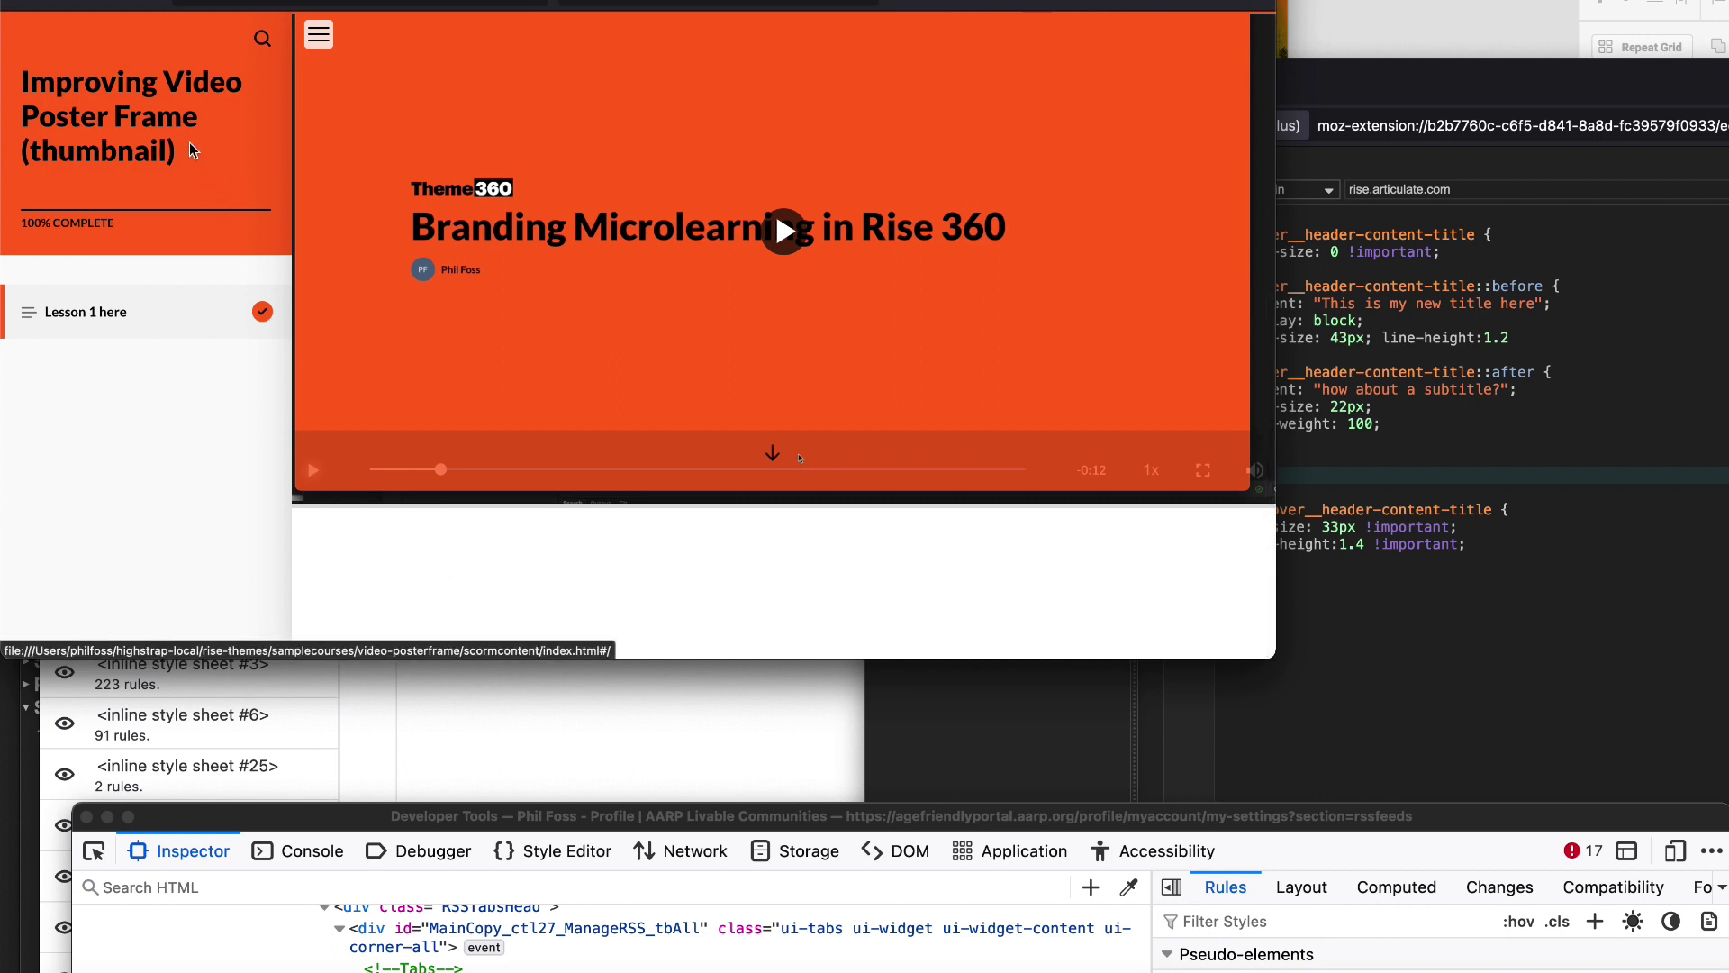
left_click_drag(164, 87, 601, 343)
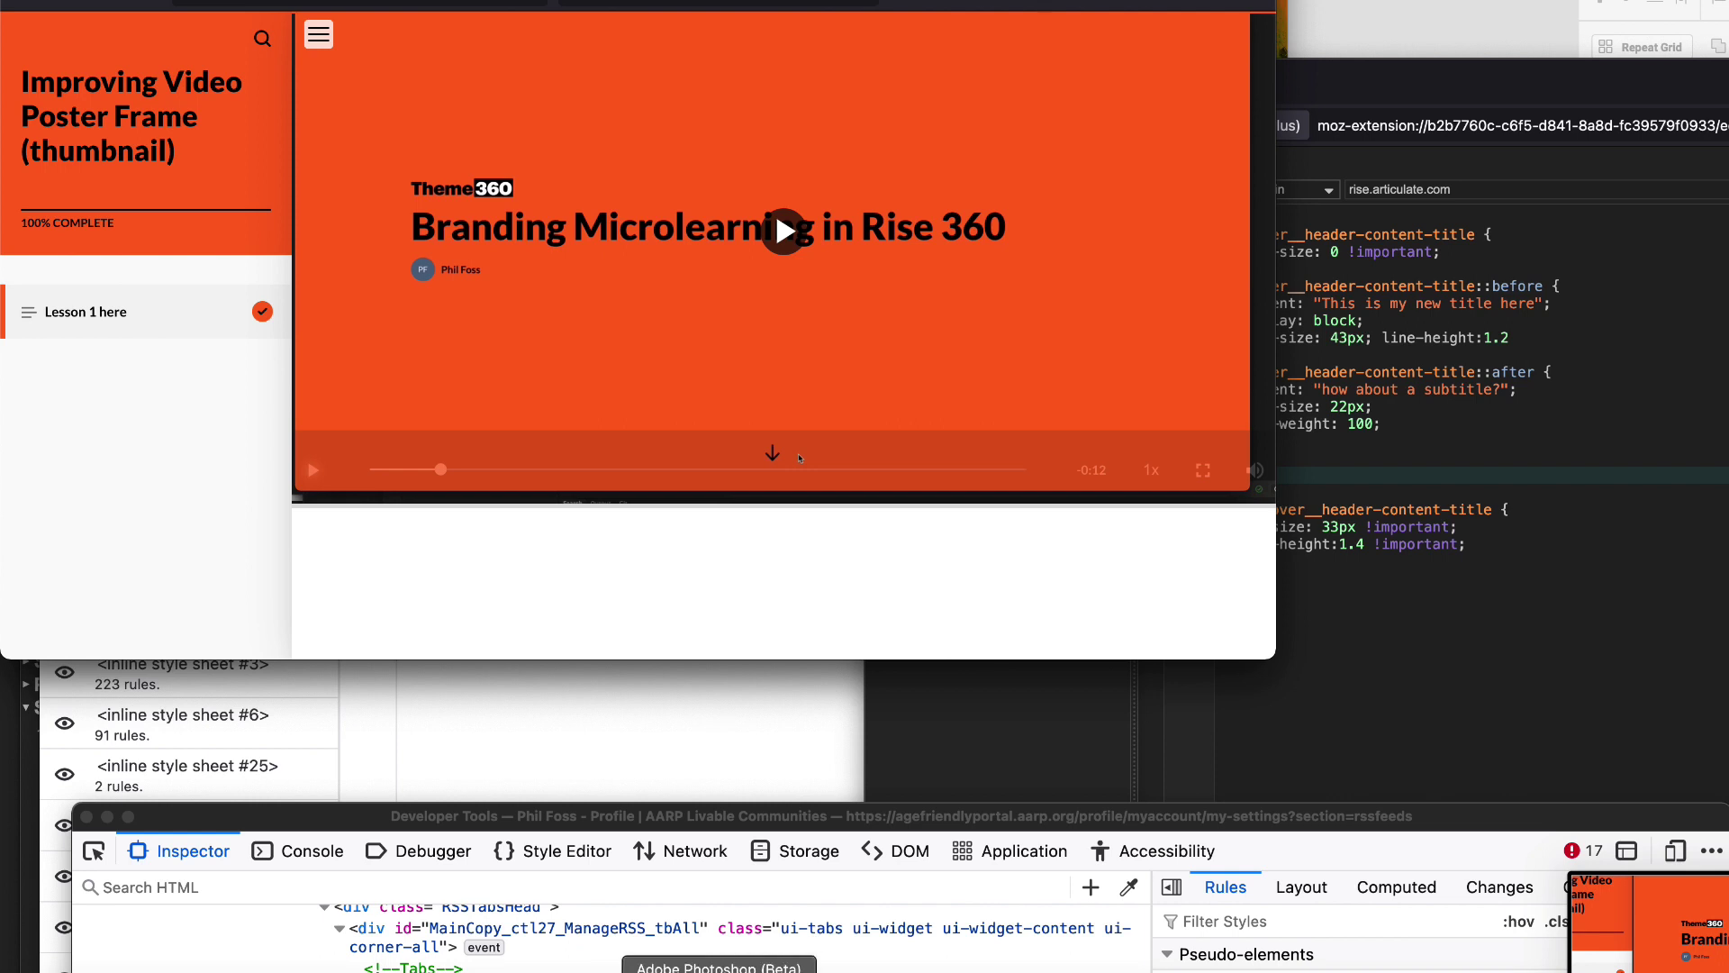
left_click(719, 972)
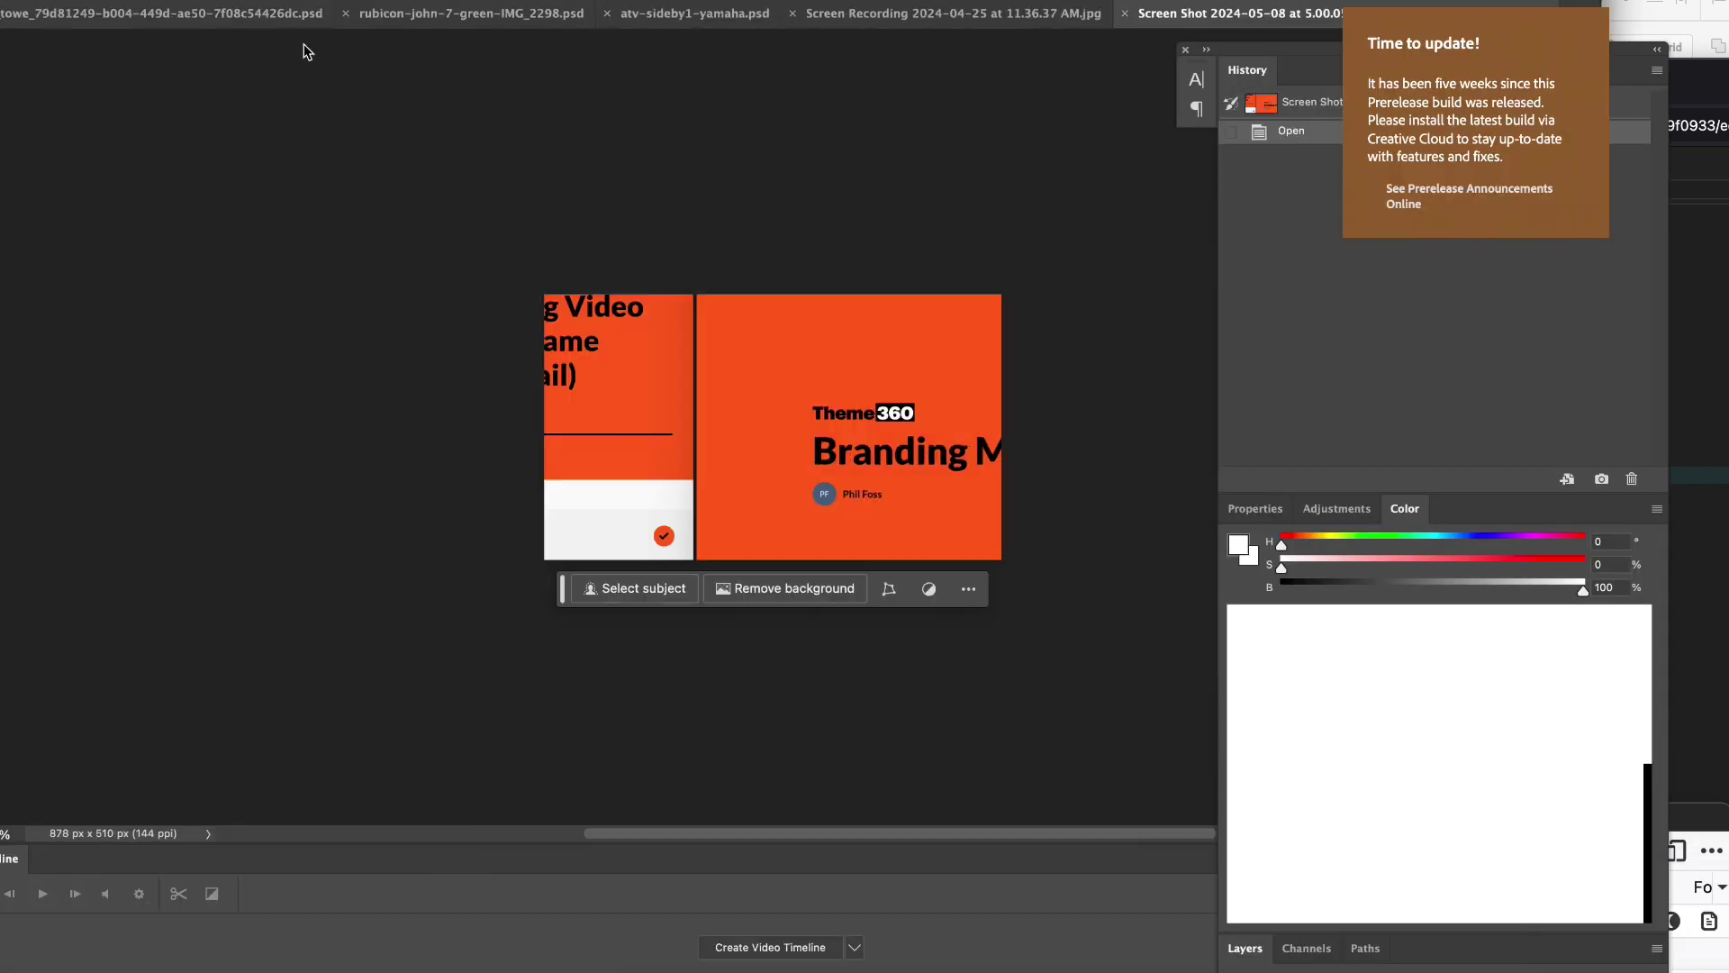
Zoom in, select the poster area and shift it about 10 px left, then deselect.
key("super+equal")
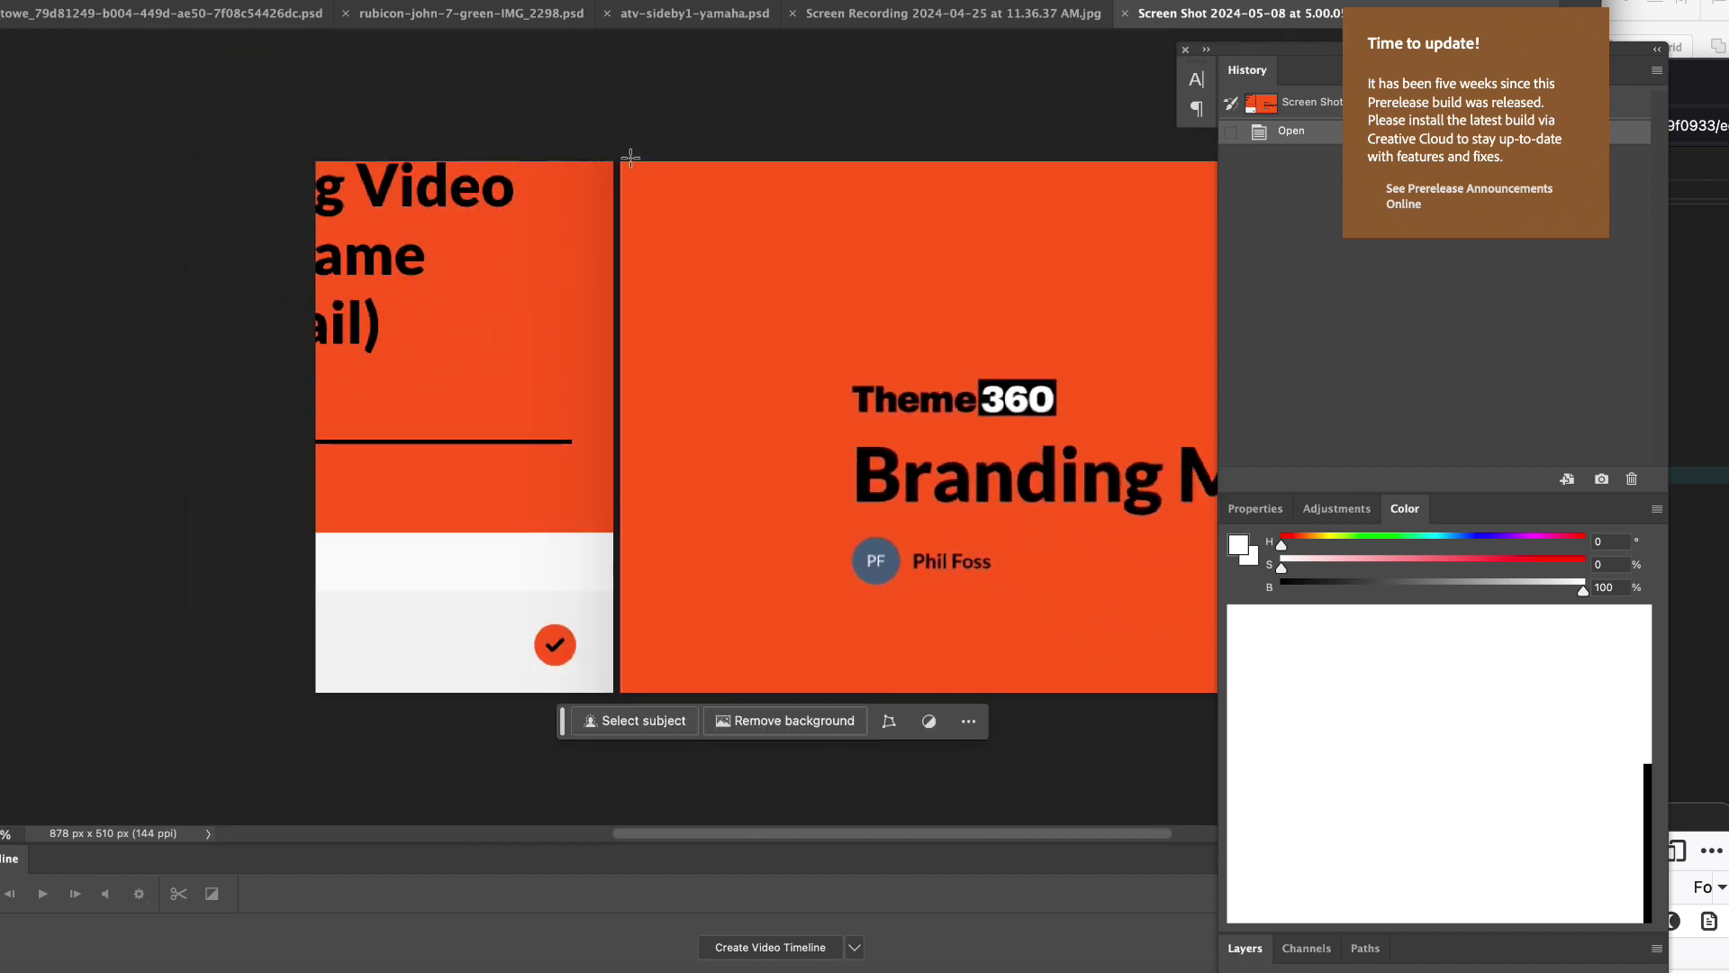
left_click_drag(623, 156, 994, 531)
scroll(742, 425, "up", 10)
scroll(742, 425, "left", 15)
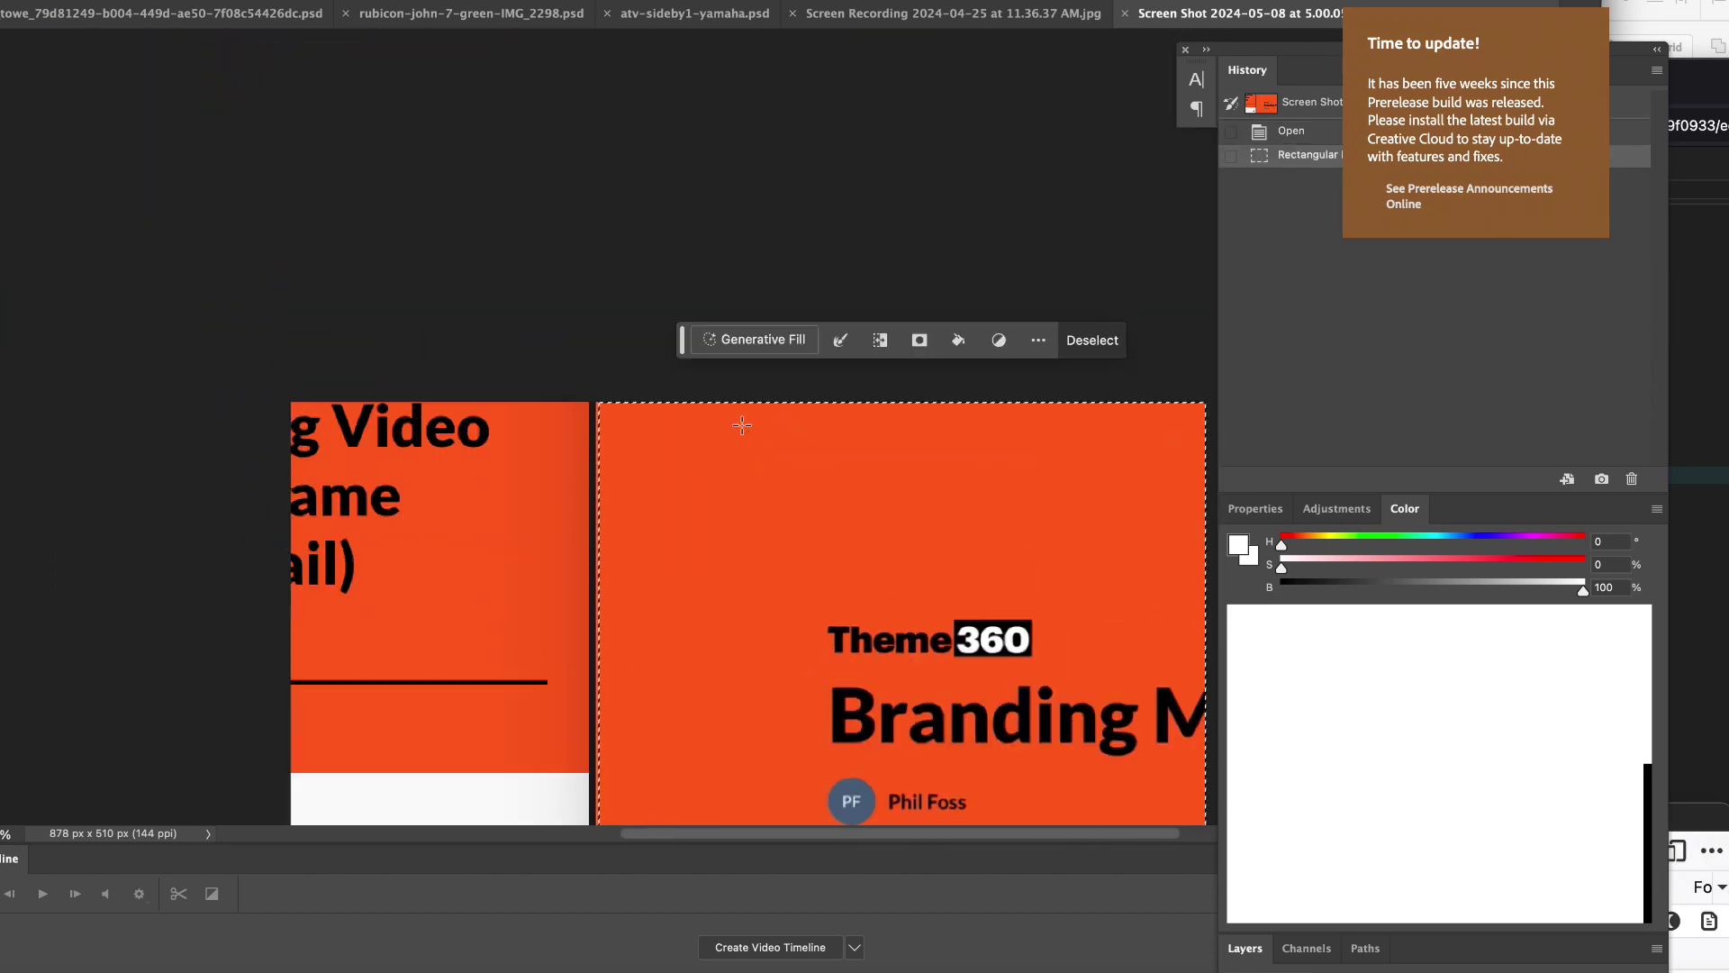
scroll(742, 425, "right", 2)
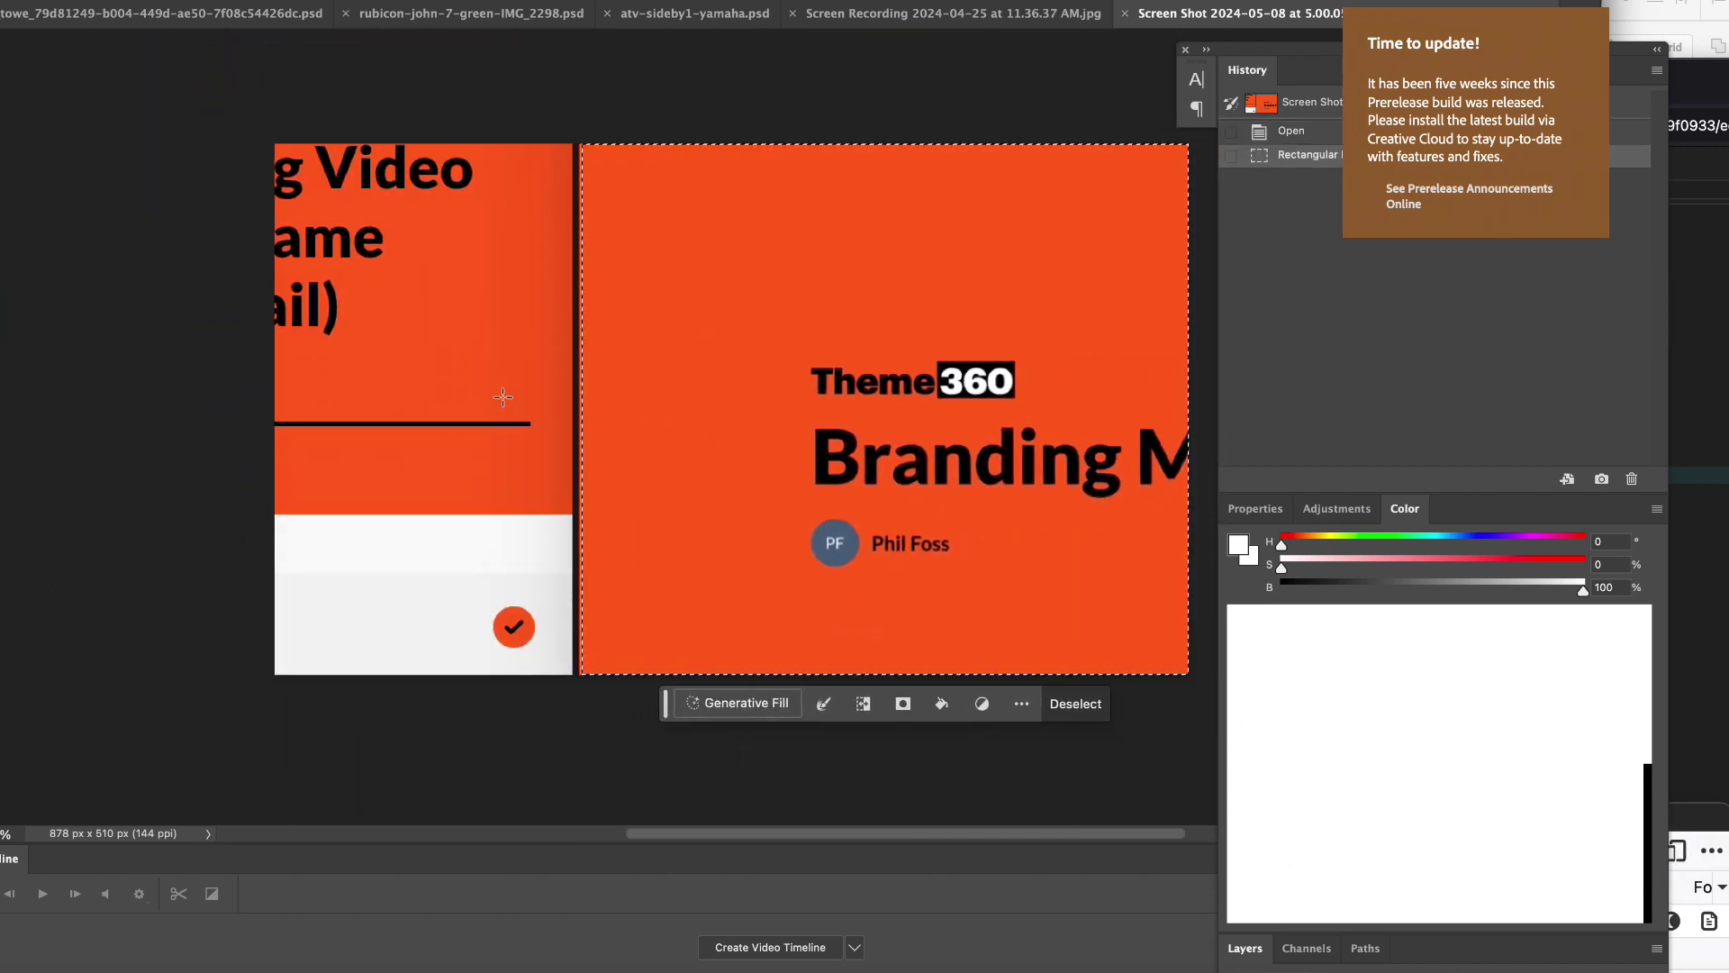
key("Left")
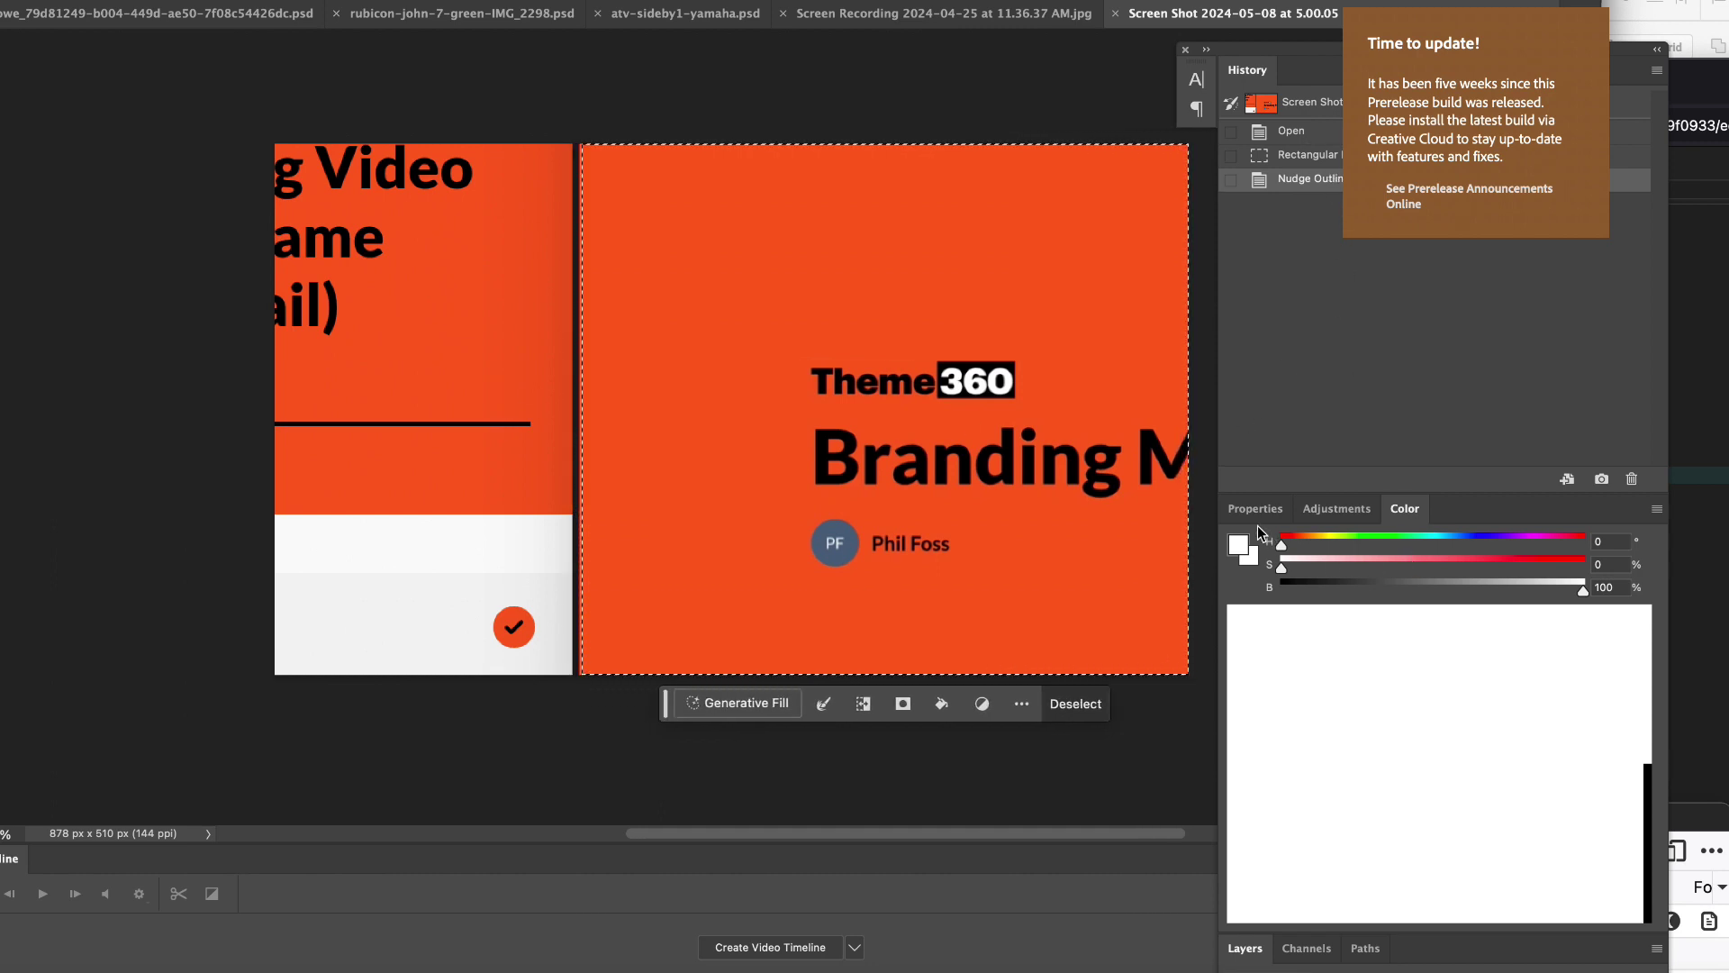
left_click_drag(1219, 515, 1298, 515)
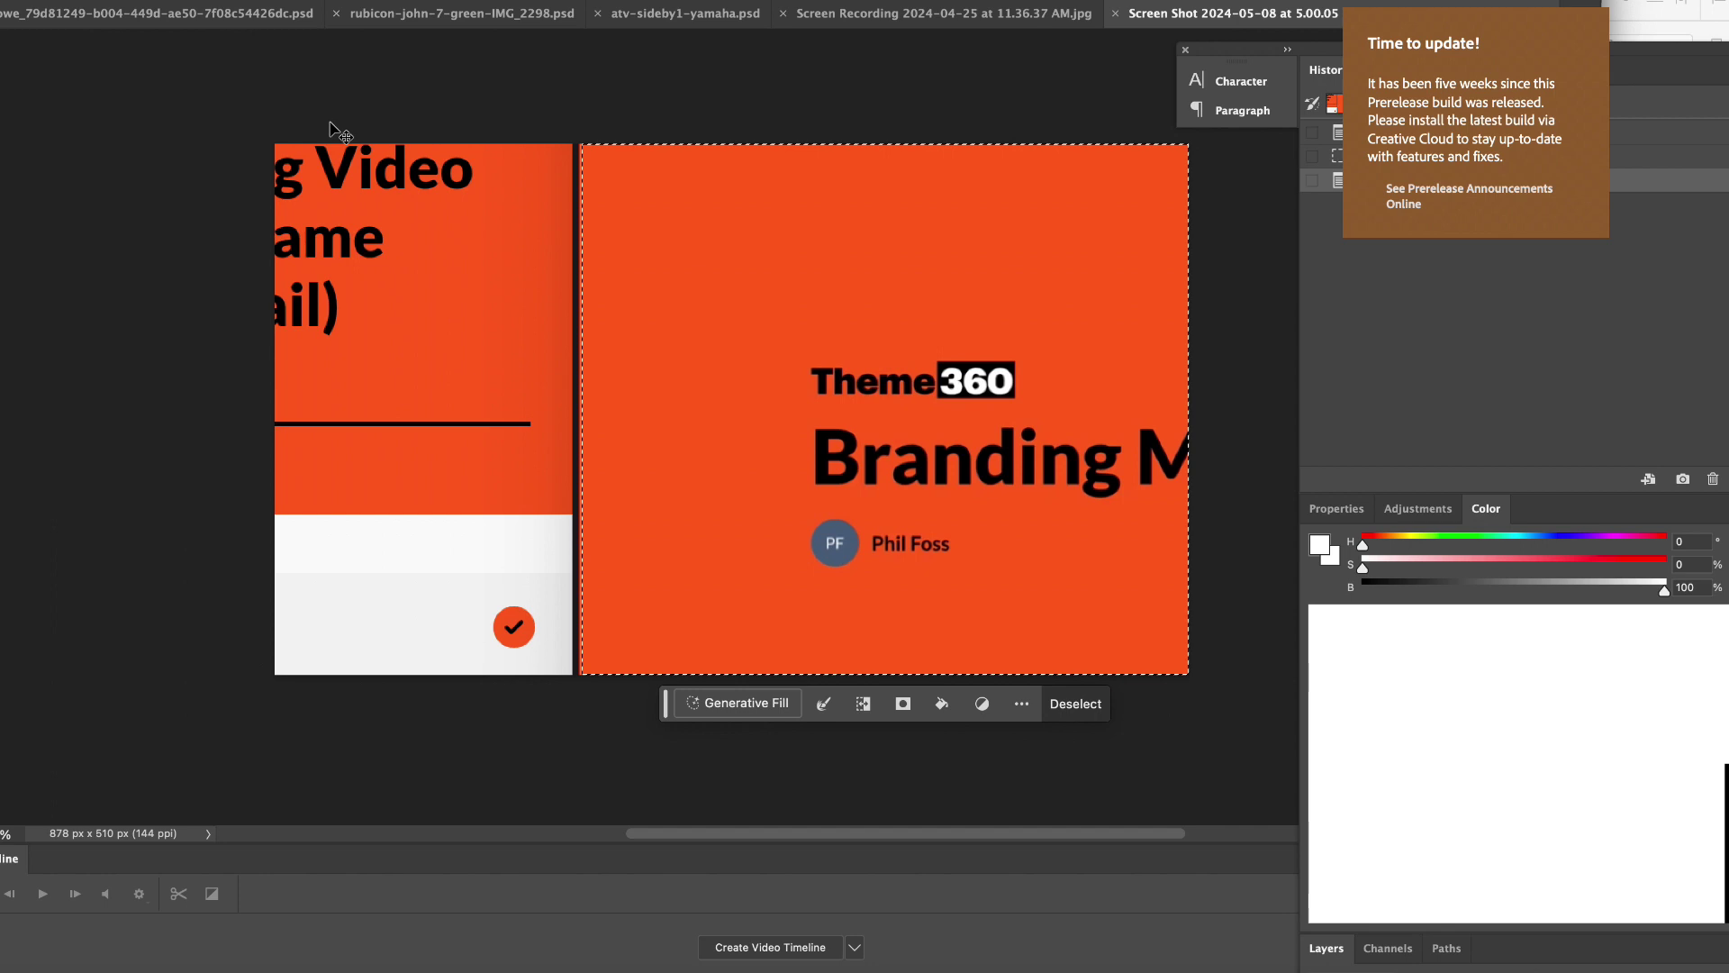
key("shift+Left")
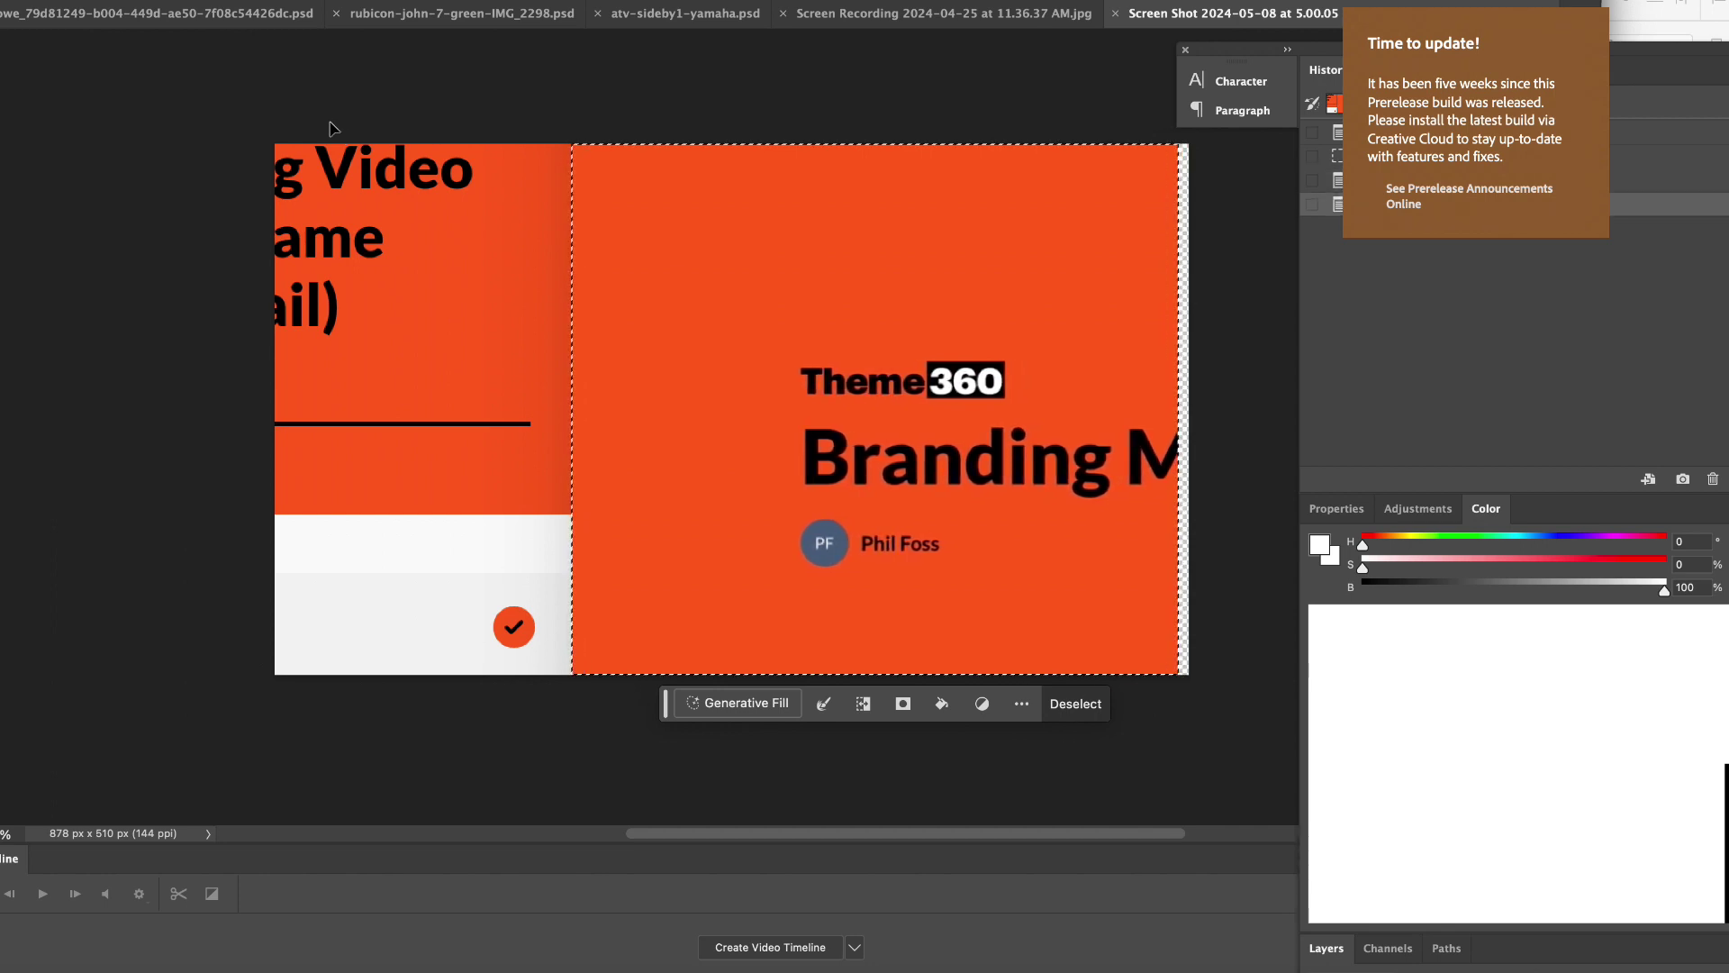
key("ctrl+d")
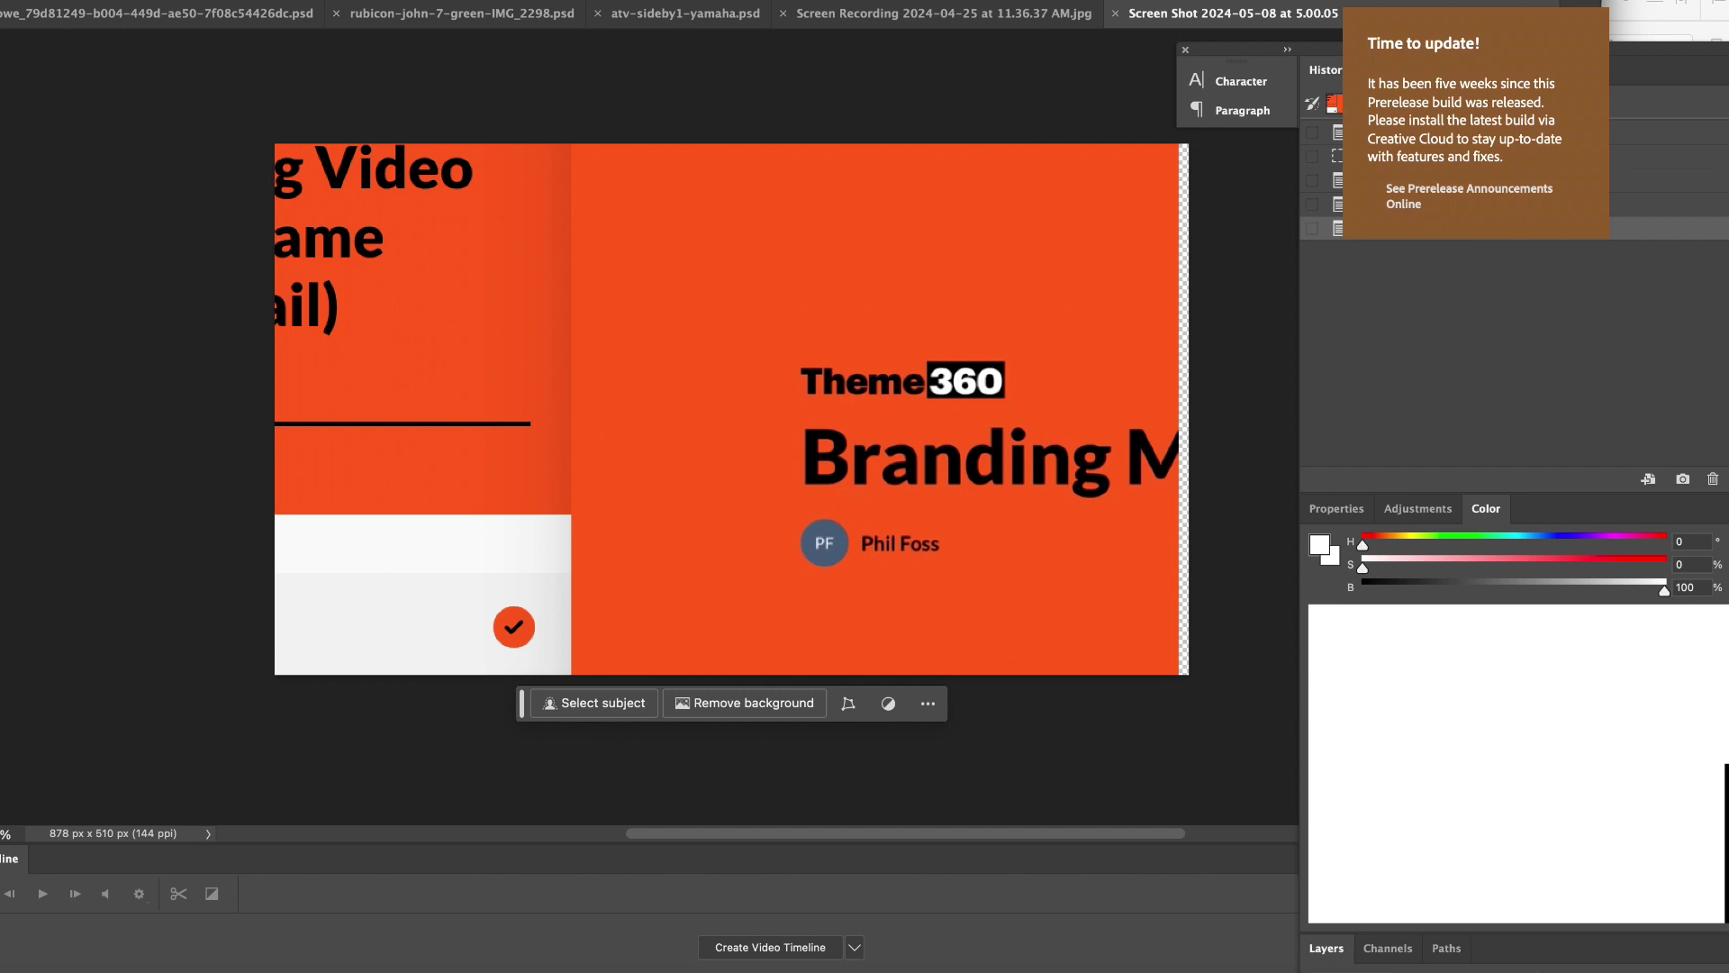
Copy a 50 px orange strip, paste it over the white gap and stretch it with Free Transform.
left_click_drag(645, 135, 595, 673)
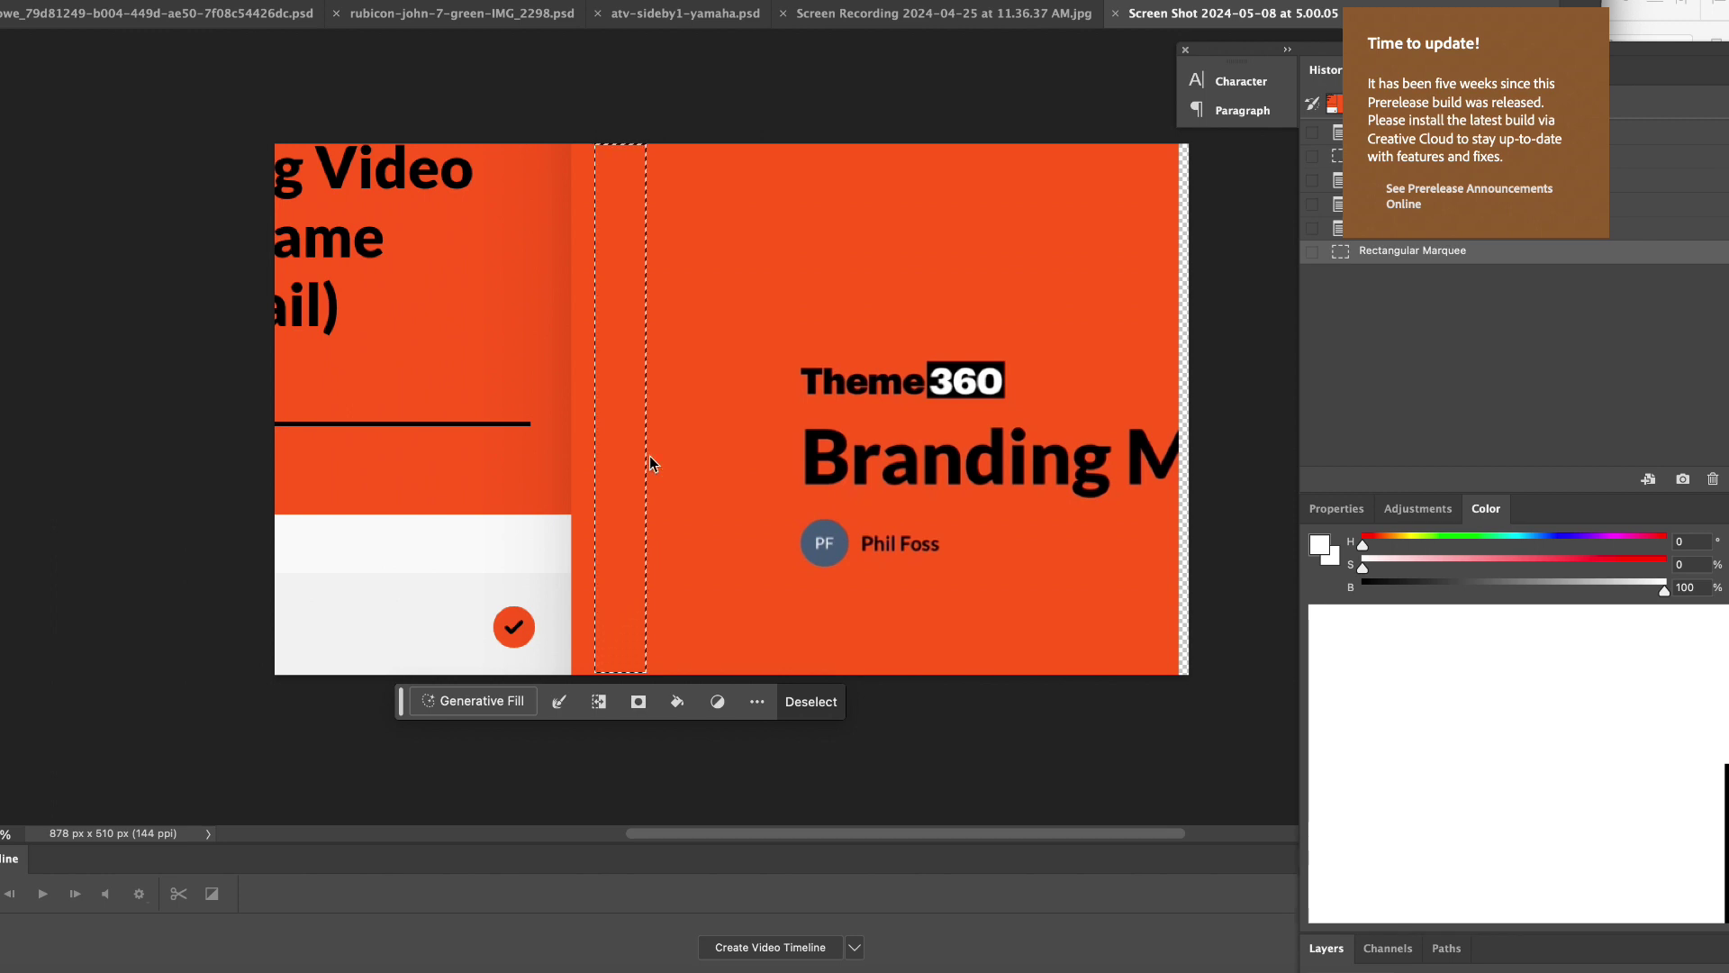
key("ctrl+v")
left_click_drag(630, 420, 363, 405)
key("ctrl+t")
key("Return")
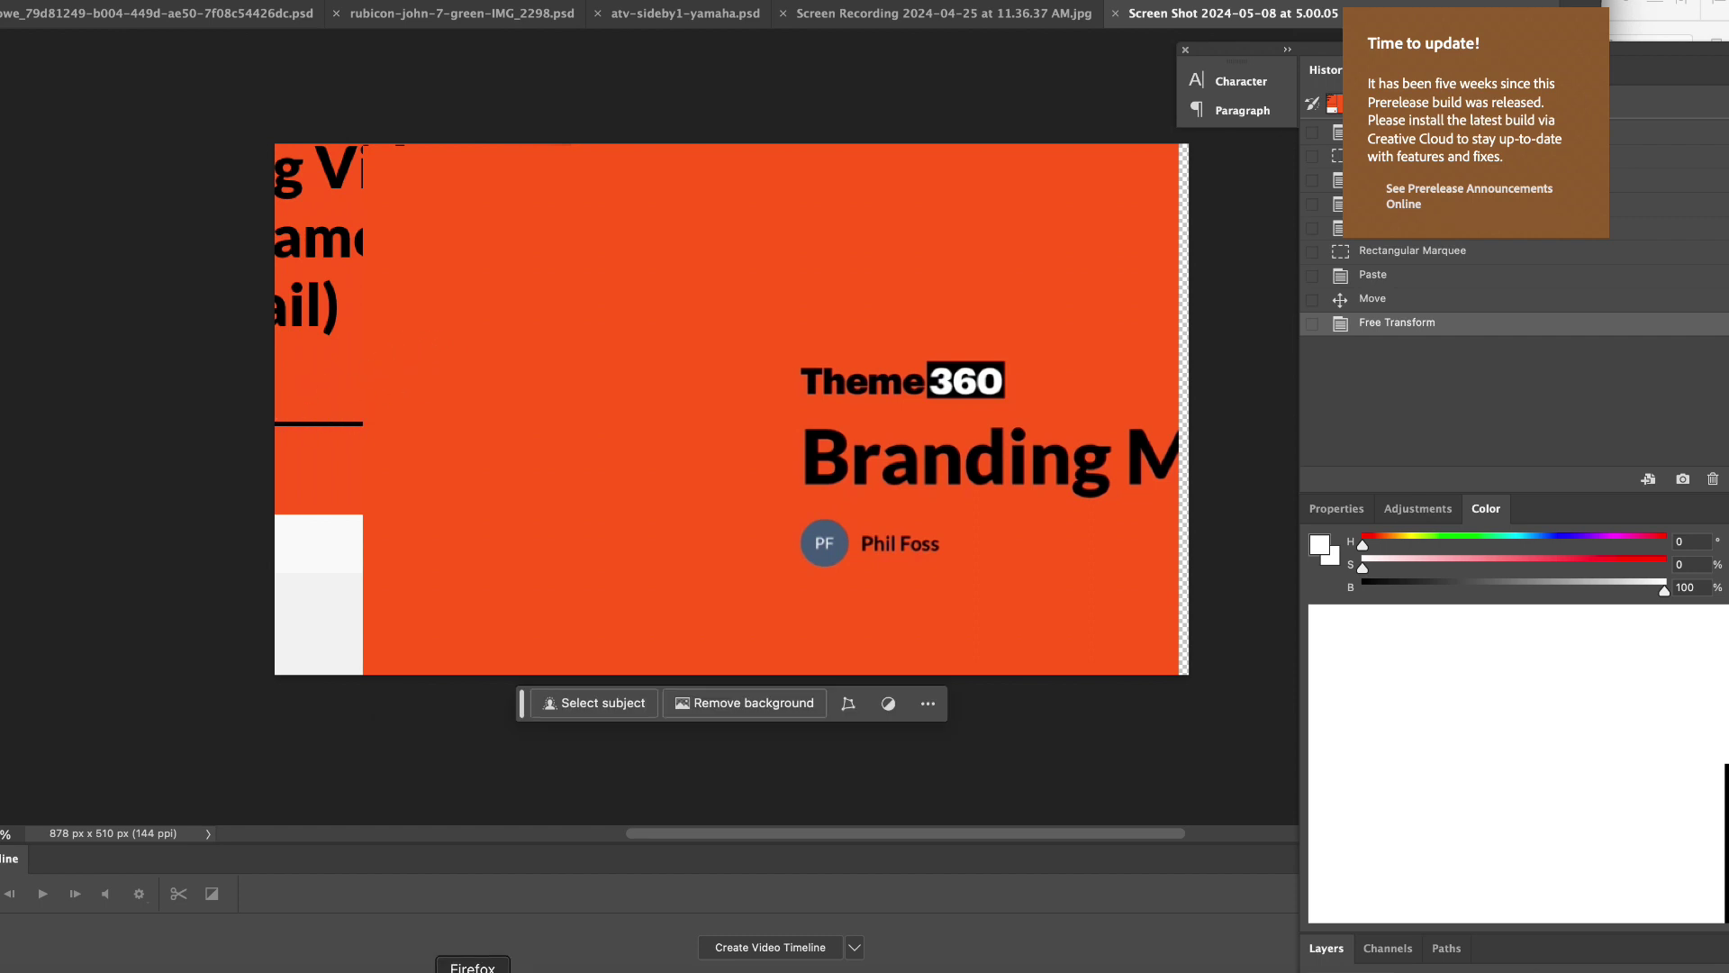
Enlarge the browser window showing the course, then select the videotn artboard in Adobe XD.
left_click(468, 969)
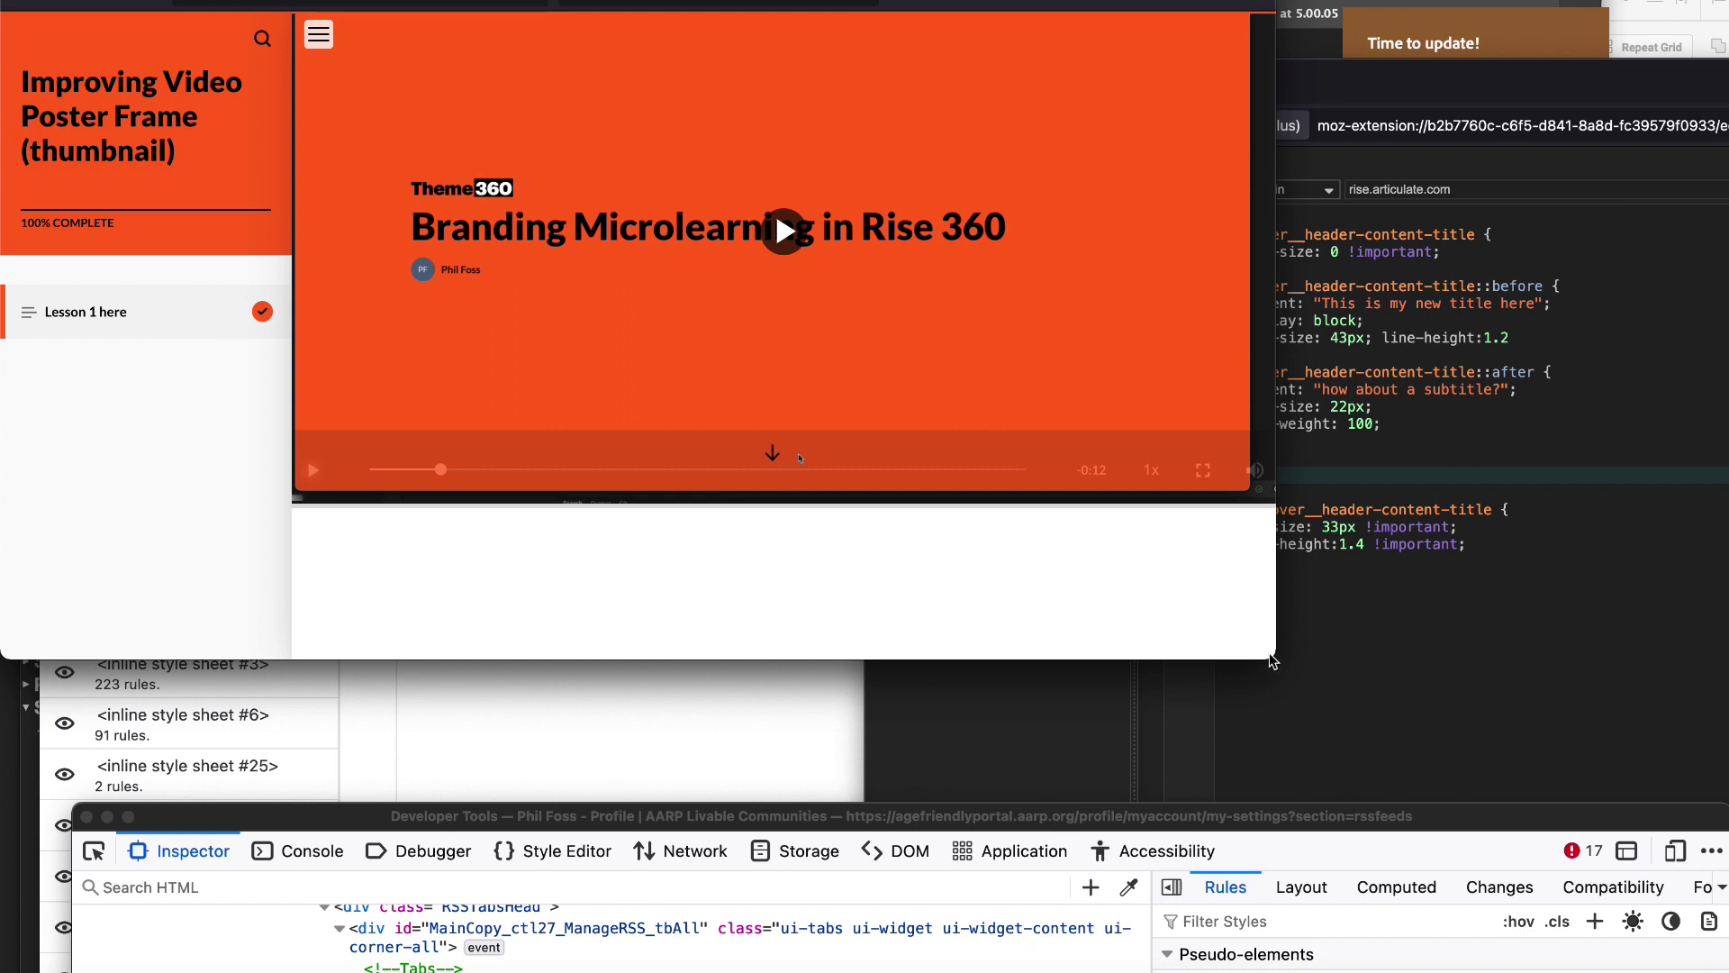
left_click_drag(1275, 658, 1722, 954)
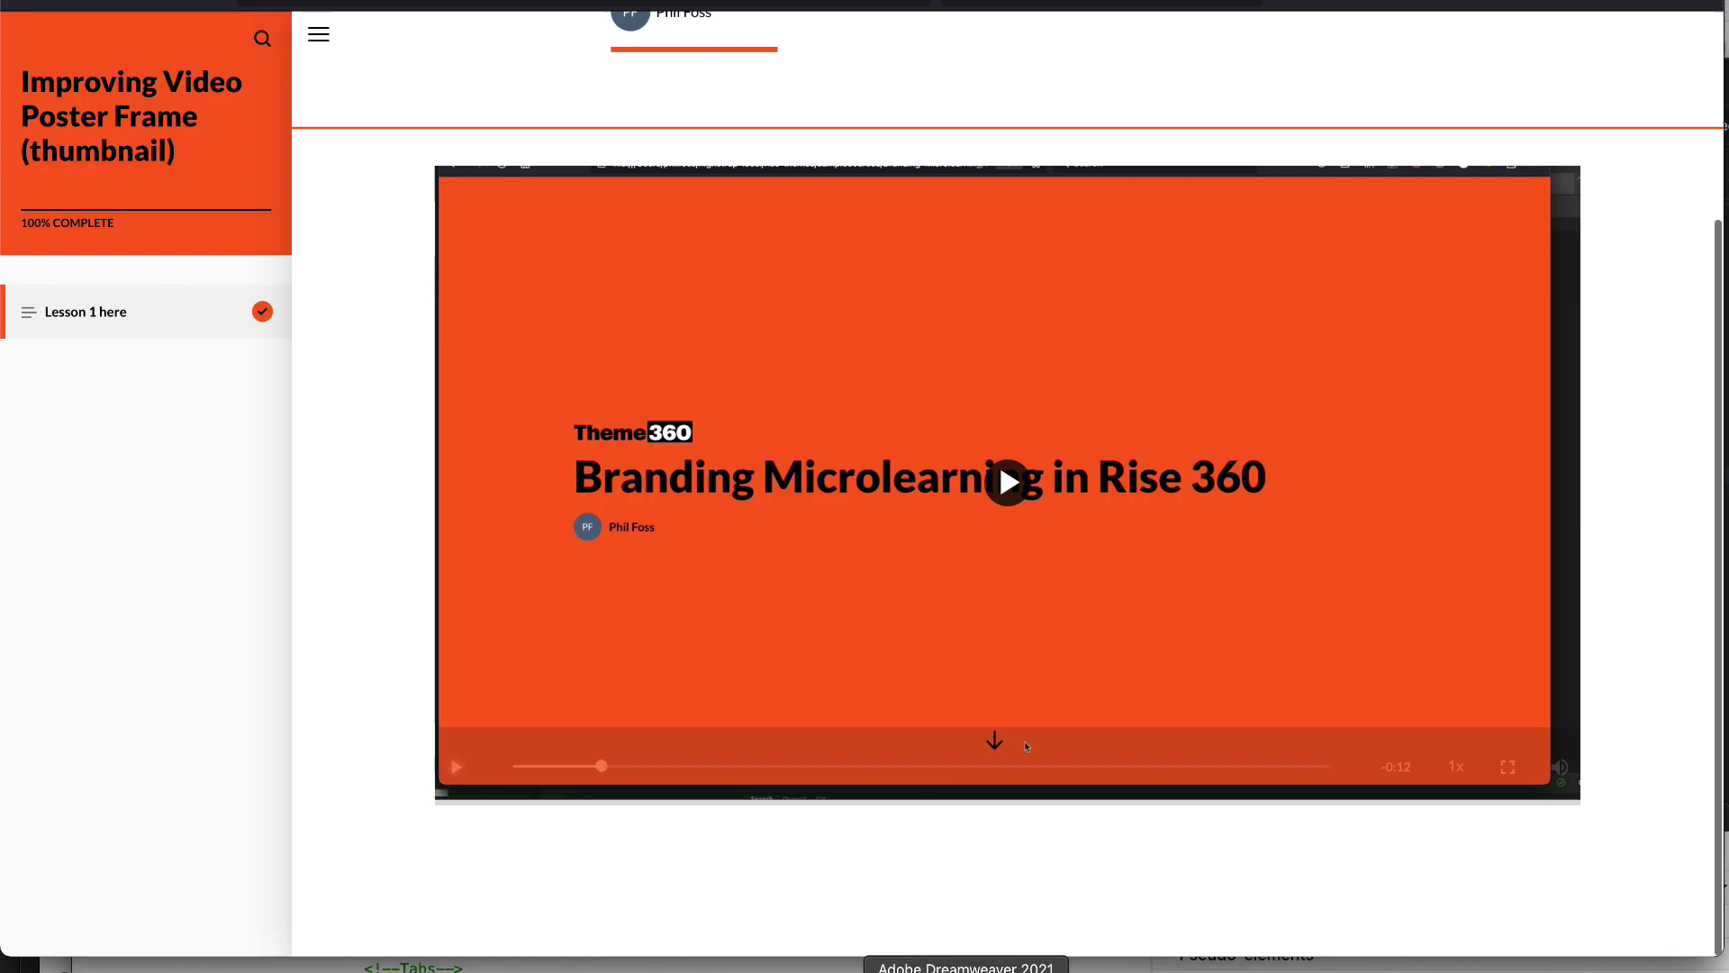
left_click(904, 968)
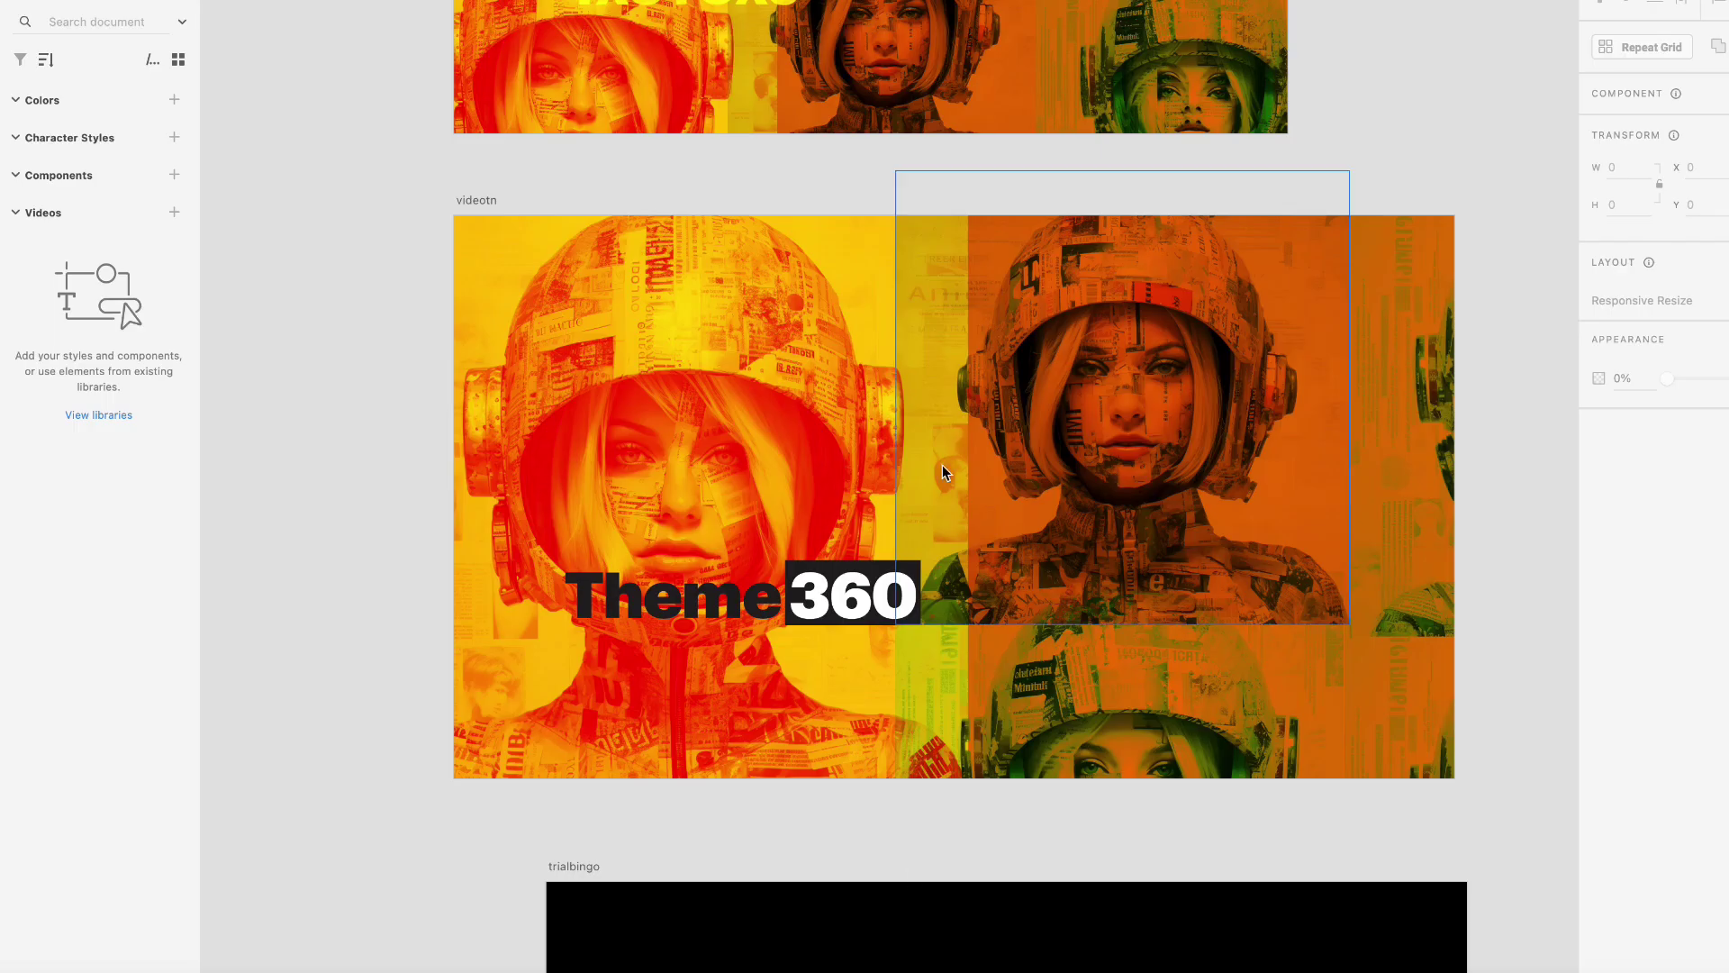
left_click(469, 197)
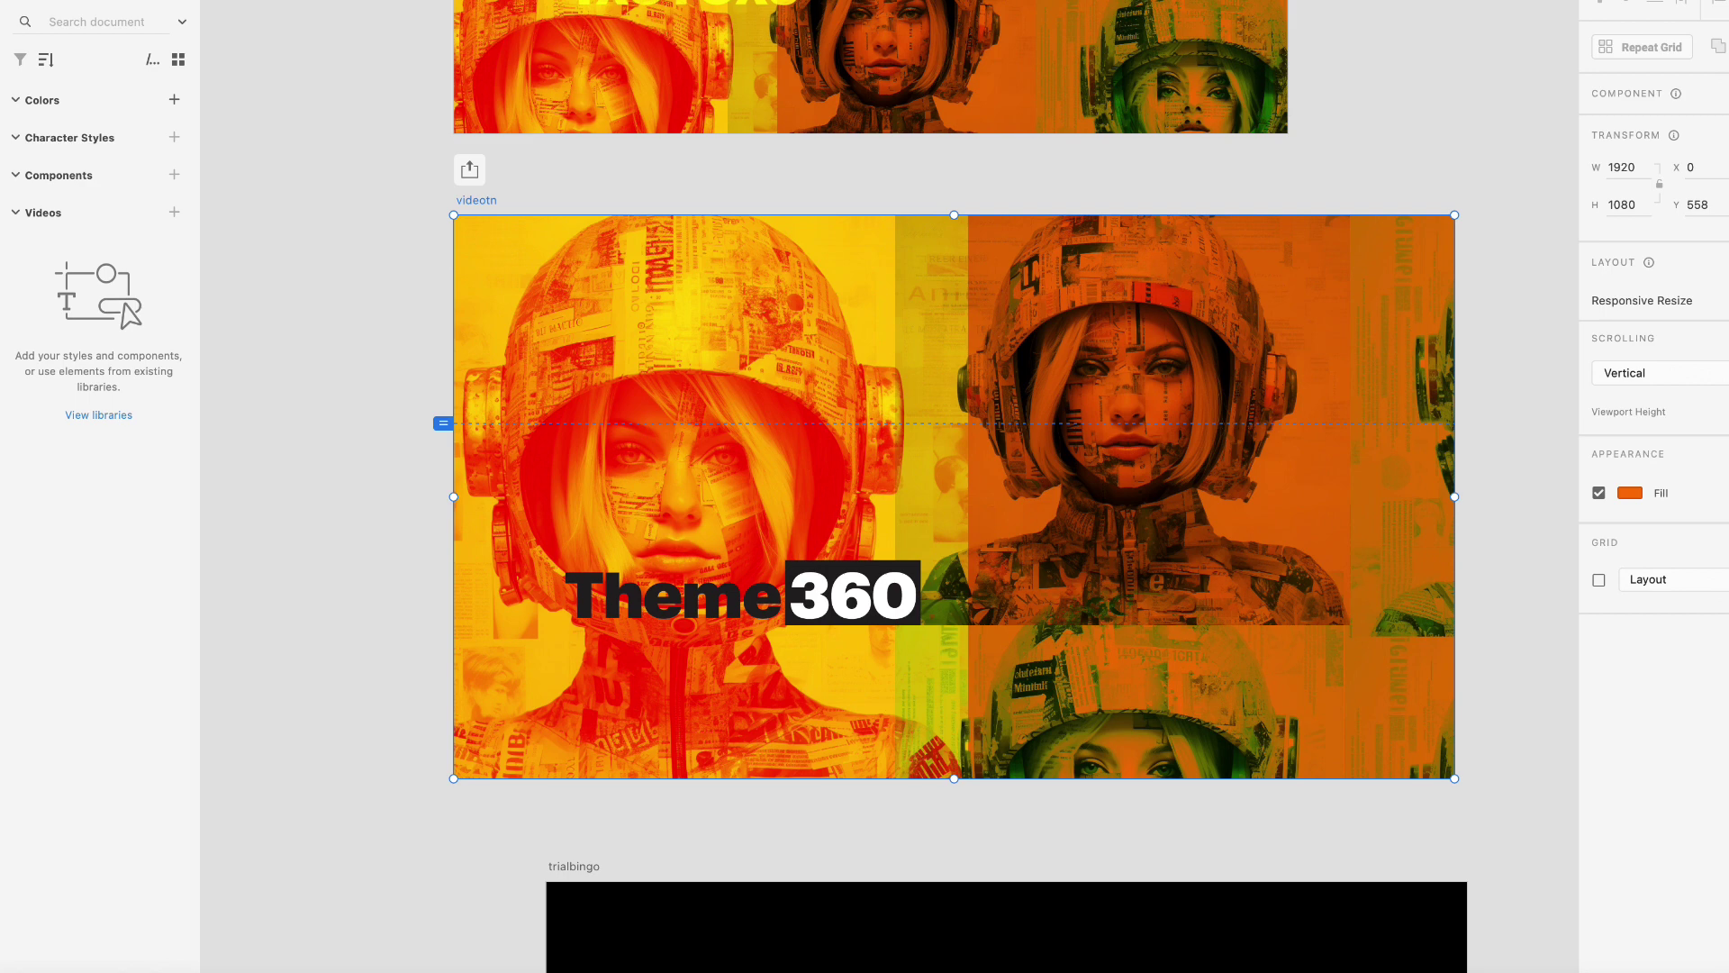
Export the selected artboard as JPG under the existing Screen Recording file name, replacing it.
left_click(27, 1)
mouse_move(120, 249)
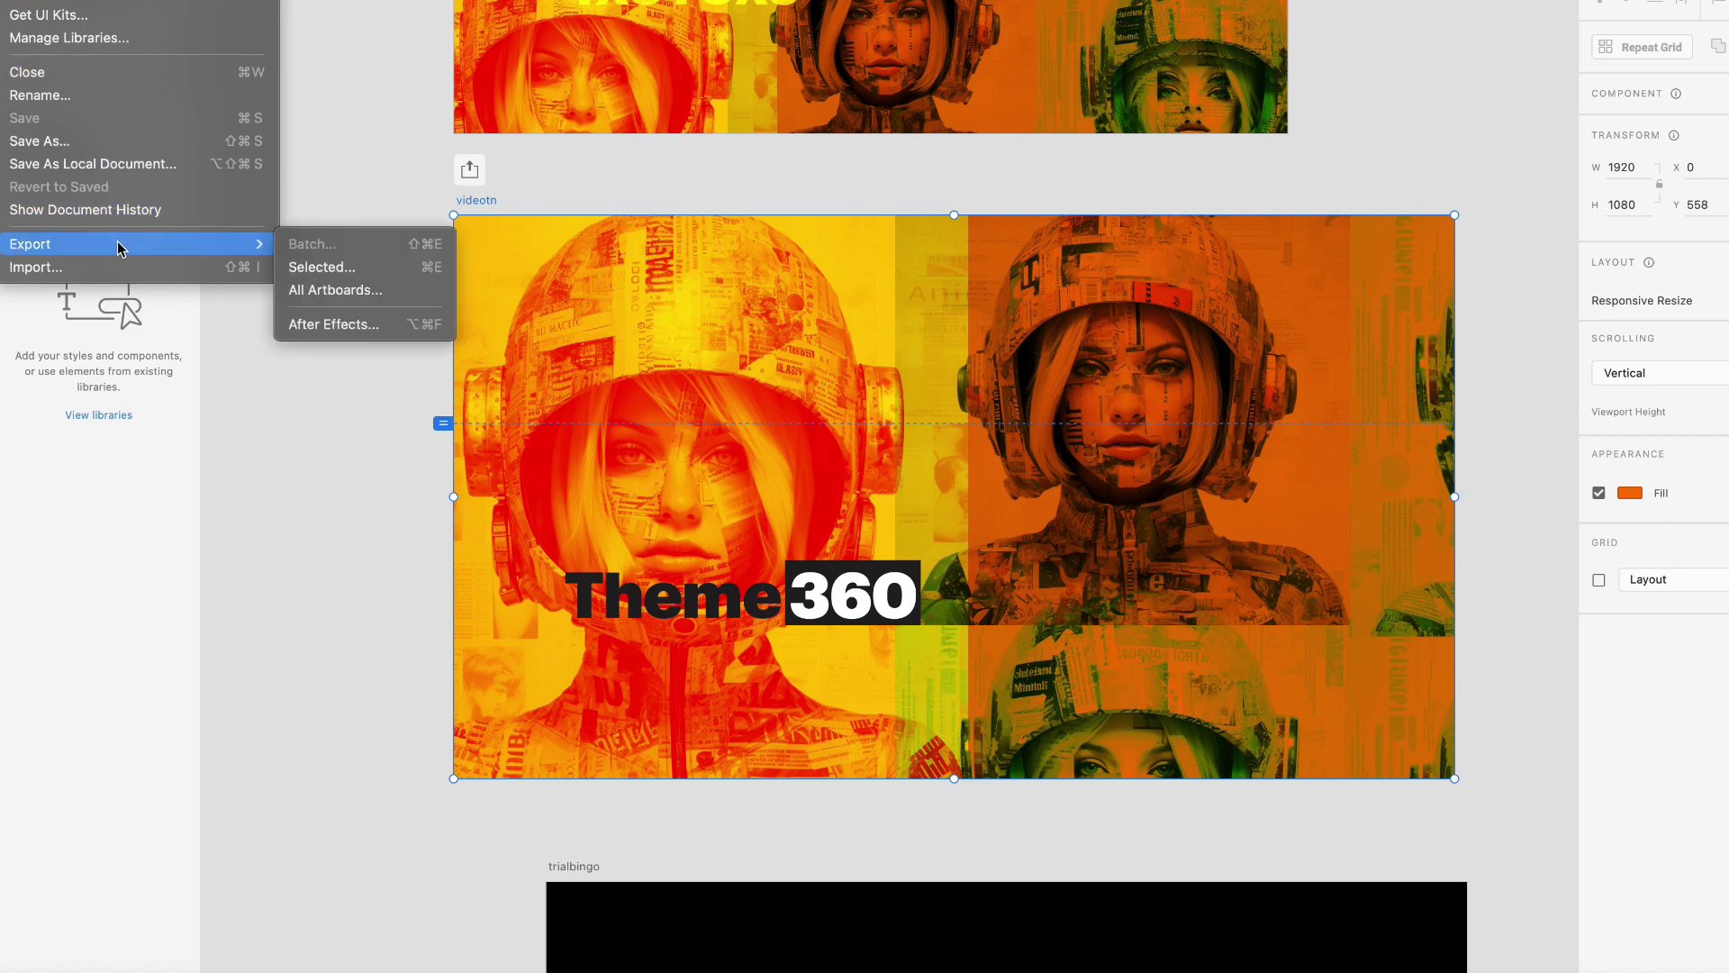
left_click(350, 272)
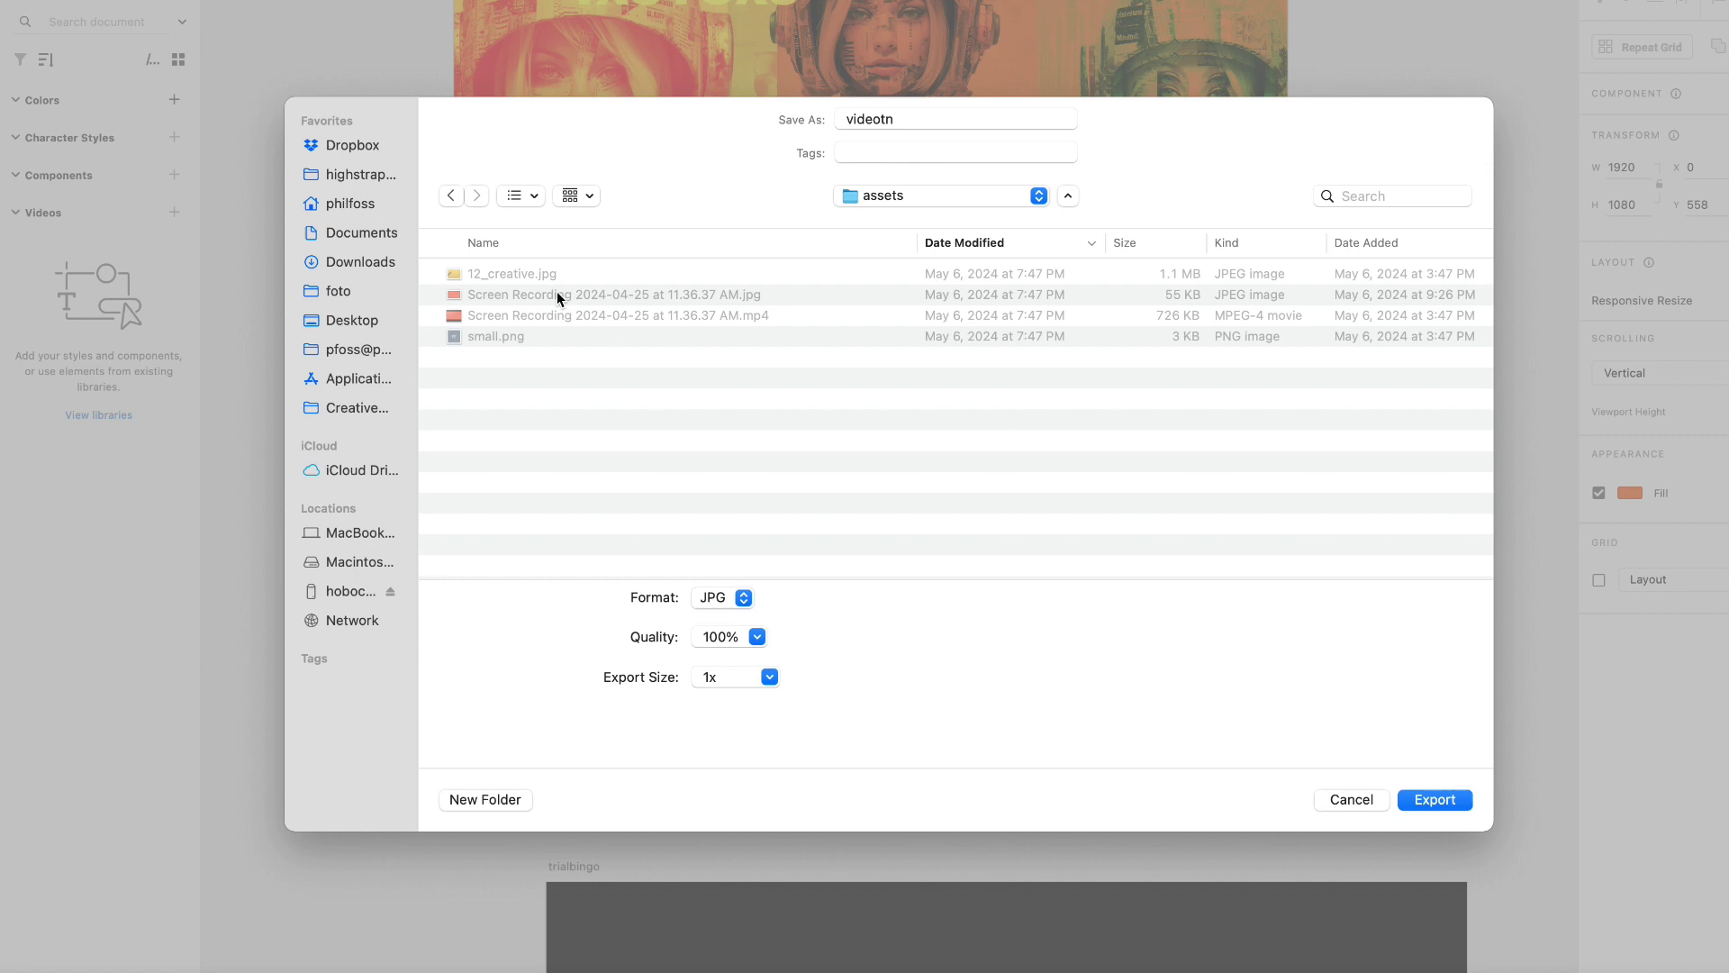
left_click(558, 294)
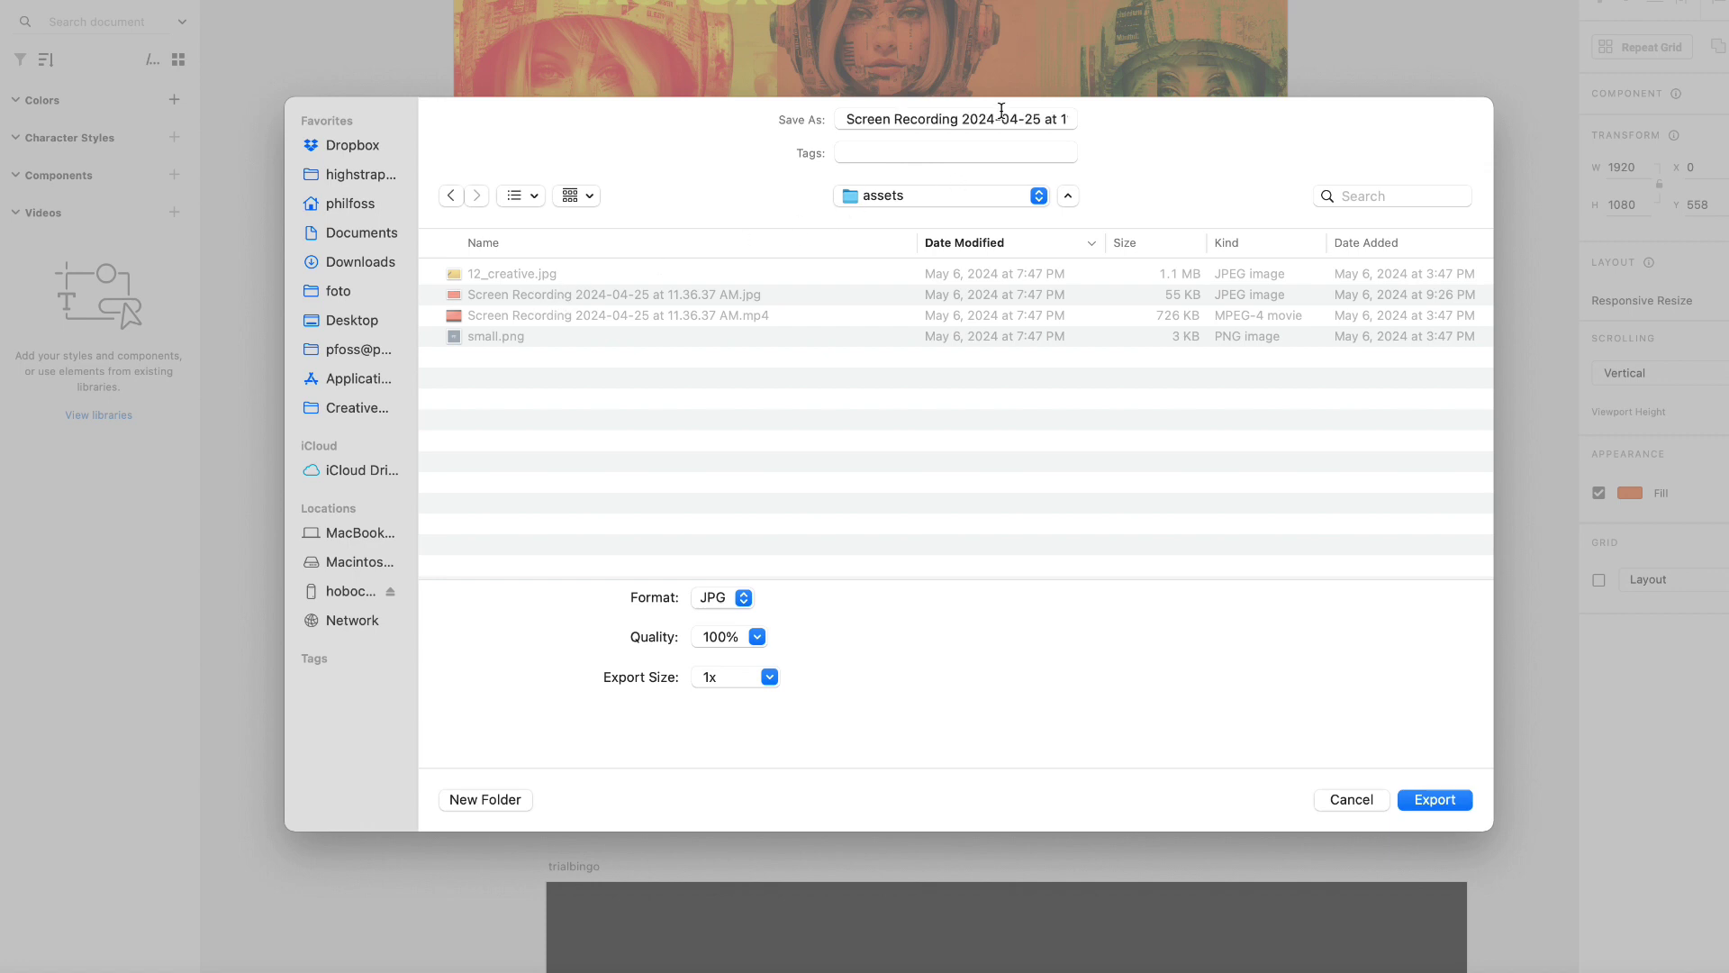
left_click_drag(1001, 112, 1181, 127)
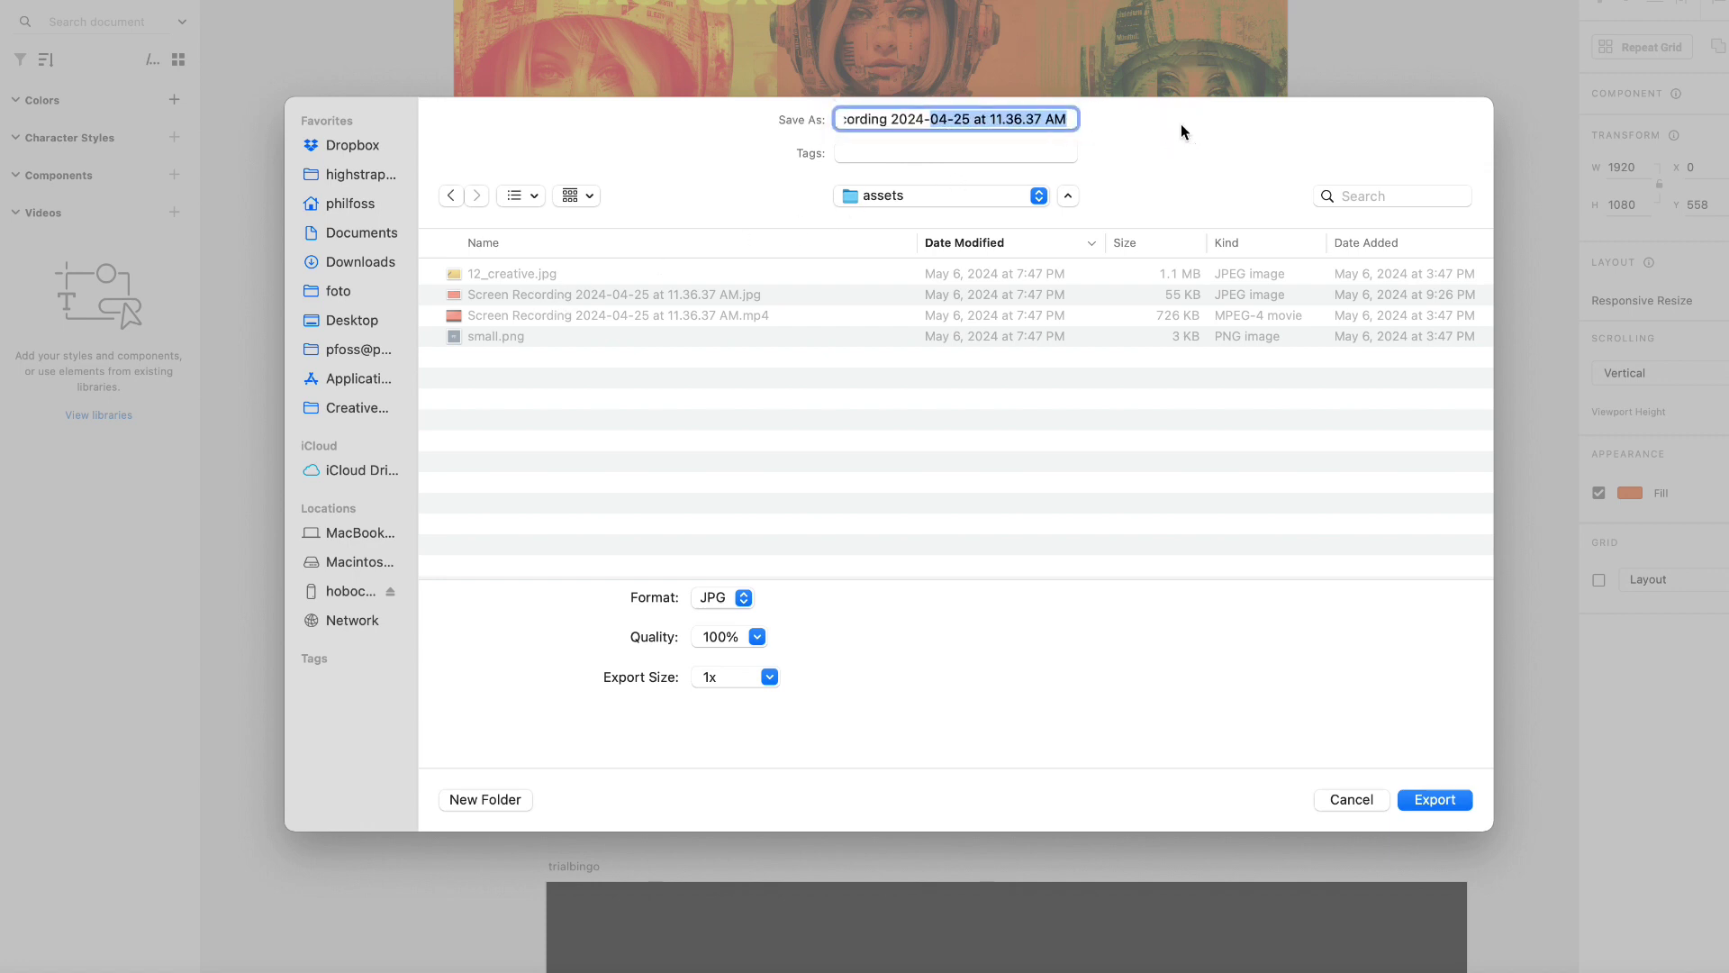
left_click(1005, 119)
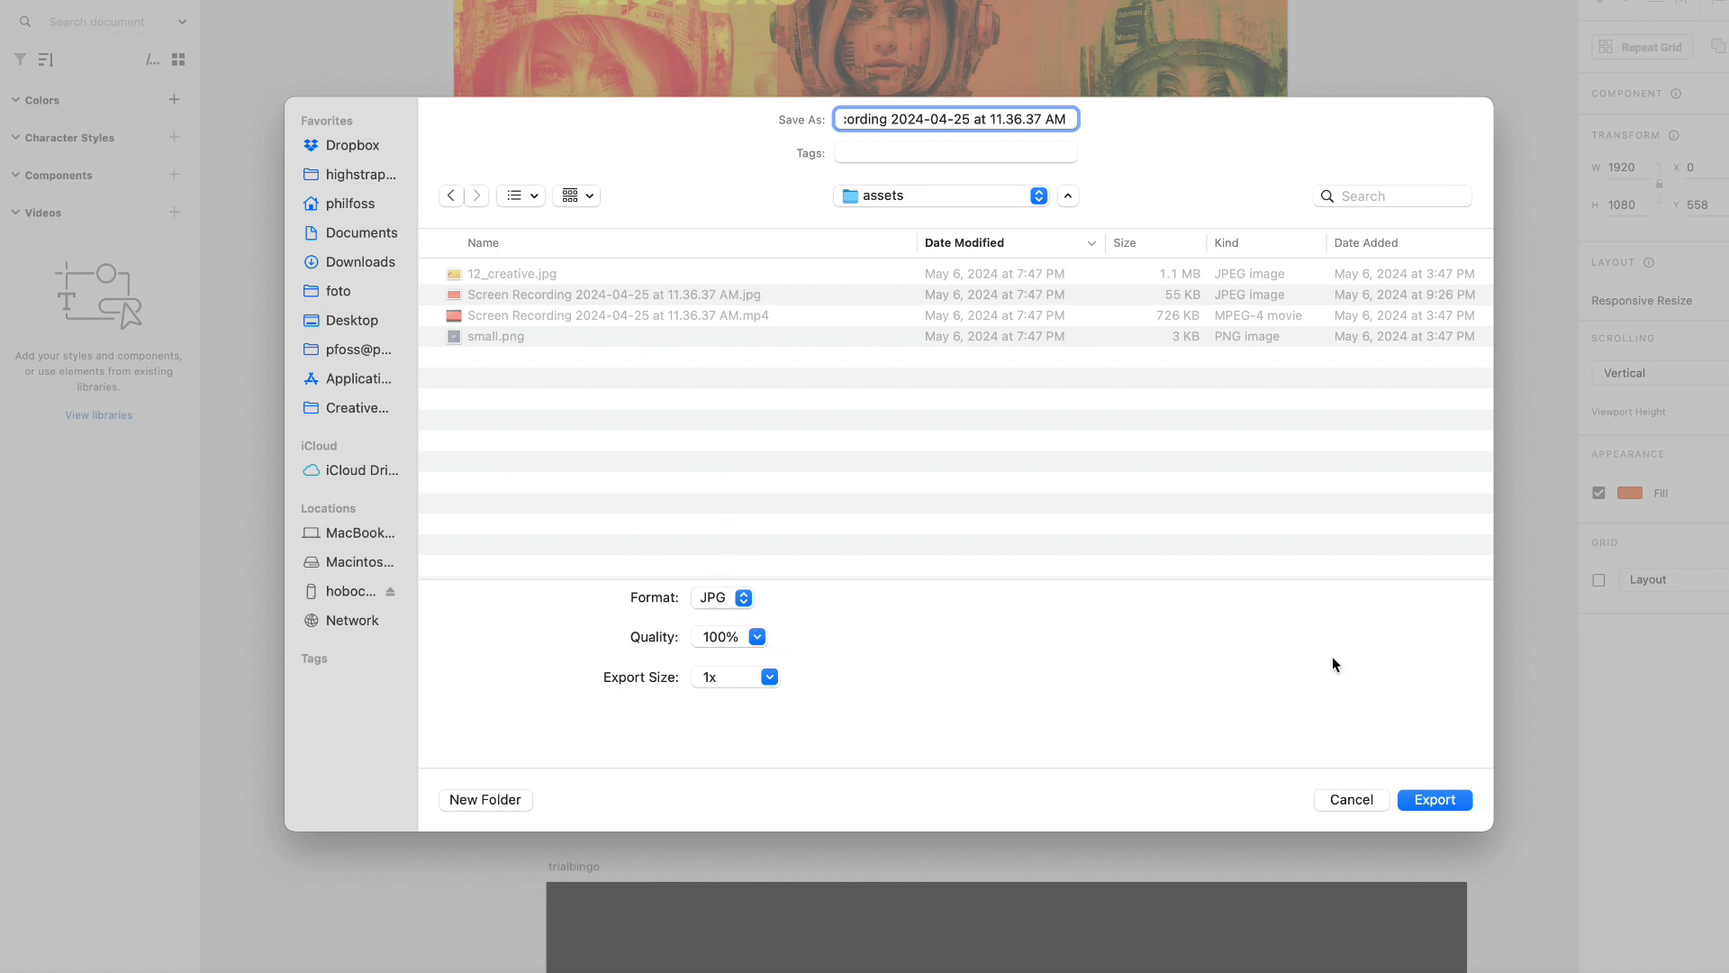
left_click(1439, 797)
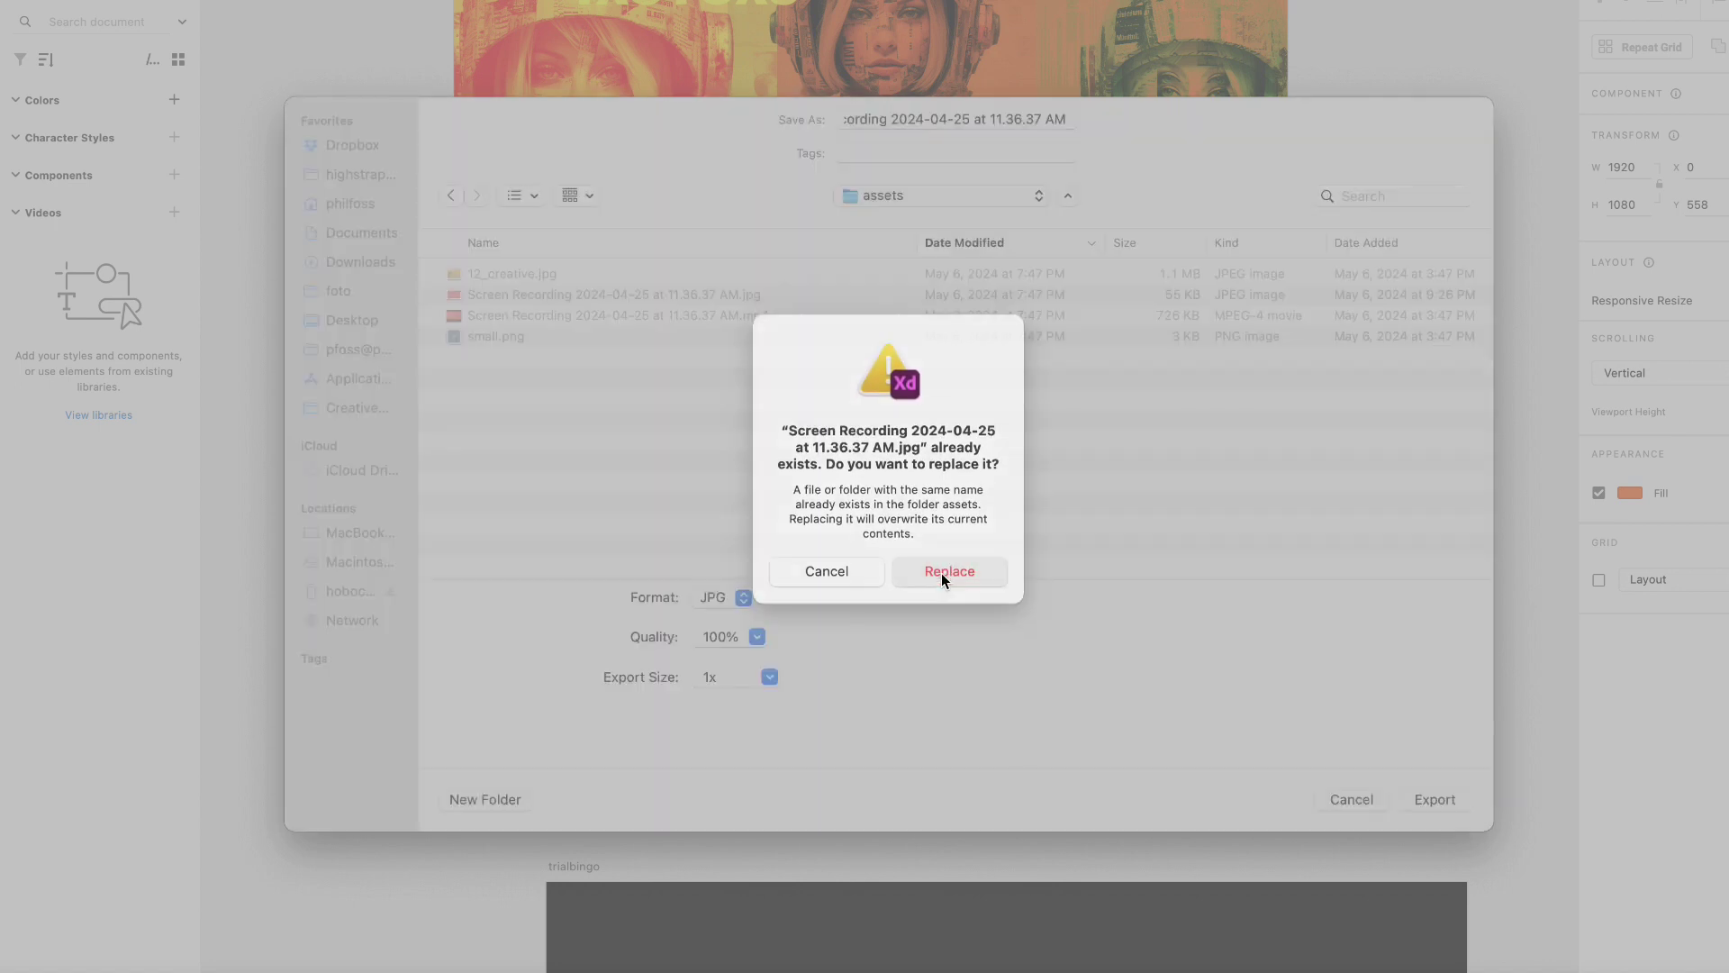
left_click(938, 576)
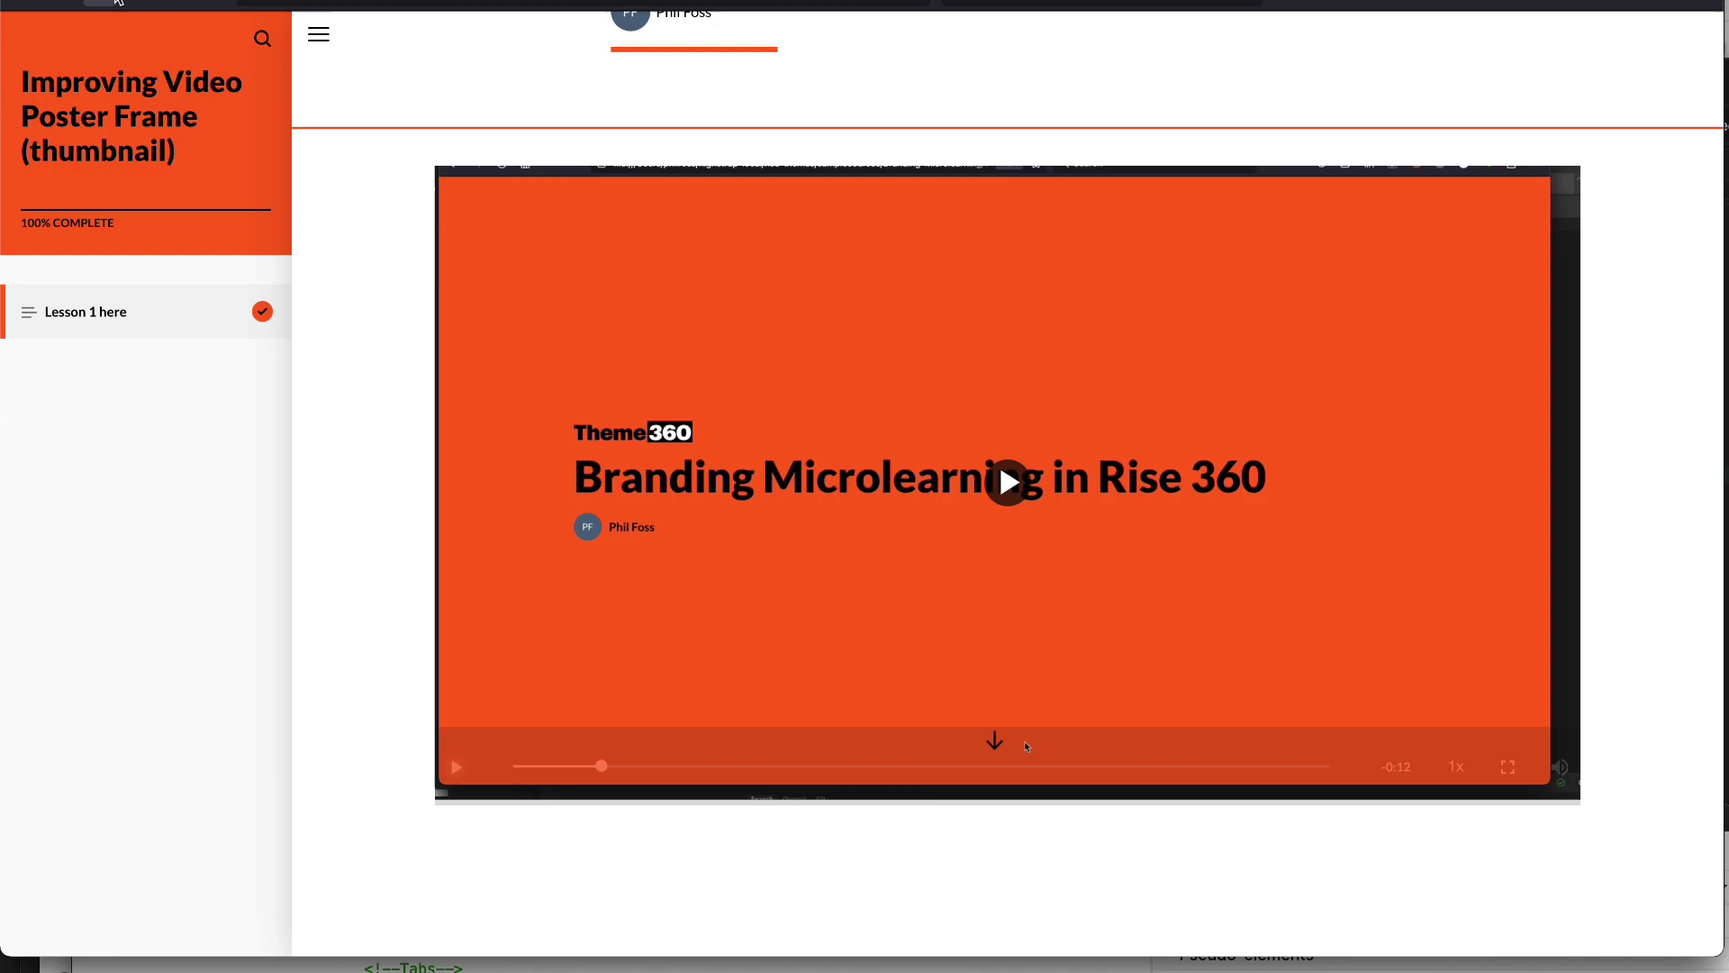
Reload the lesson, scroll to the video and restore the page to its previous zoom.
left_click(107, 1)
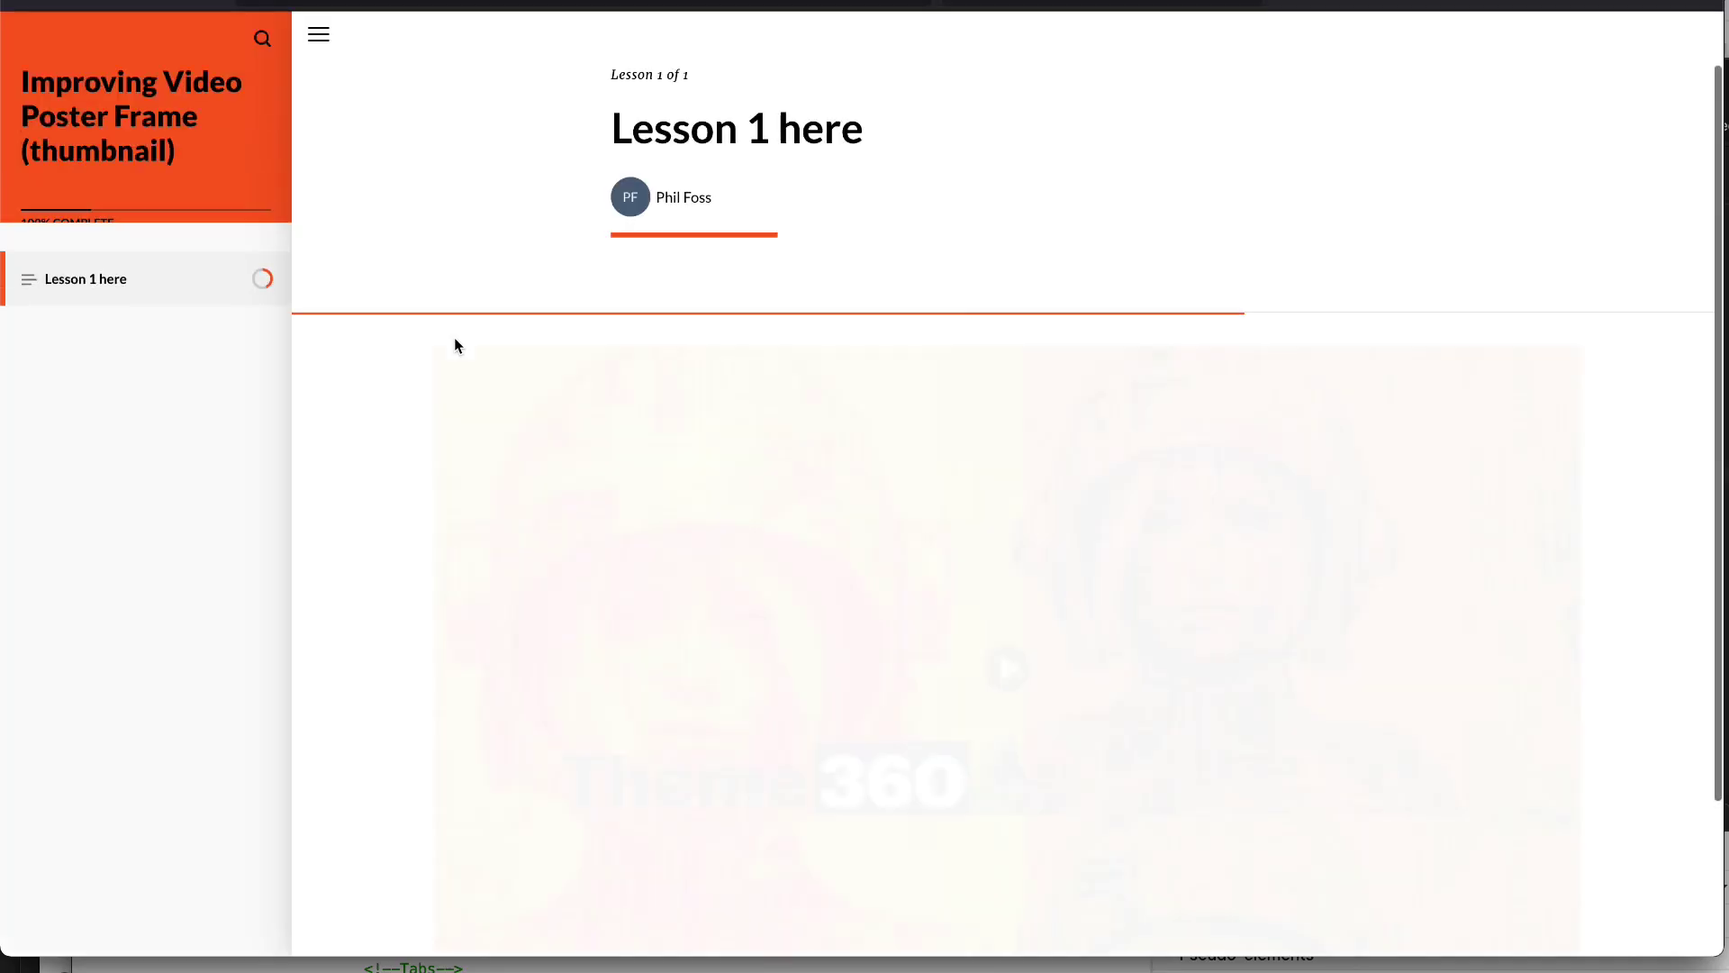
scroll(419, 429, "down", 3)
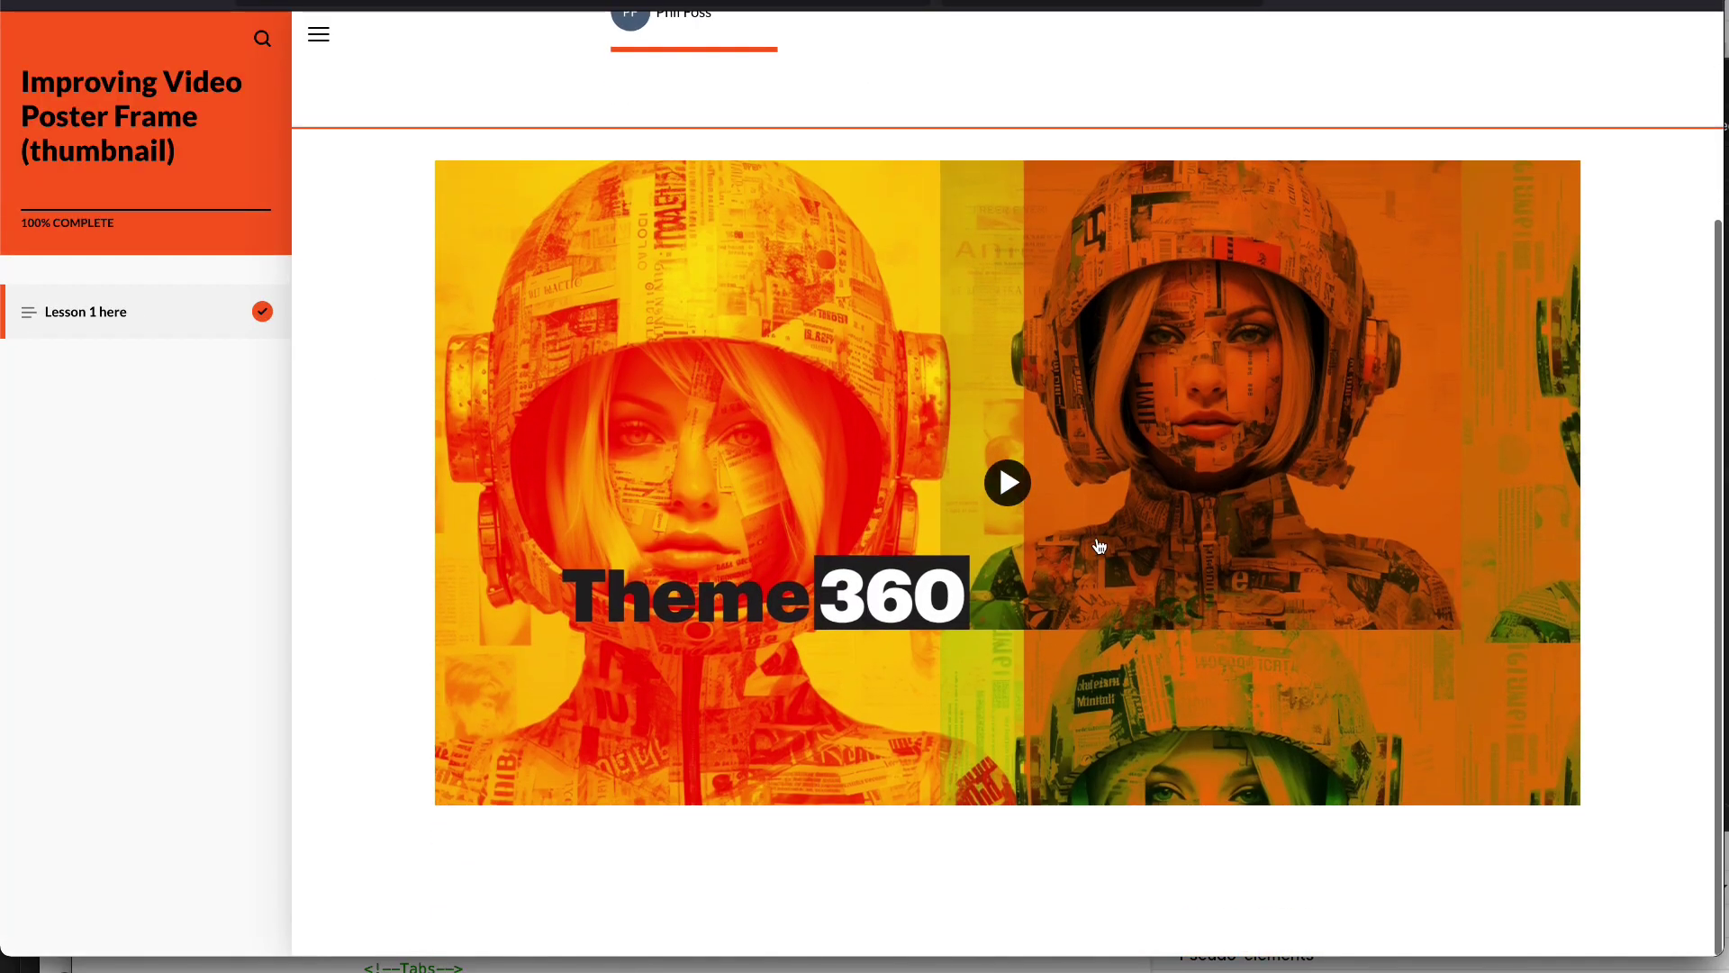
key("ctrl+plus")
key("ctrl+plus")
key("ctrl+minus")
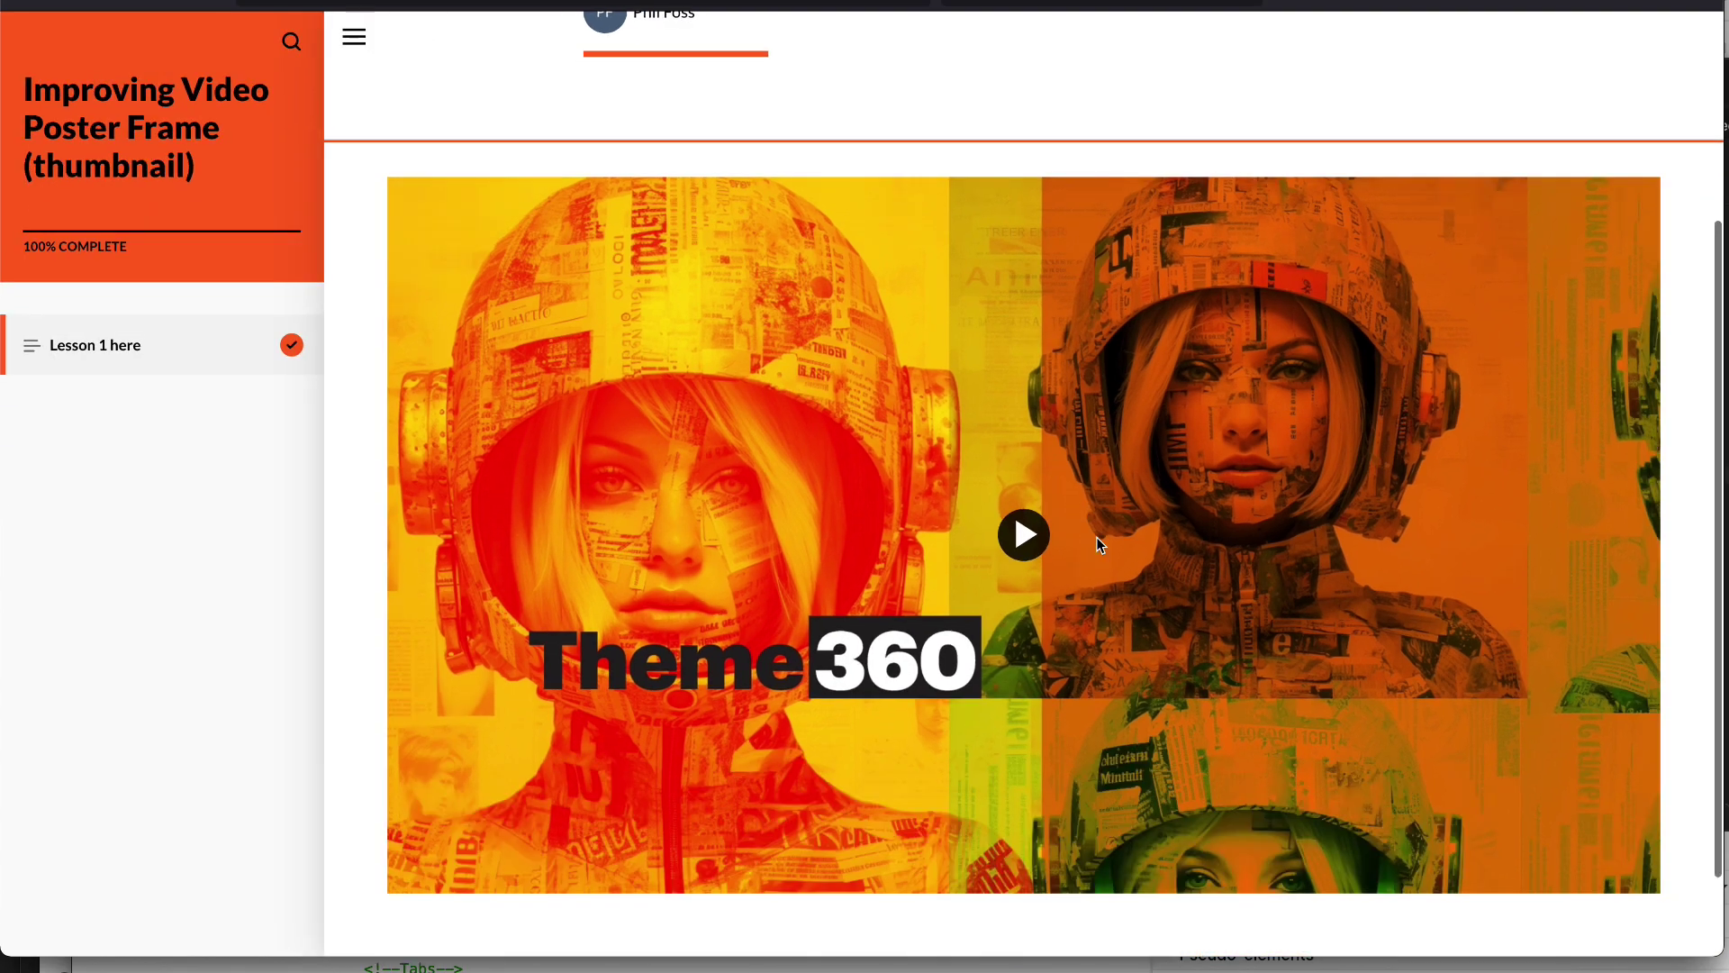
key("ctrl+minus")
key("ctrl+plus")
key("ctrl+minus")
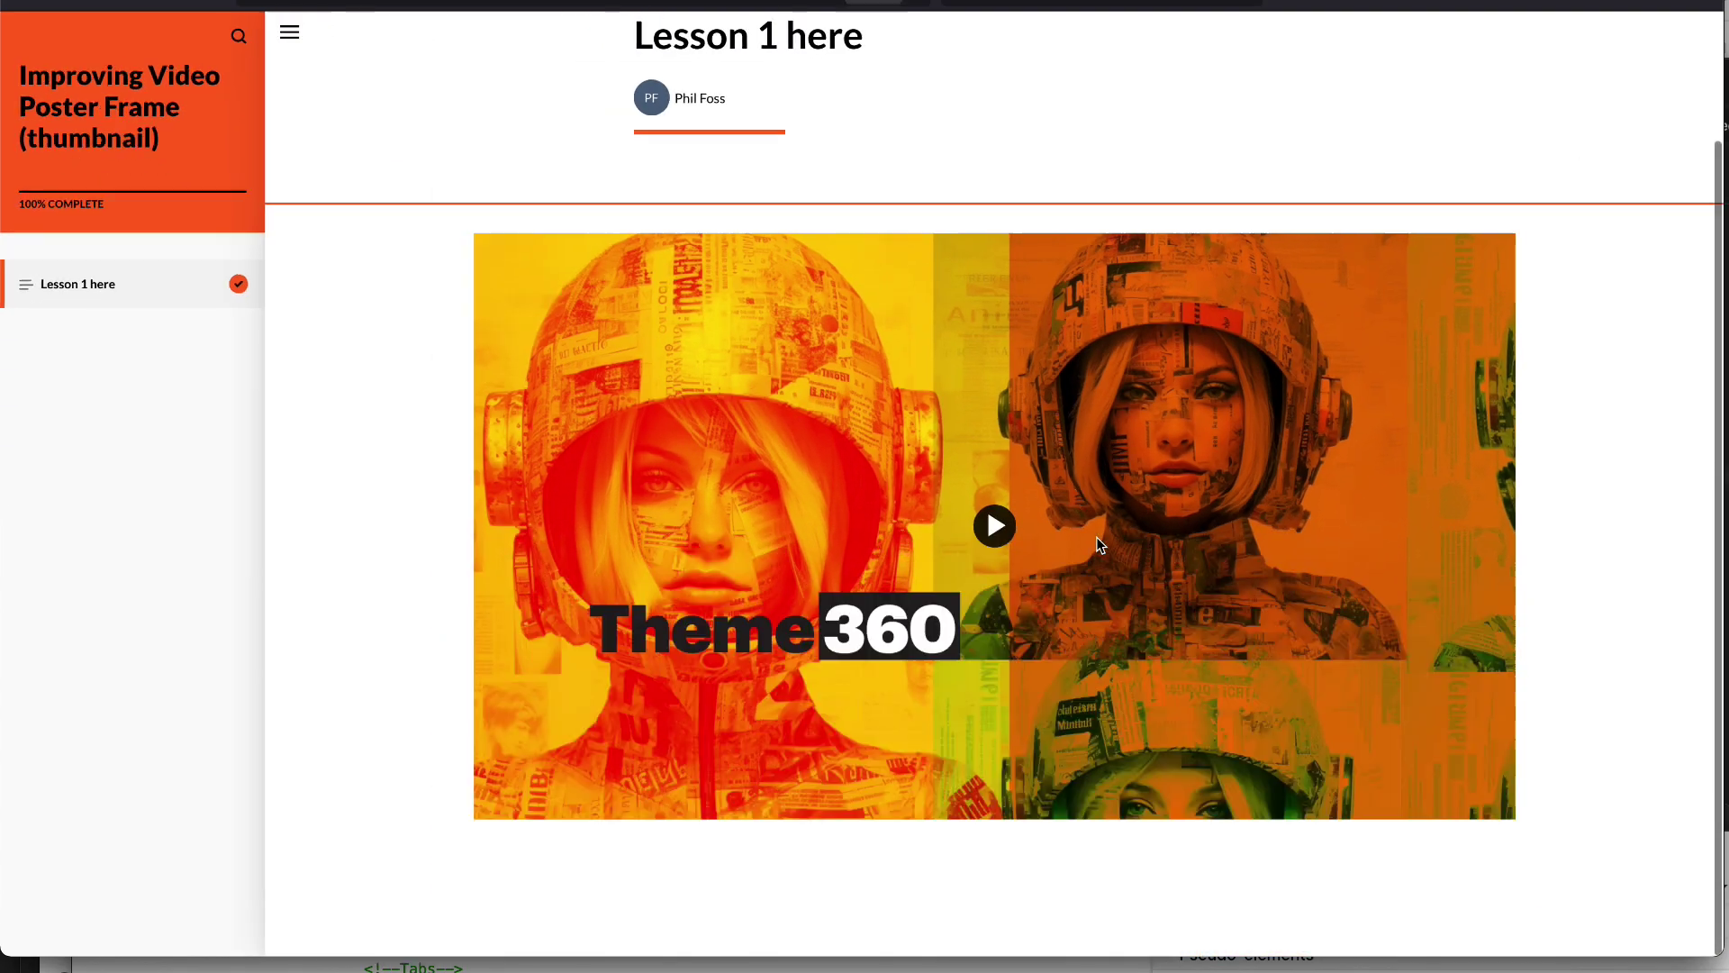
Toggle the Stylus styles off and back on, then briefly play and pause the lesson video.
left_click(1473, 4)
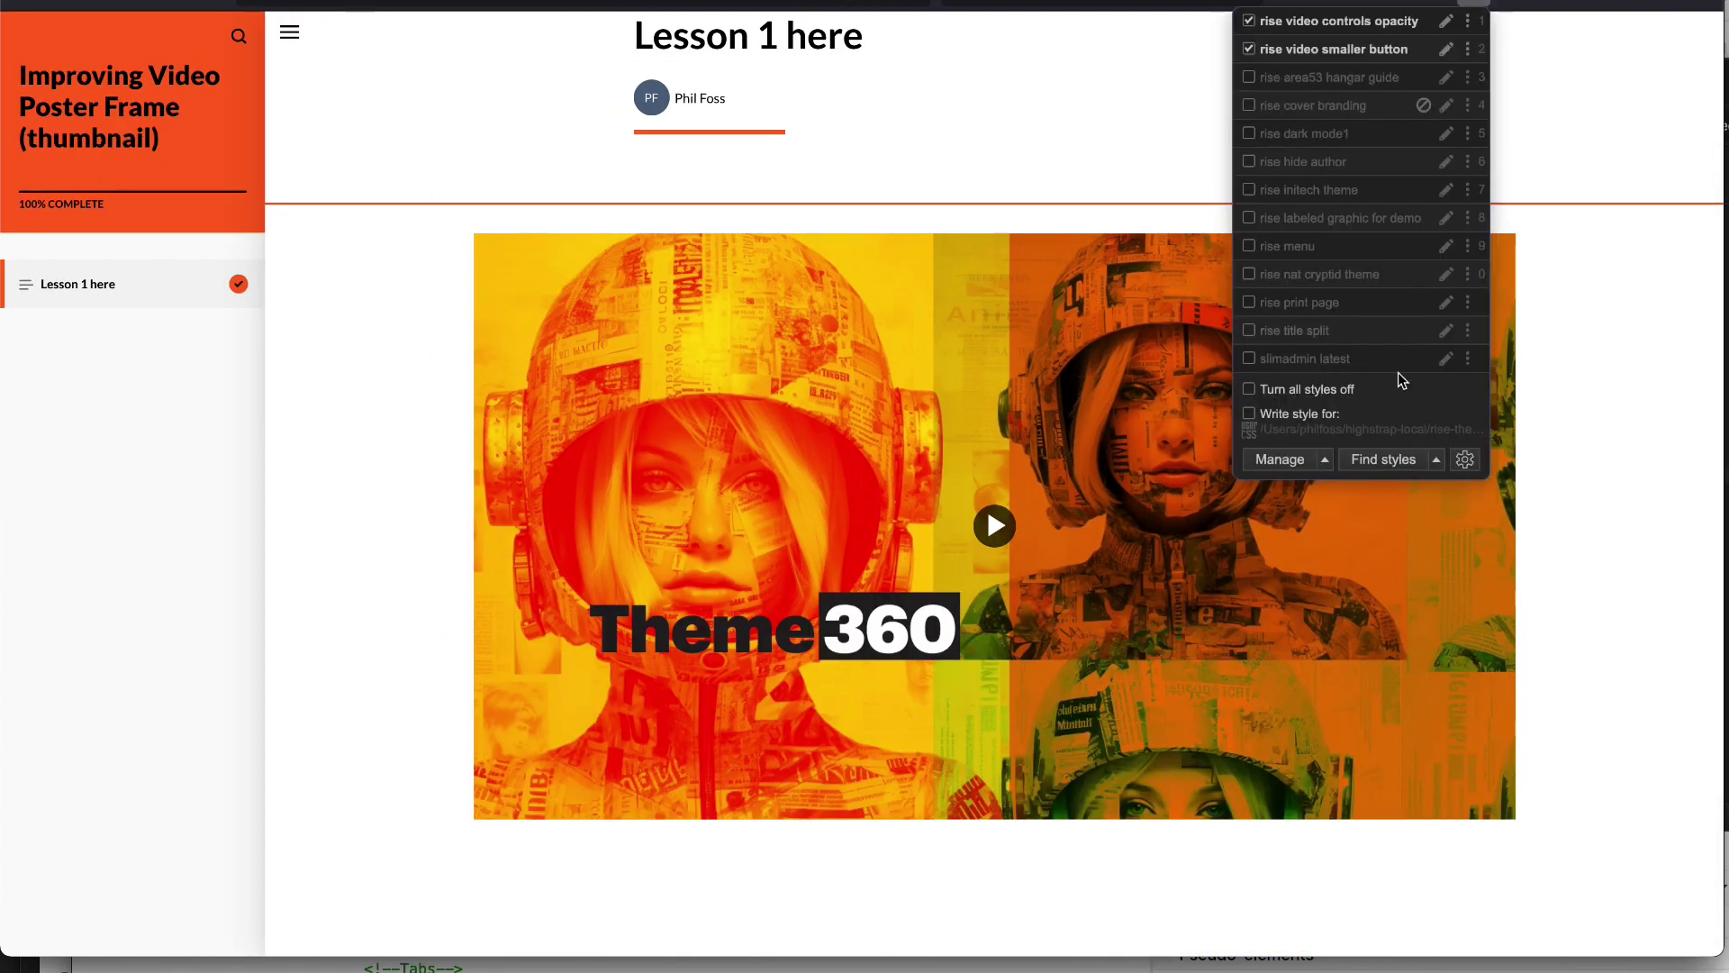
left_click(1328, 383)
left_click(1329, 383)
left_click(1026, 173)
left_click(995, 526)
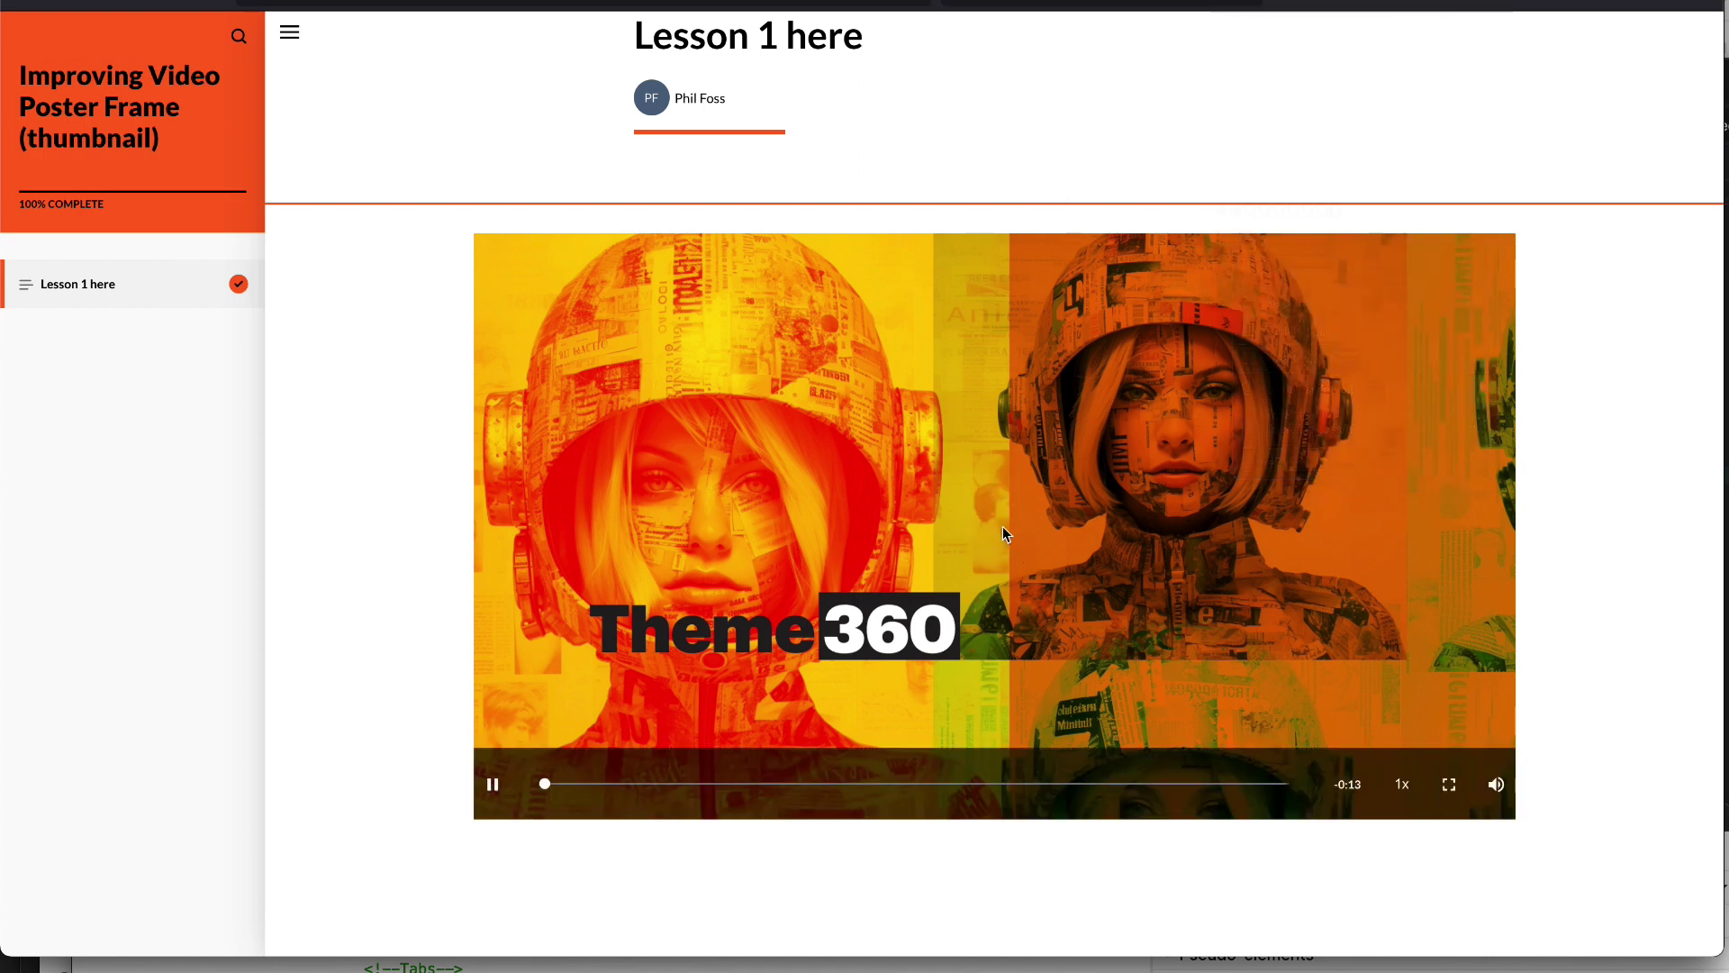
left_click(492, 783)
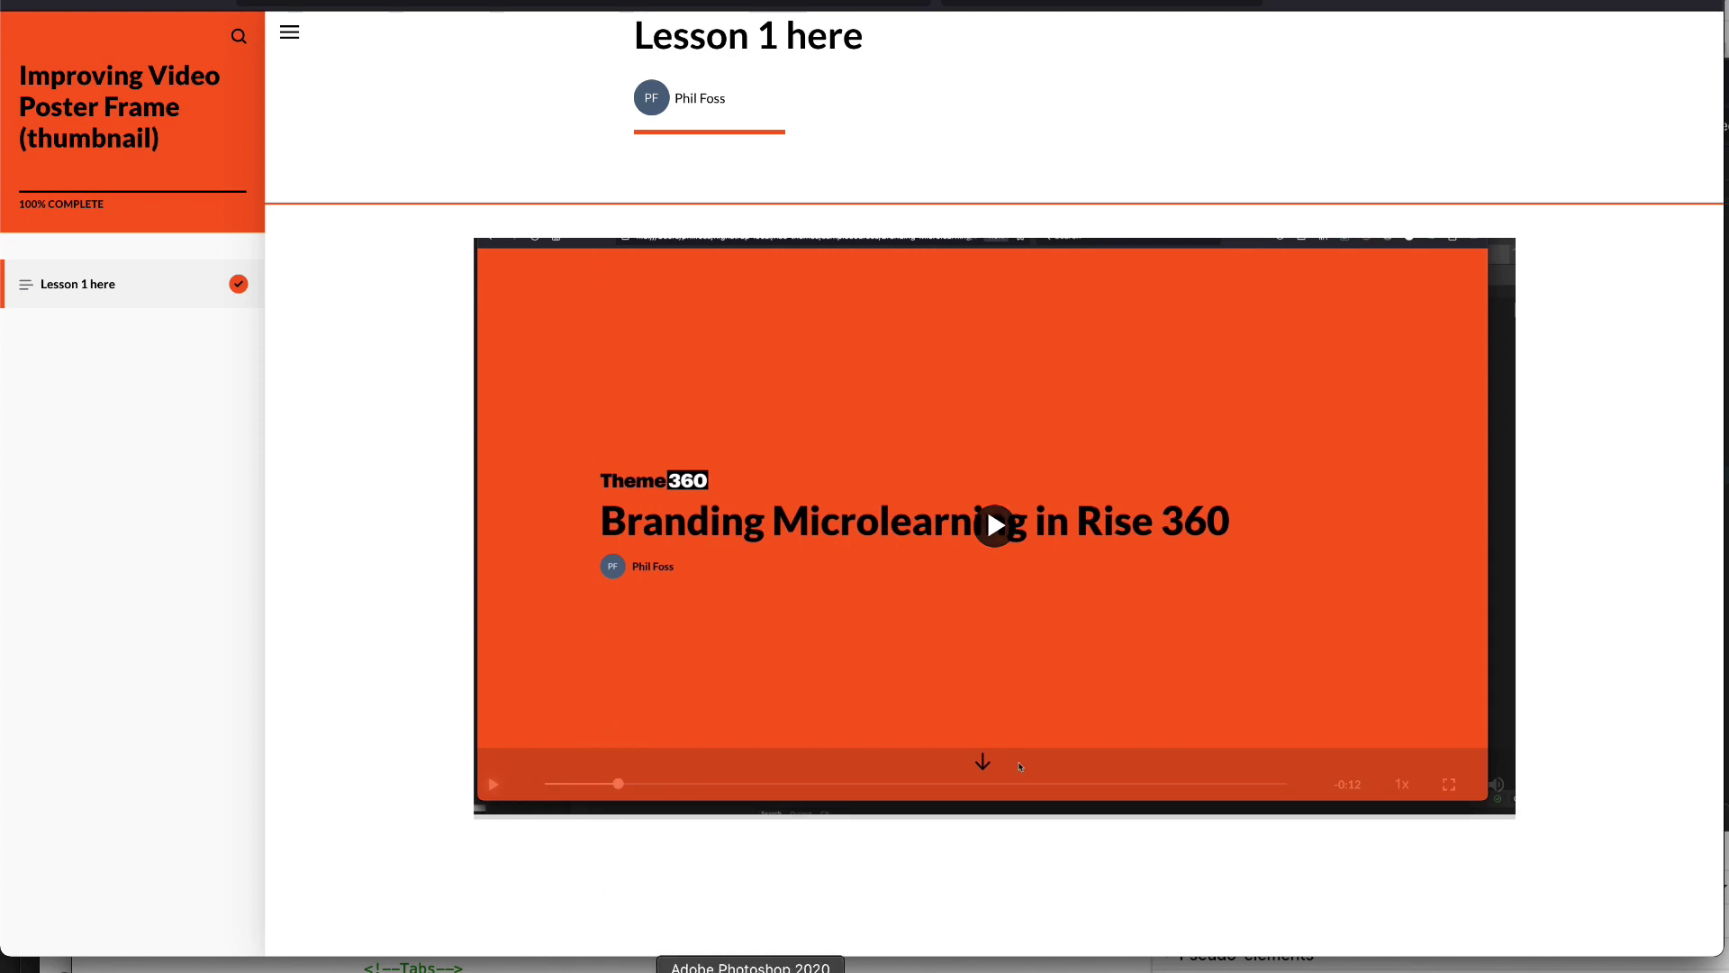
Close the screenshot document in Photoshop with Don't Save.
left_click(753, 965)
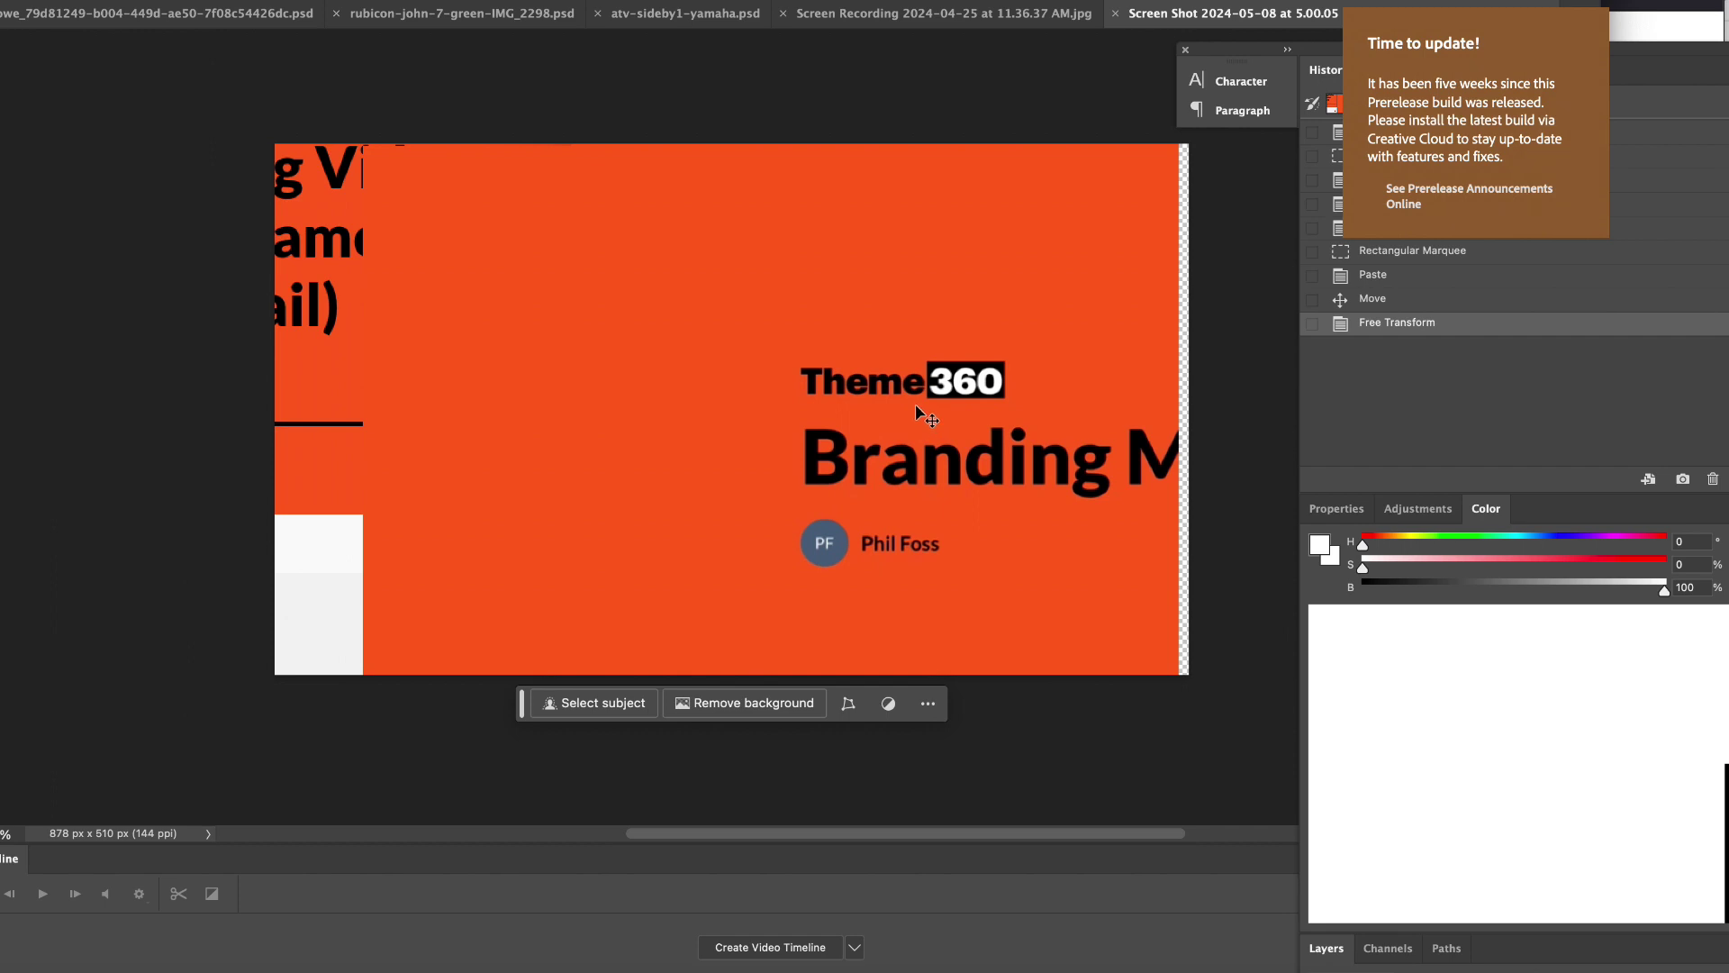
key("super+w")
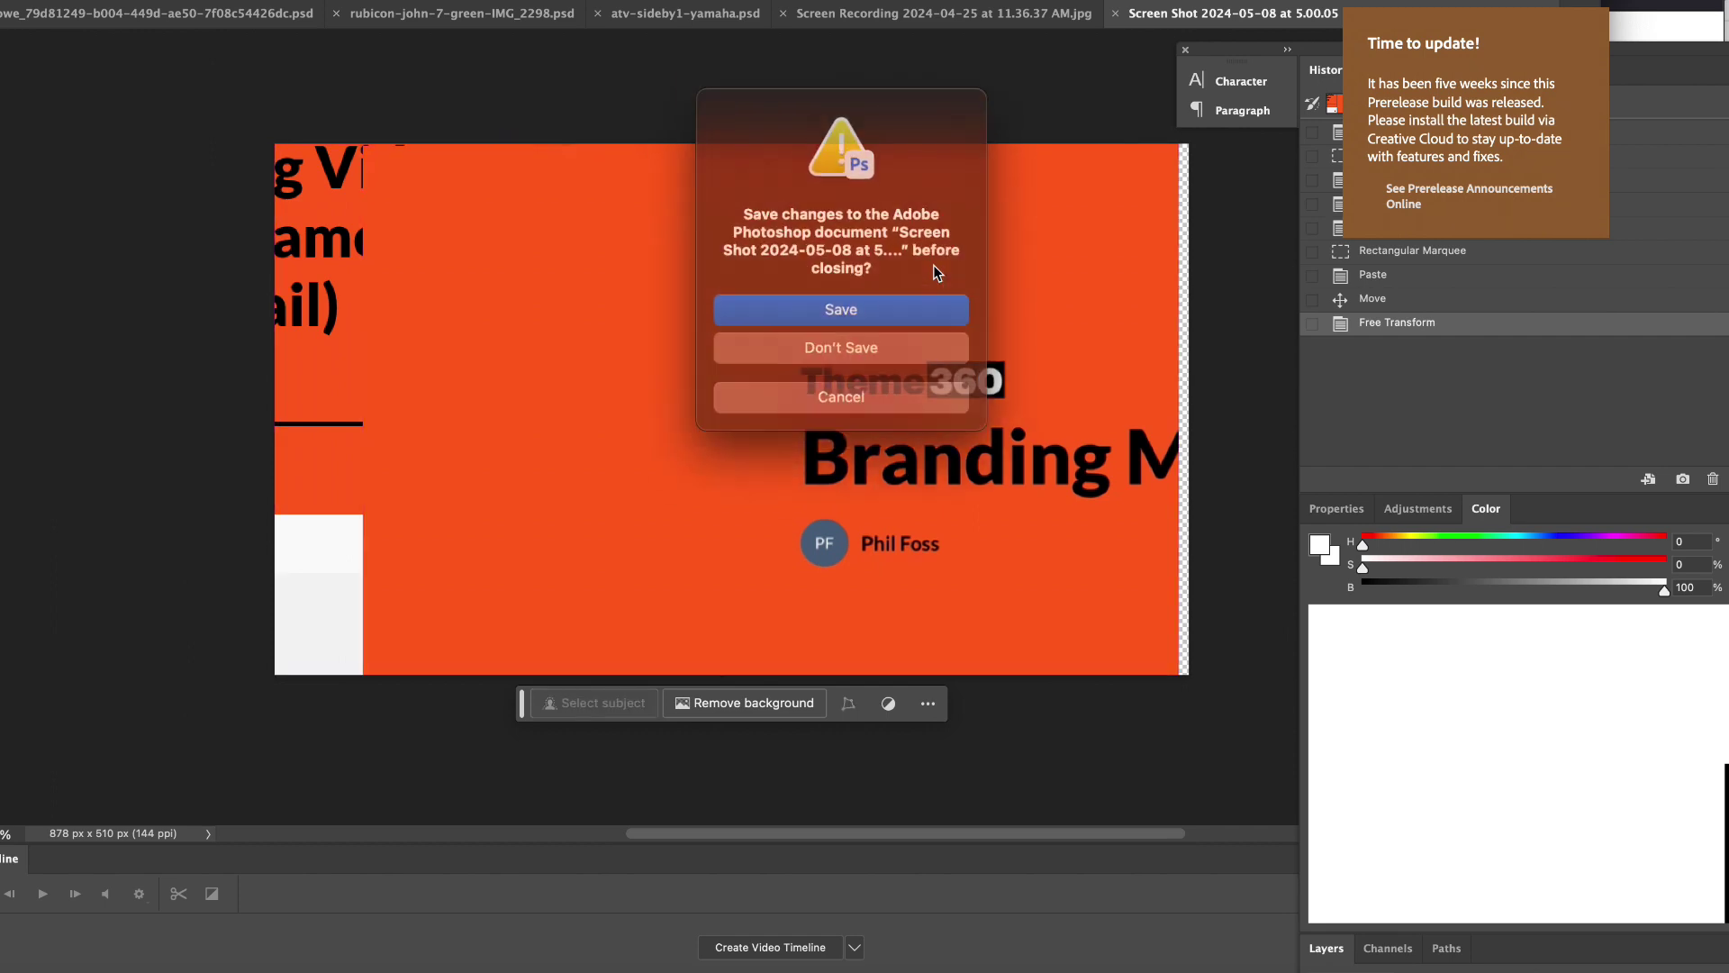
left_click(867, 348)
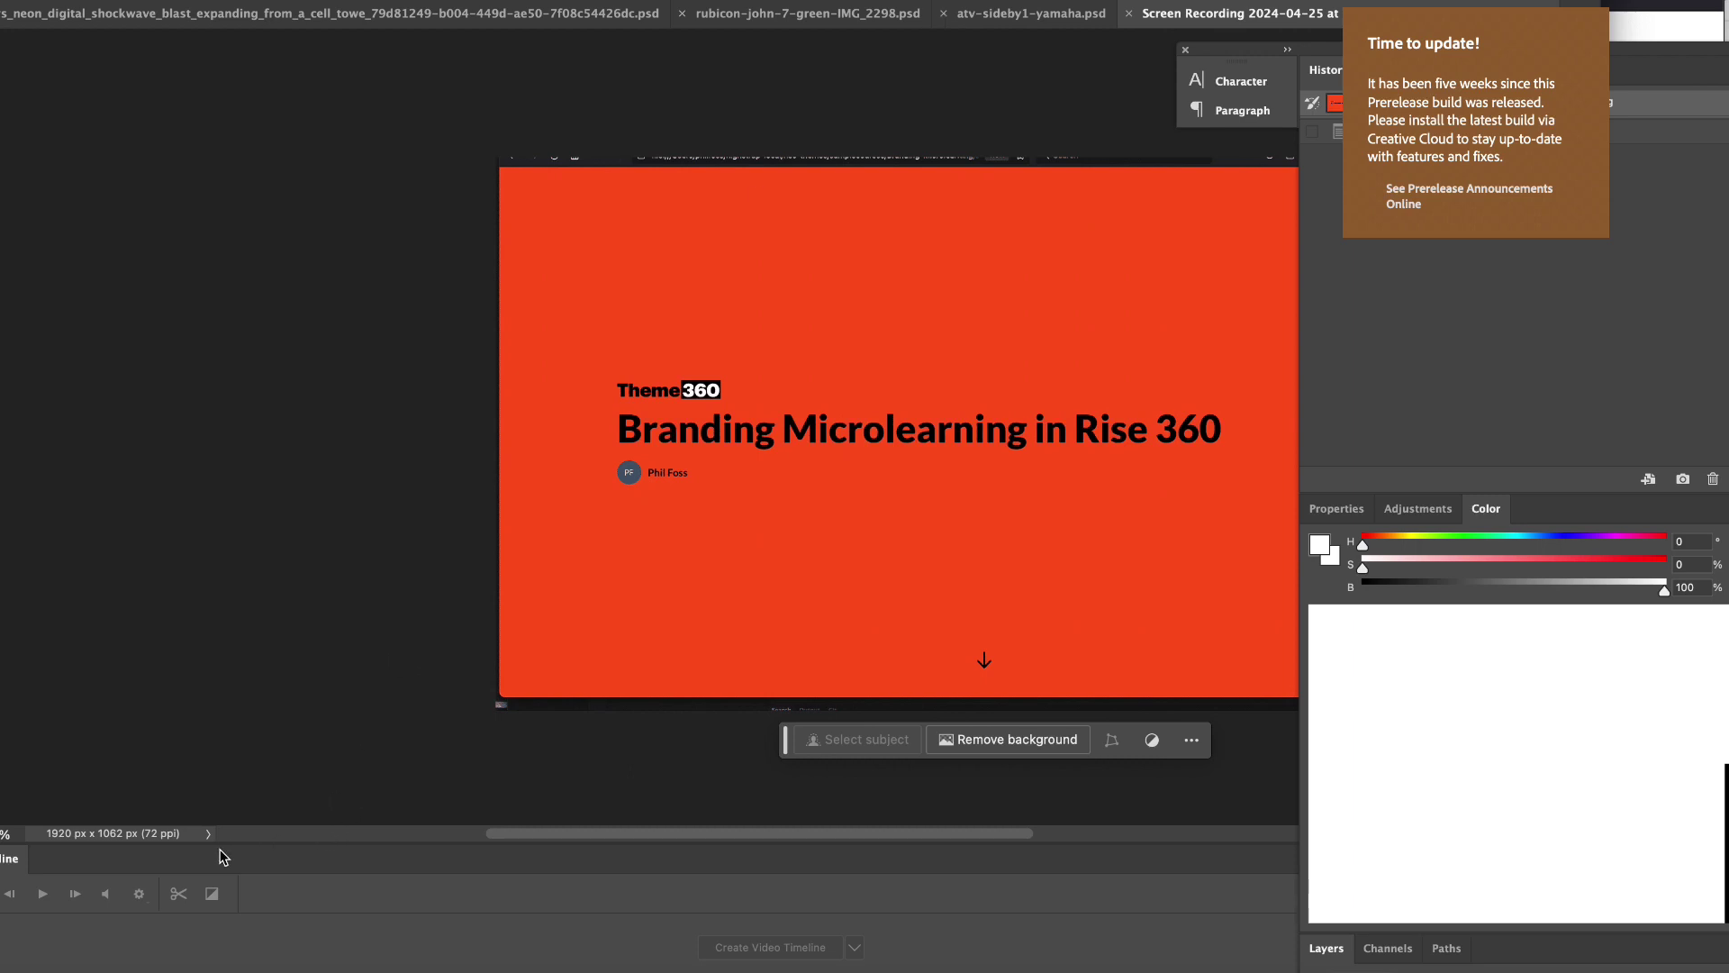
scroll(581, 601, "right", 3)
scroll(577, 594, "right", 3)
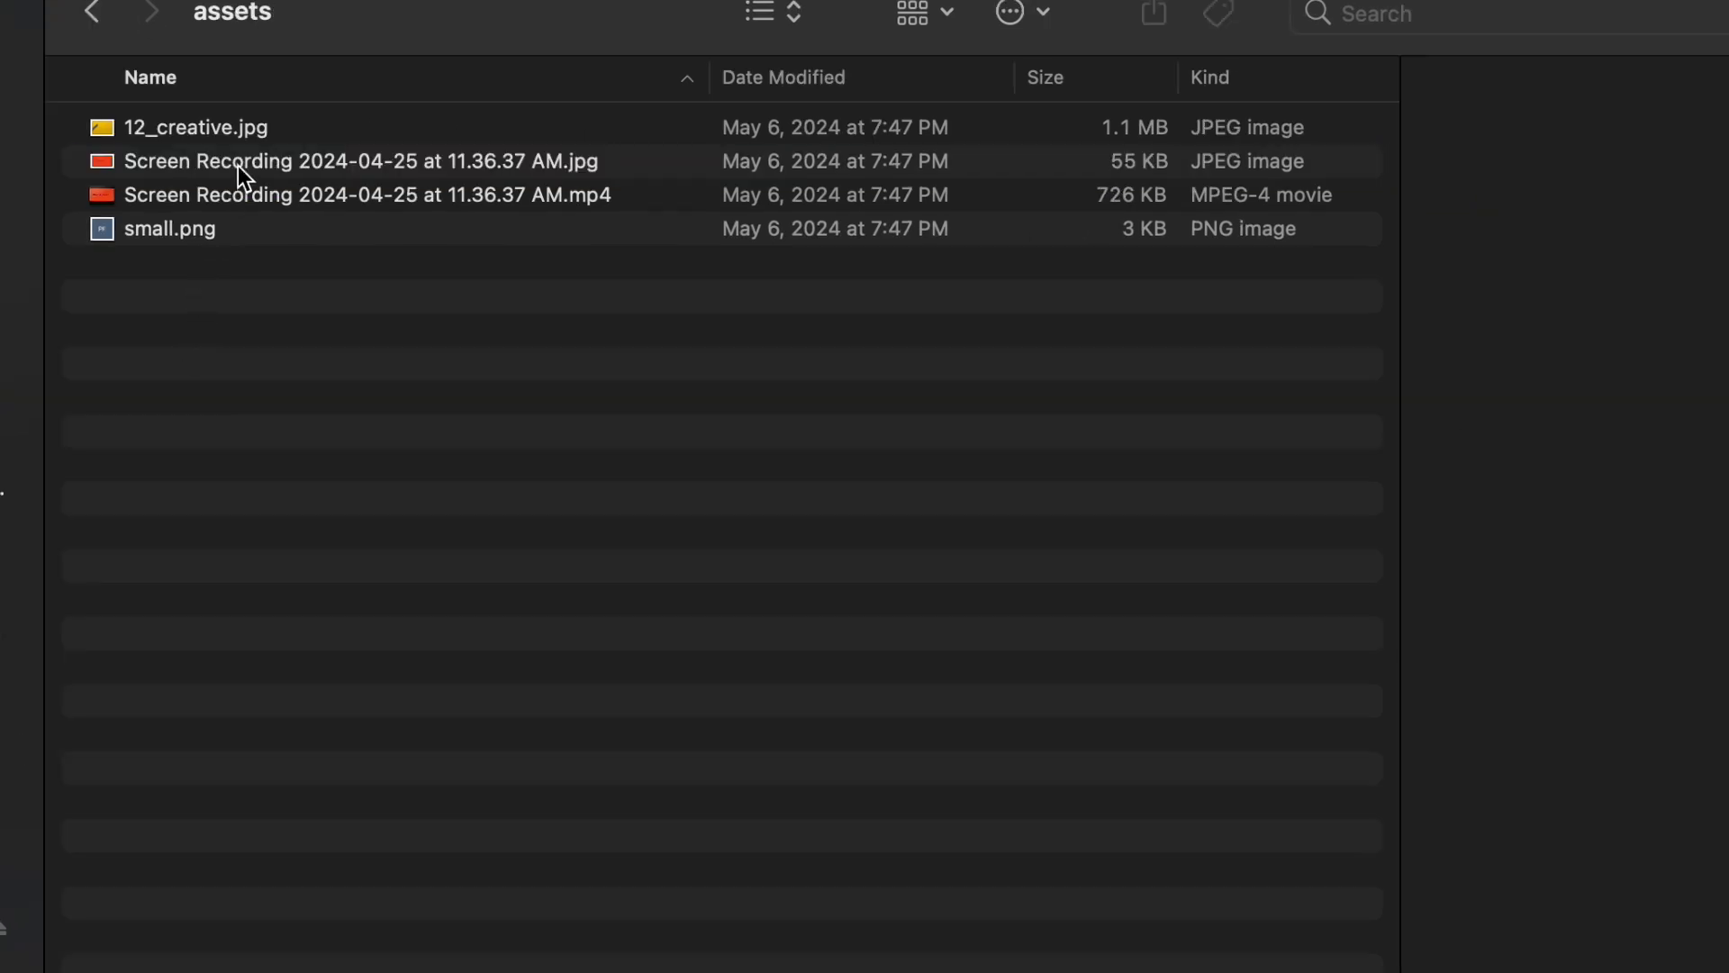
Select Screen Recording 2024-04-25 at 11.36.37 AM.jpg in assets and open it with Cmd+O.
left_click(238, 166)
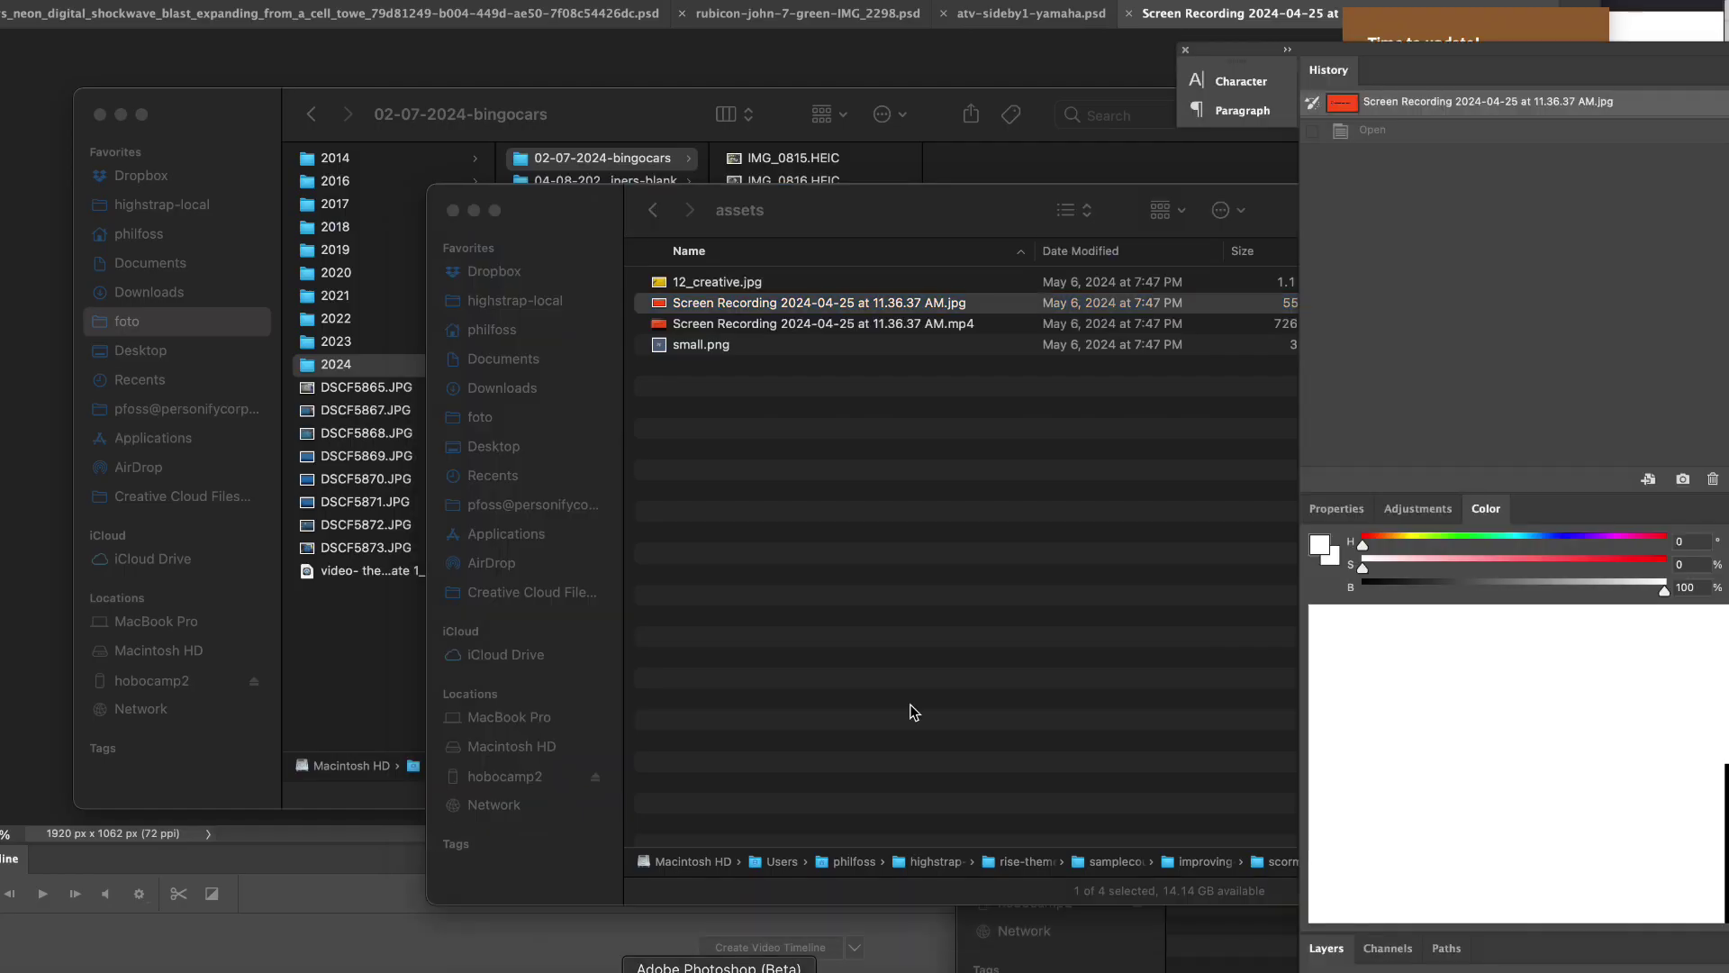
key("super+o")
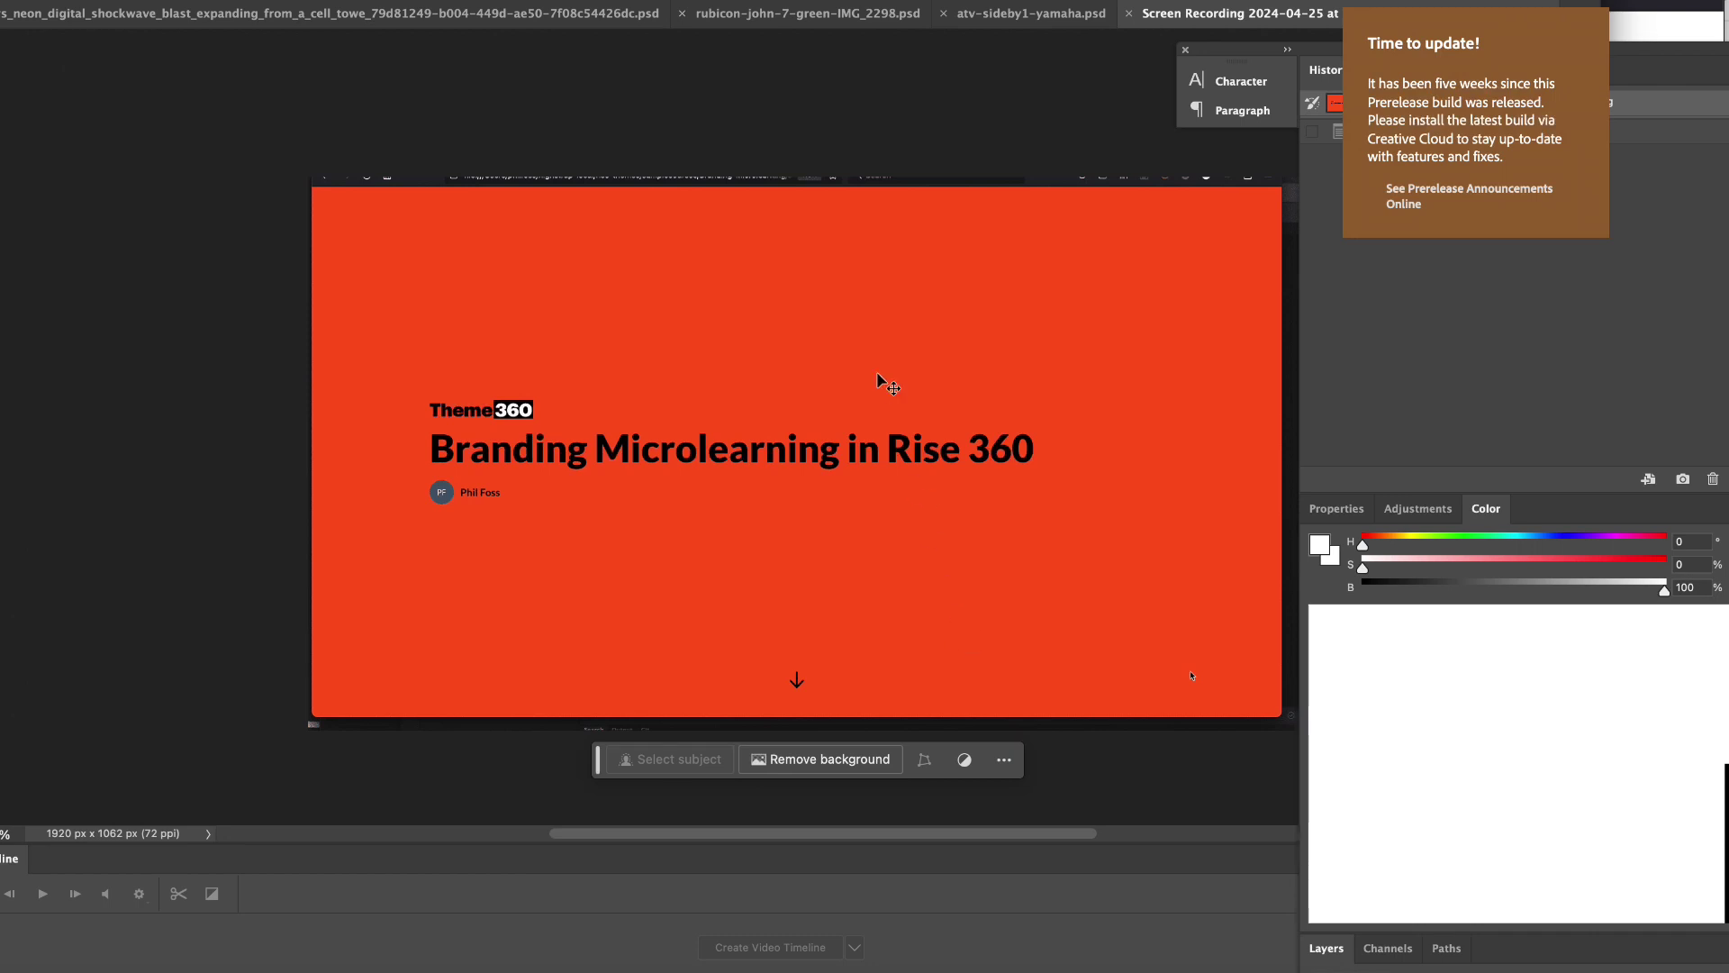
Zoom three levels into the 'Microlearning' lettering and check Image > Mode, which shows Indexed Color.
key("super+equal")
key("super+equal")
key("super+equal")
key("super+equal")
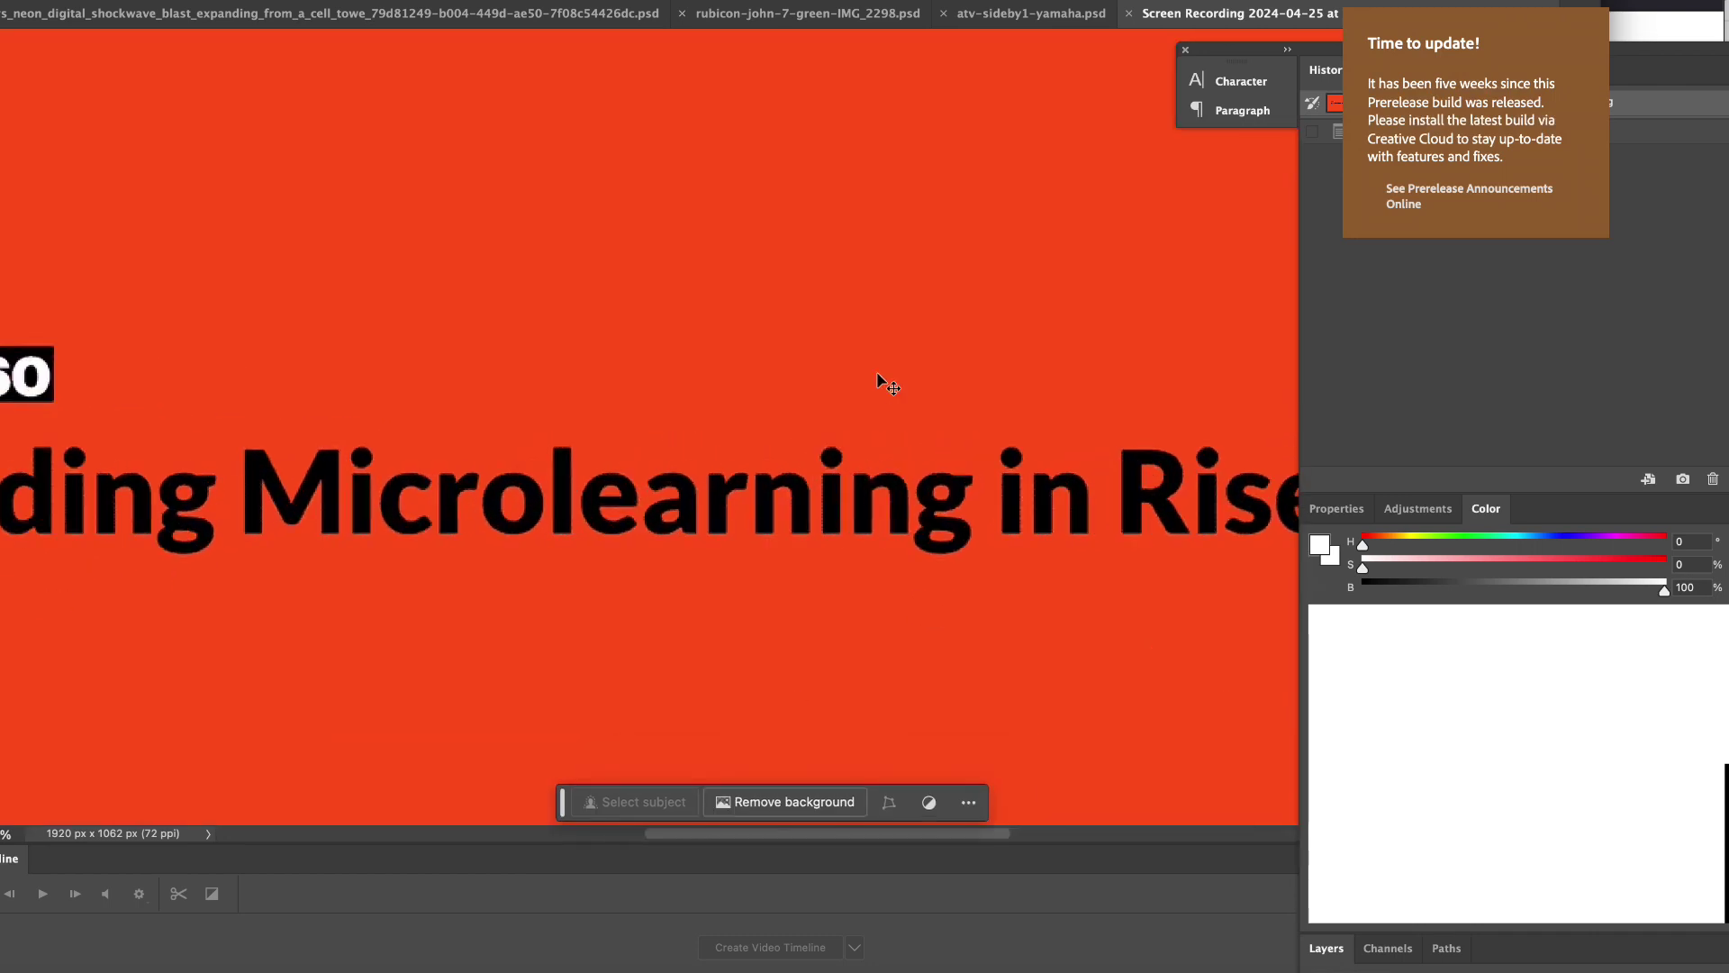
key("super+equal")
key("super+equal")
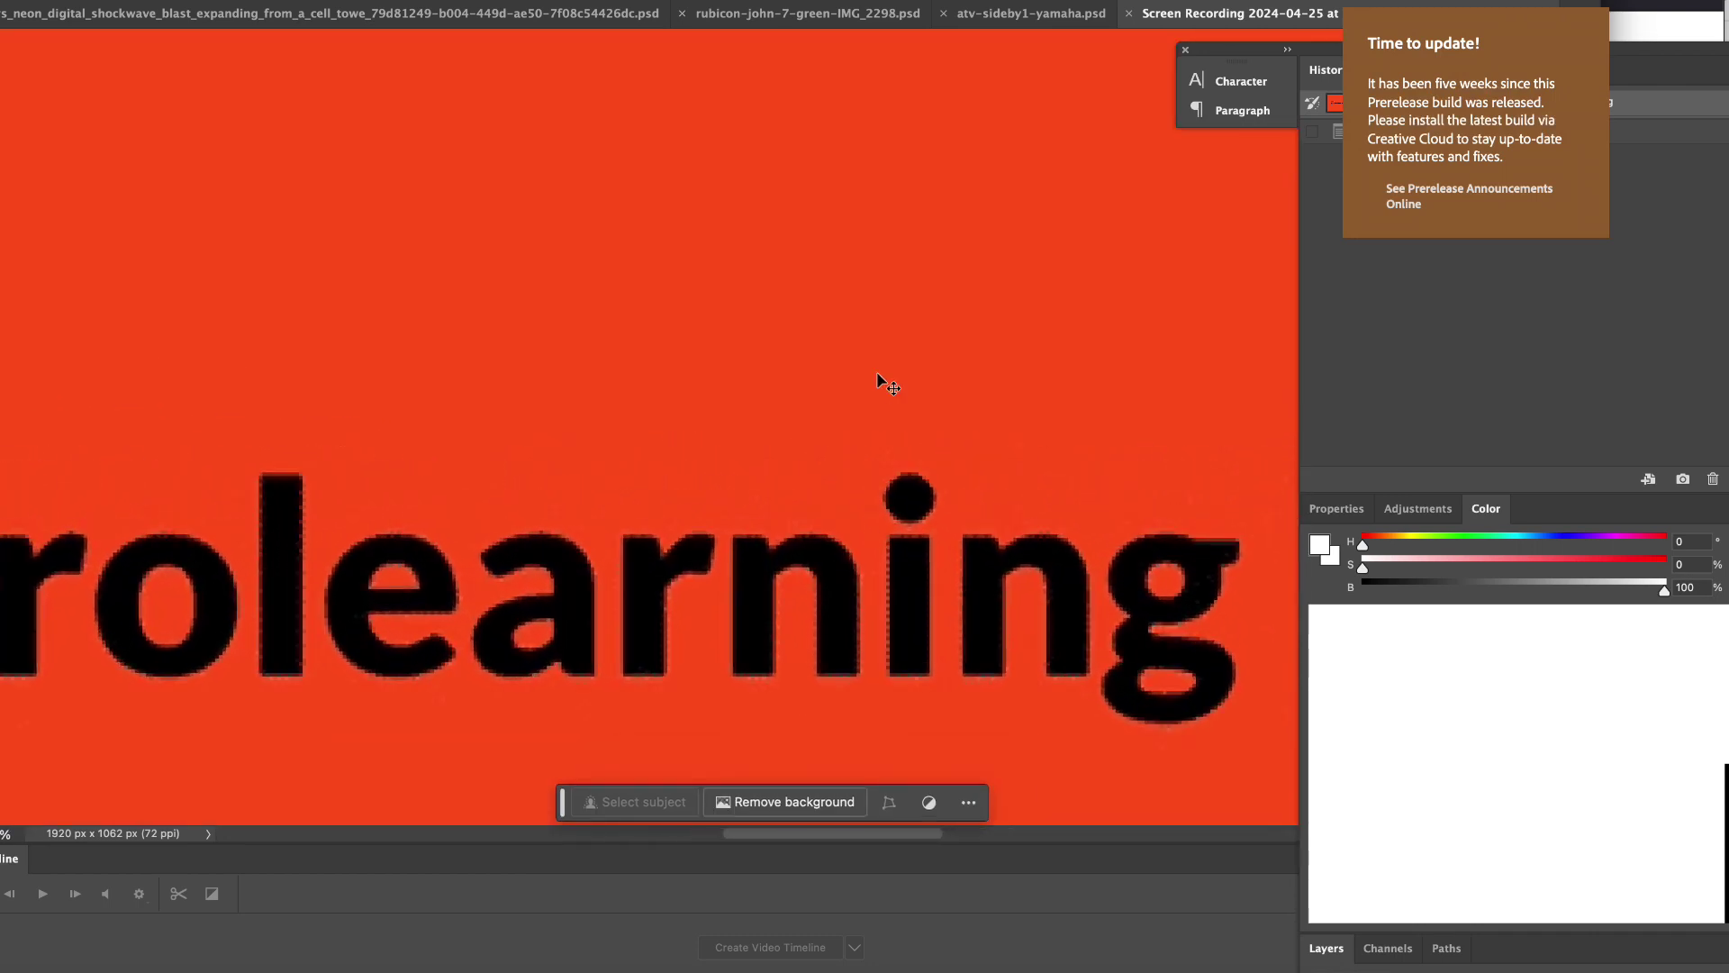
key("super+equal")
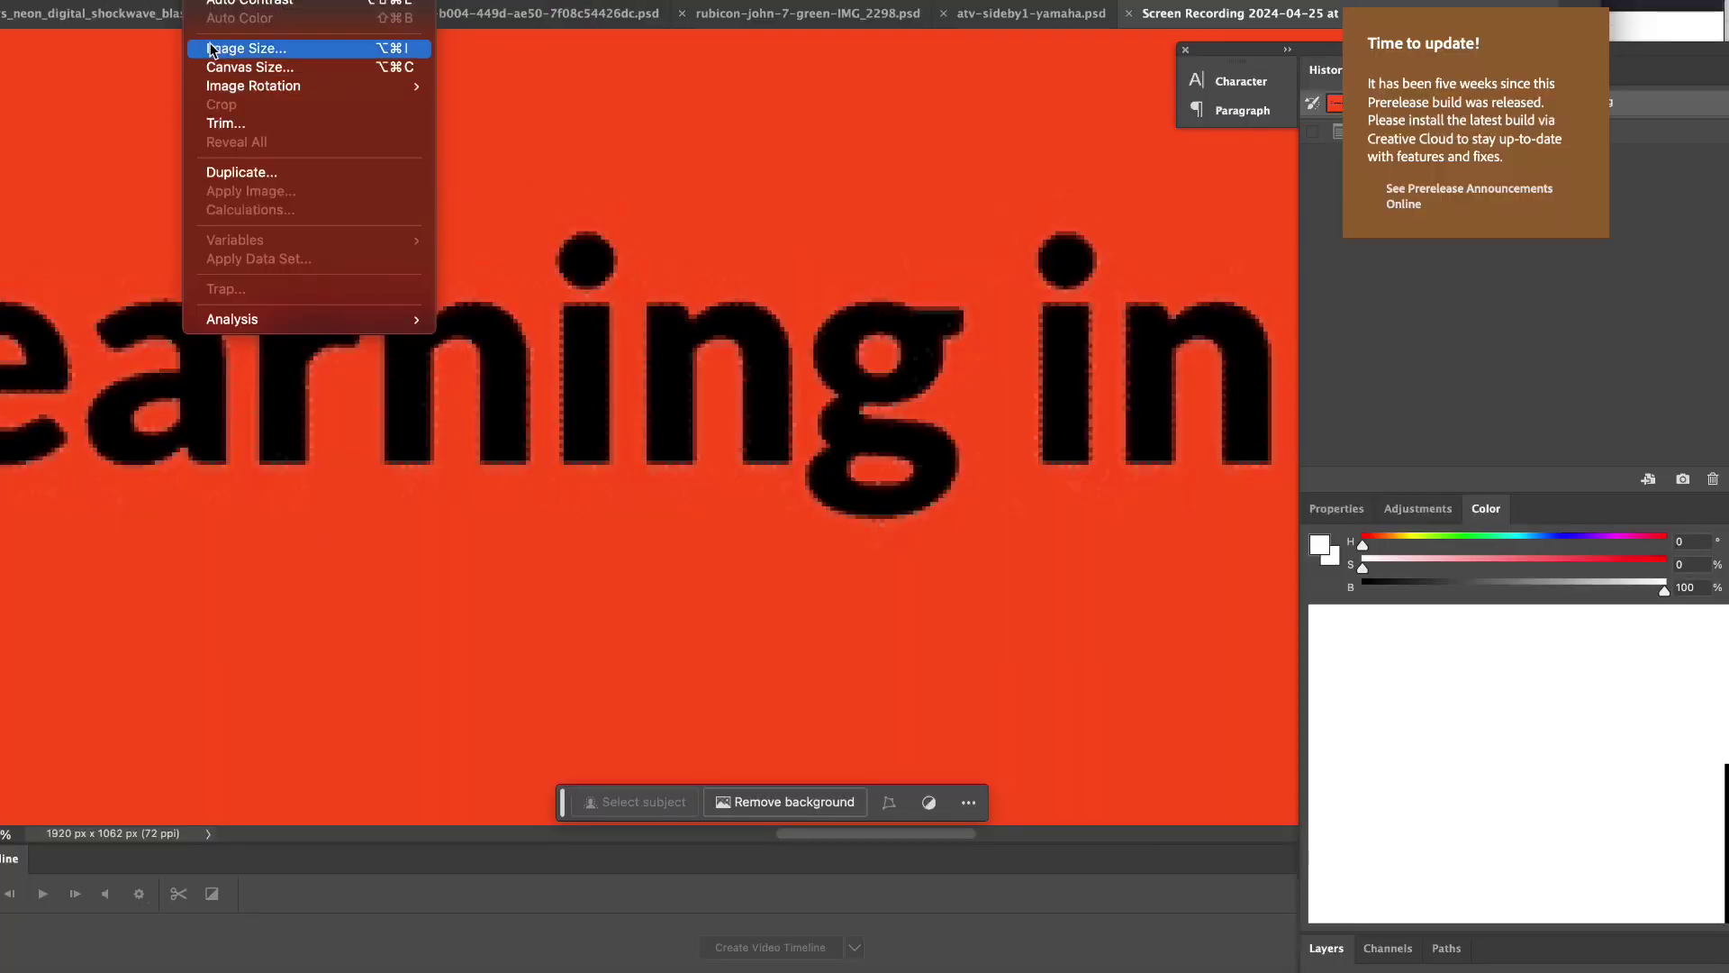
left_click(651, 360)
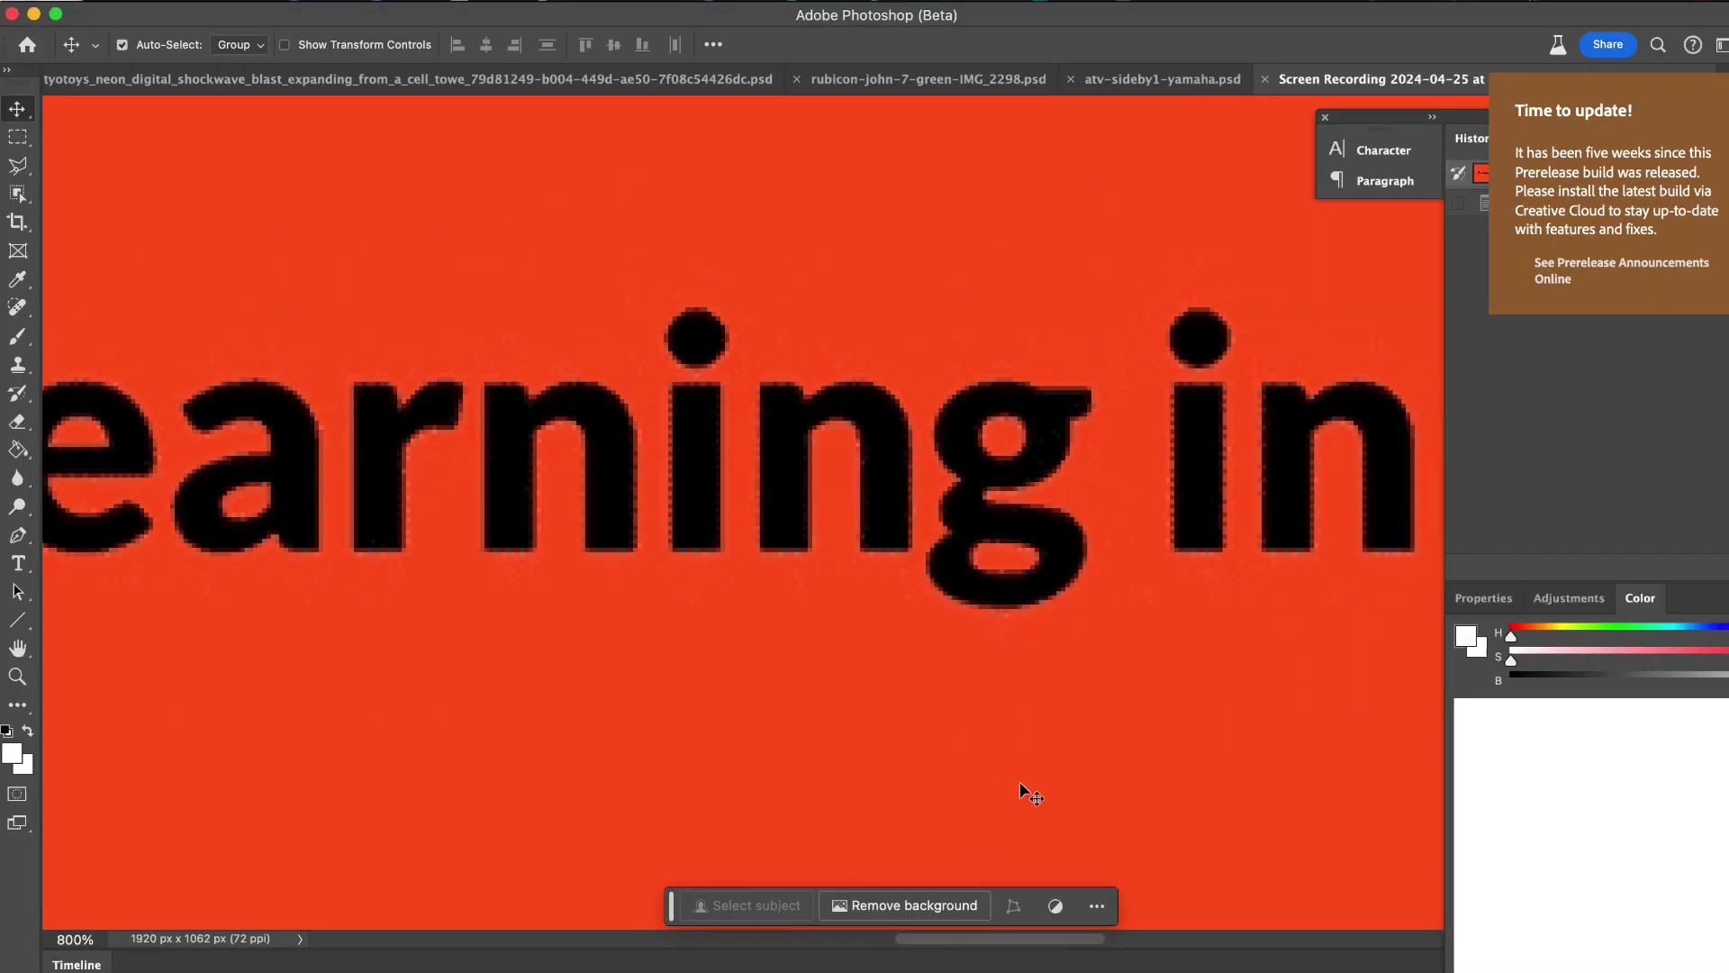
key("super+minus")
key("super+equal")
scroll(1019, 781, "up", 3)
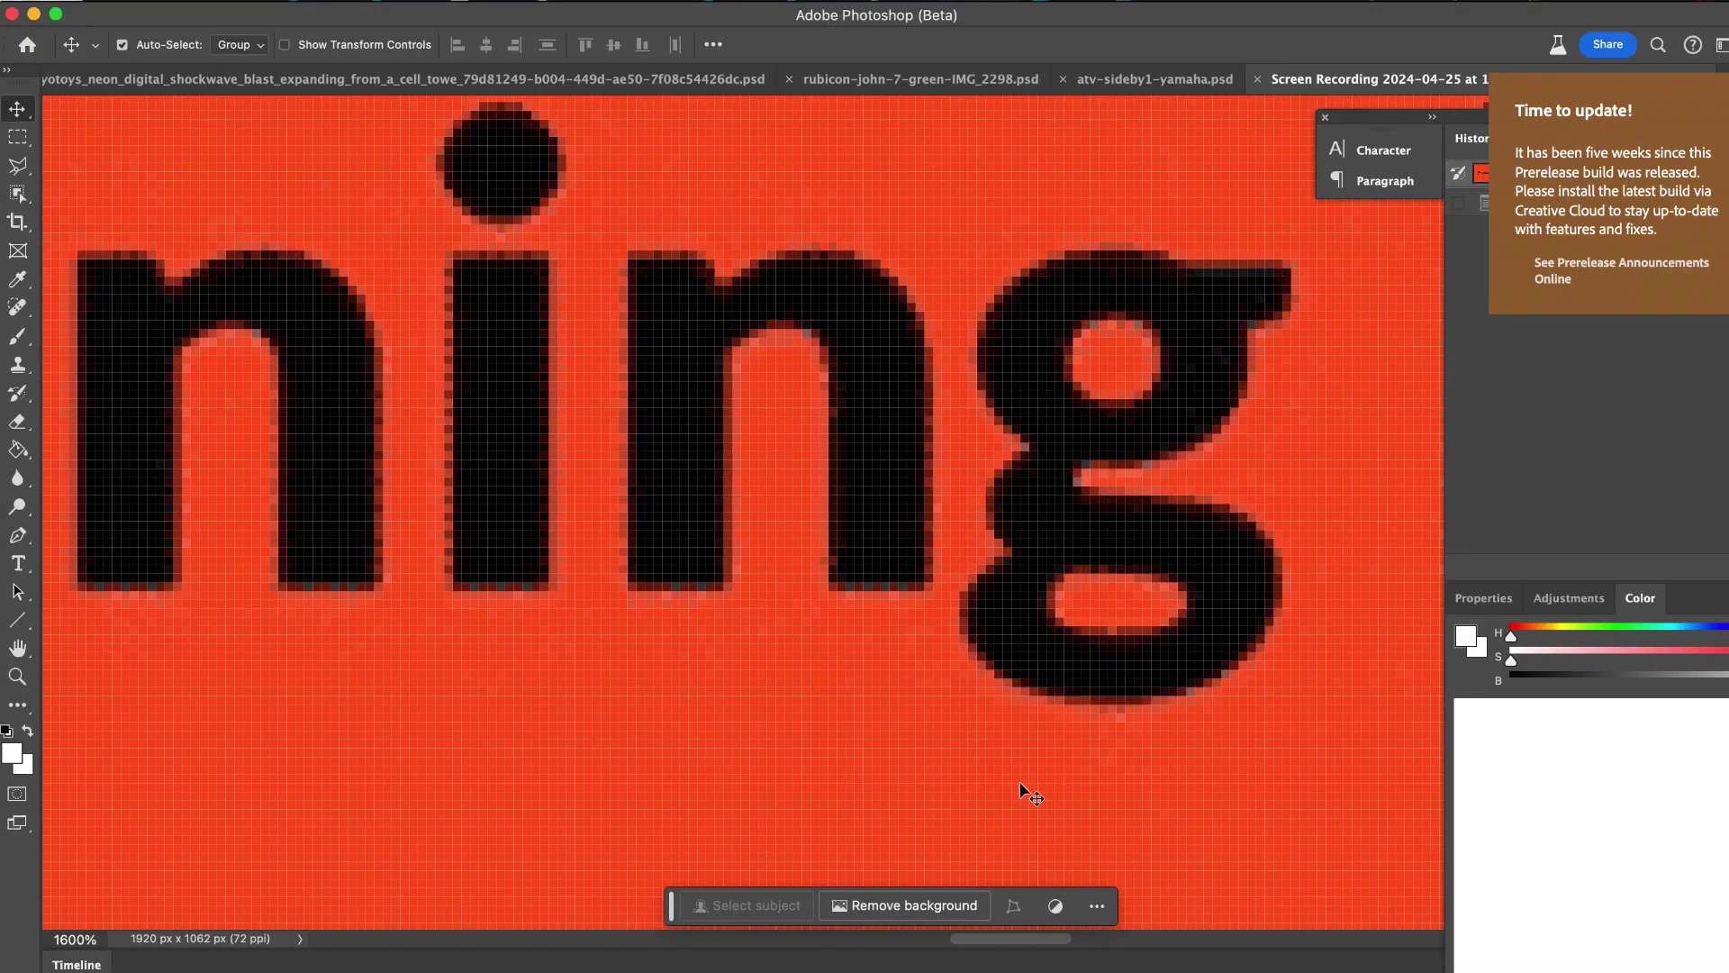
scroll(1019, 780, "down", 3)
scroll(1020, 781, "up", 2)
scroll(1019, 780, "down", 4)
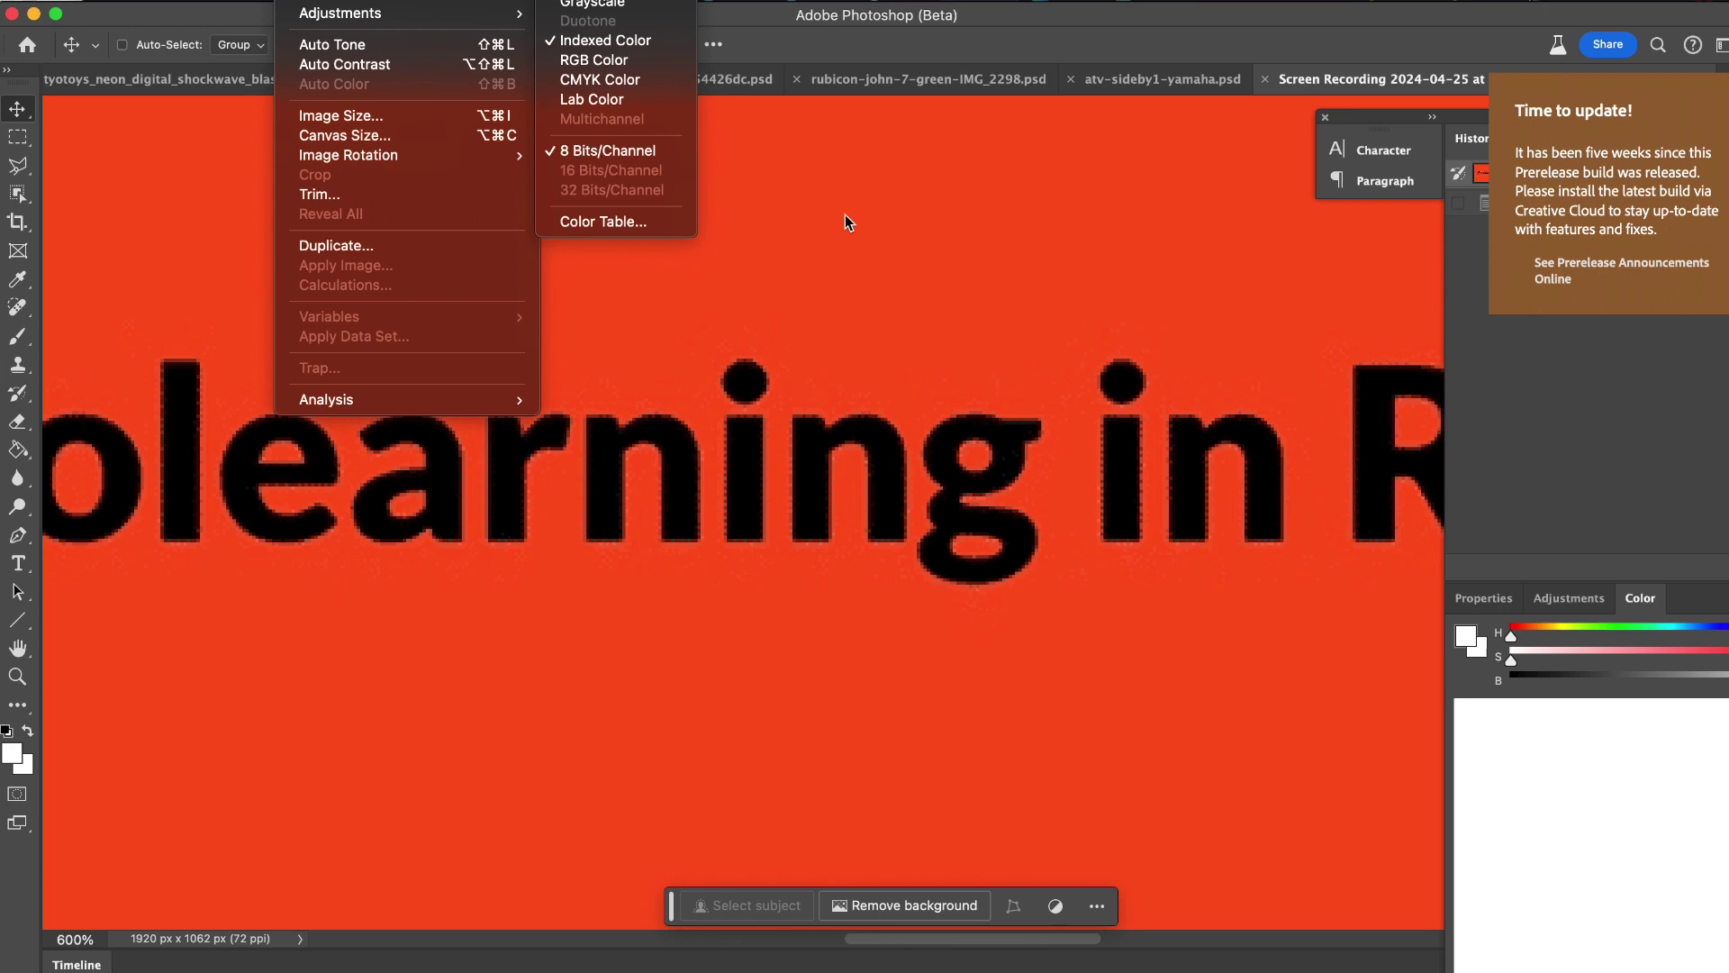
Inspect the Color Table and one palette swatch, cancelling both without changing any colours.
left_click(667, 221)
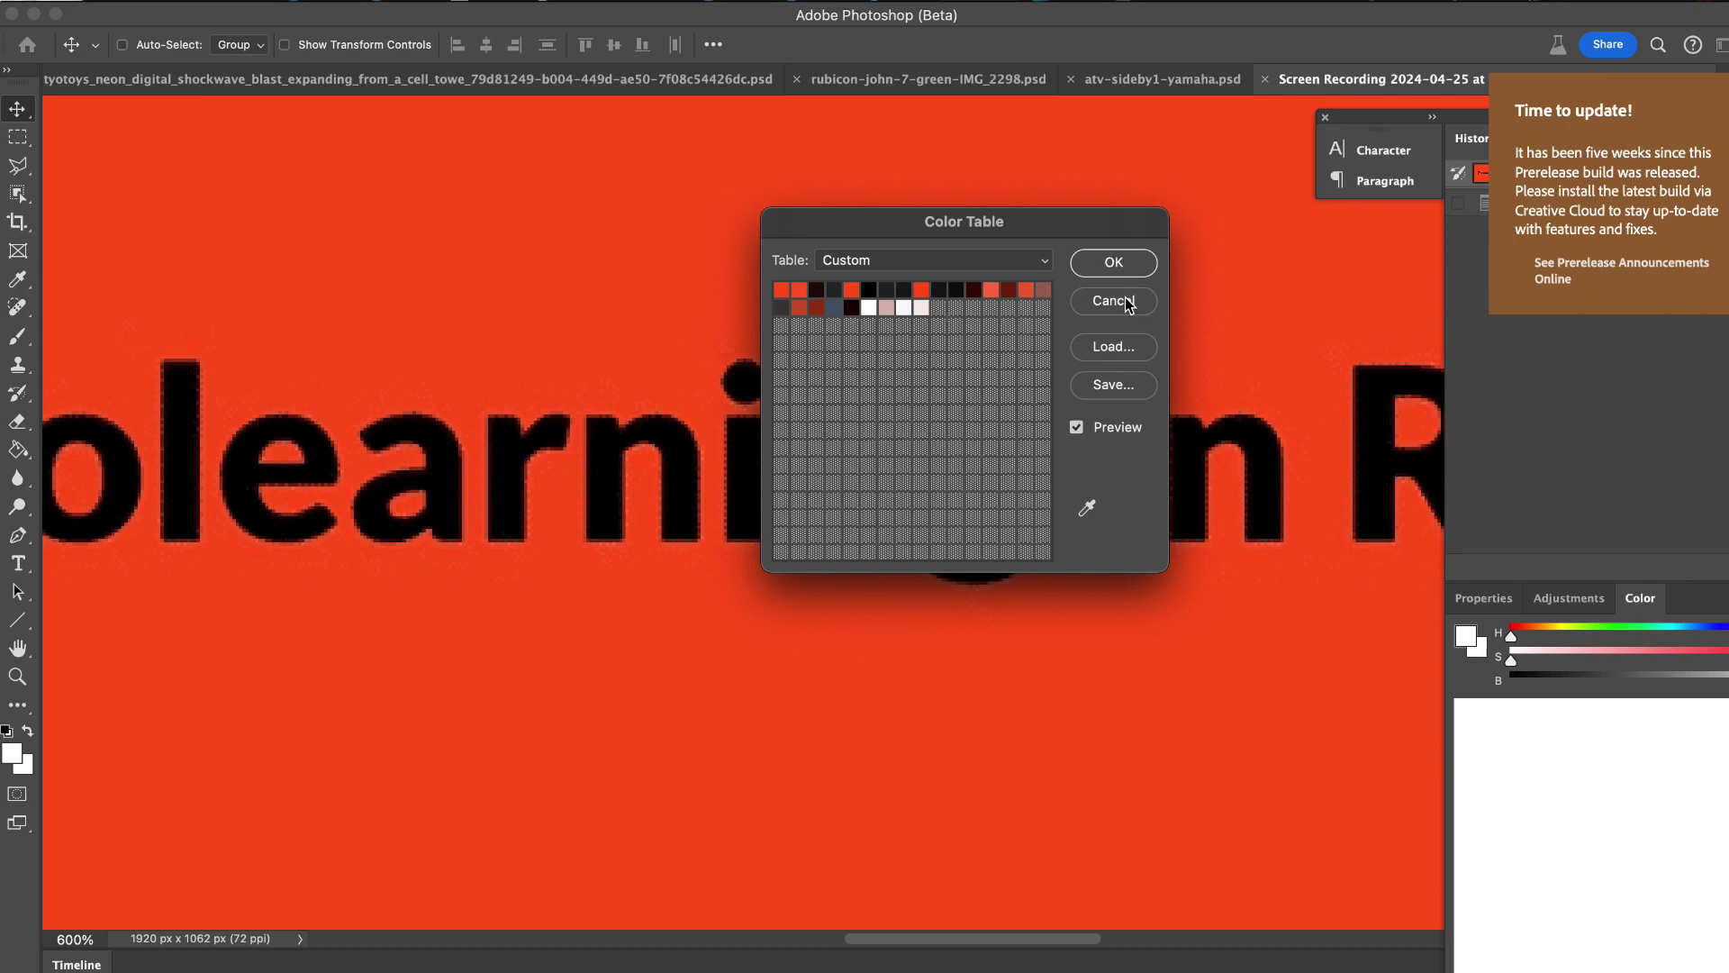
left_click(939, 308)
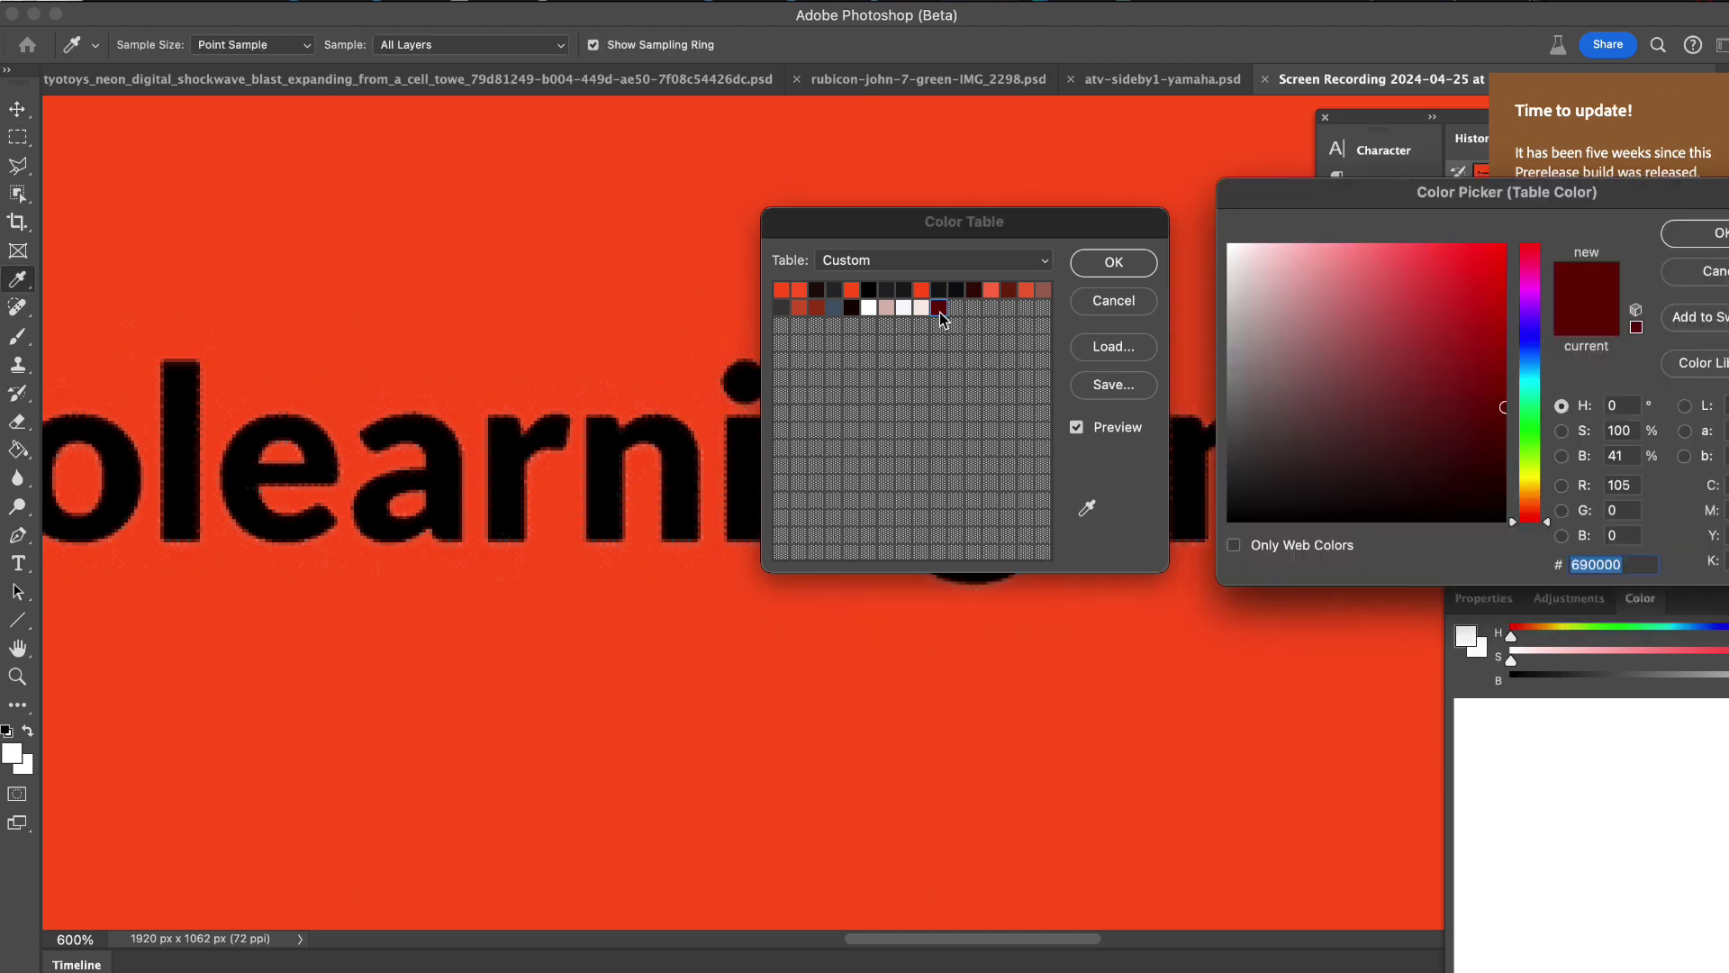
left_click(1711, 271)
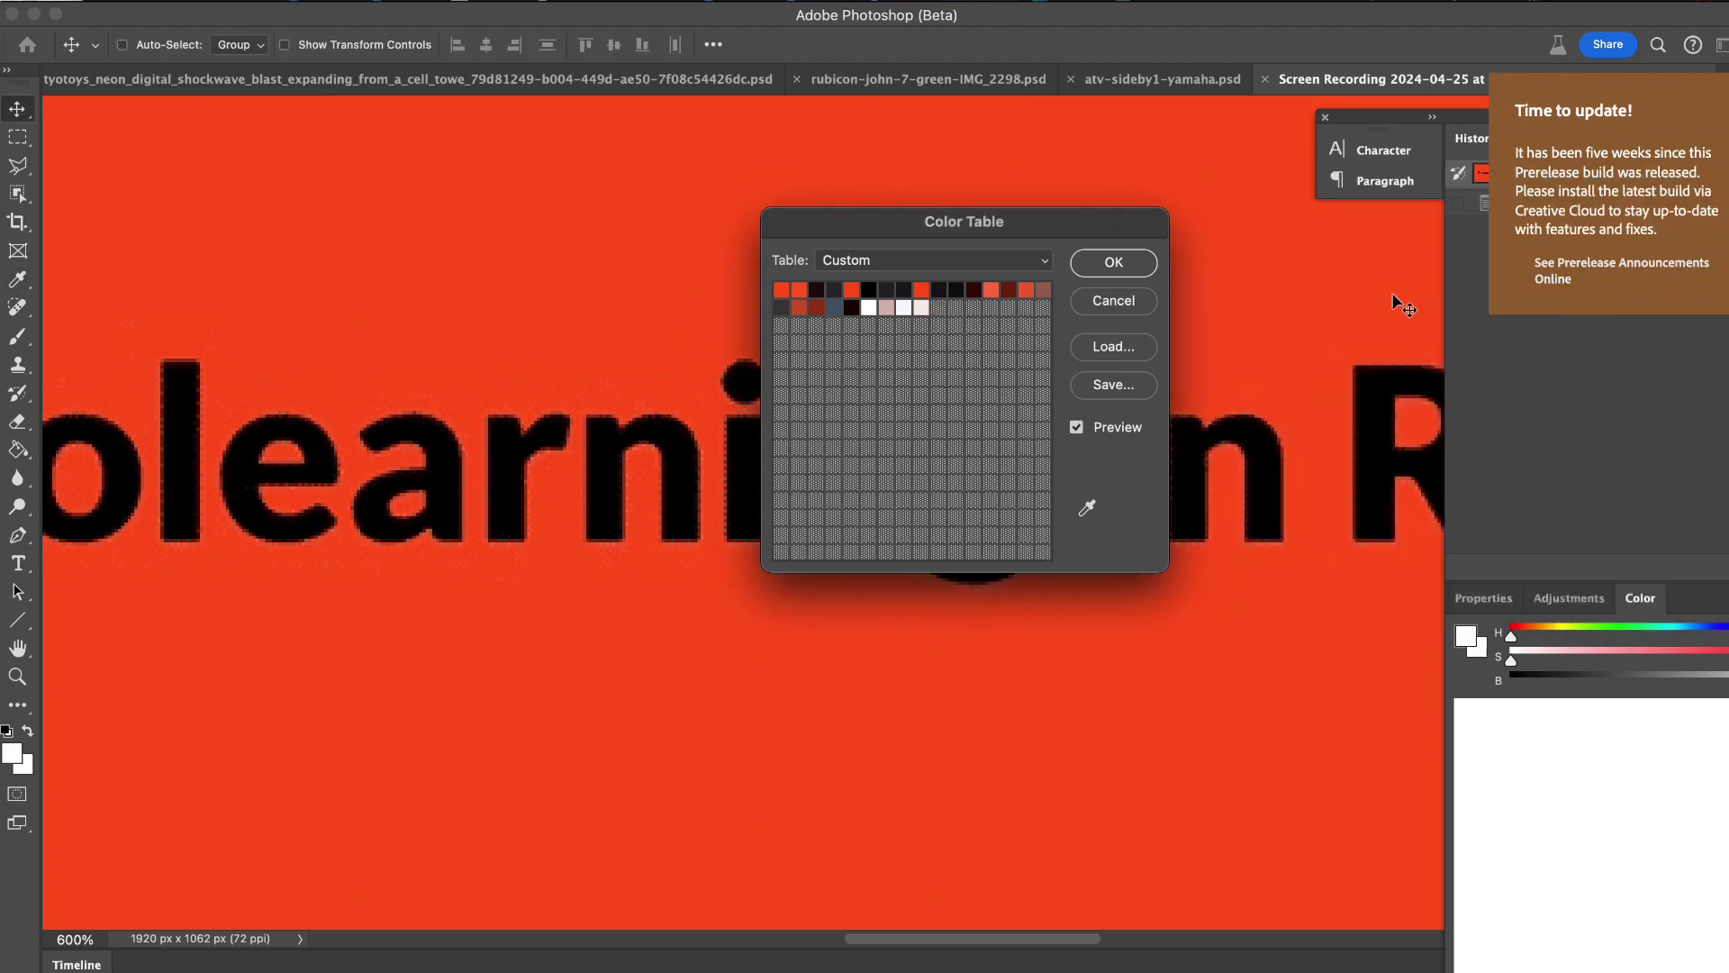
left_click(1129, 303)
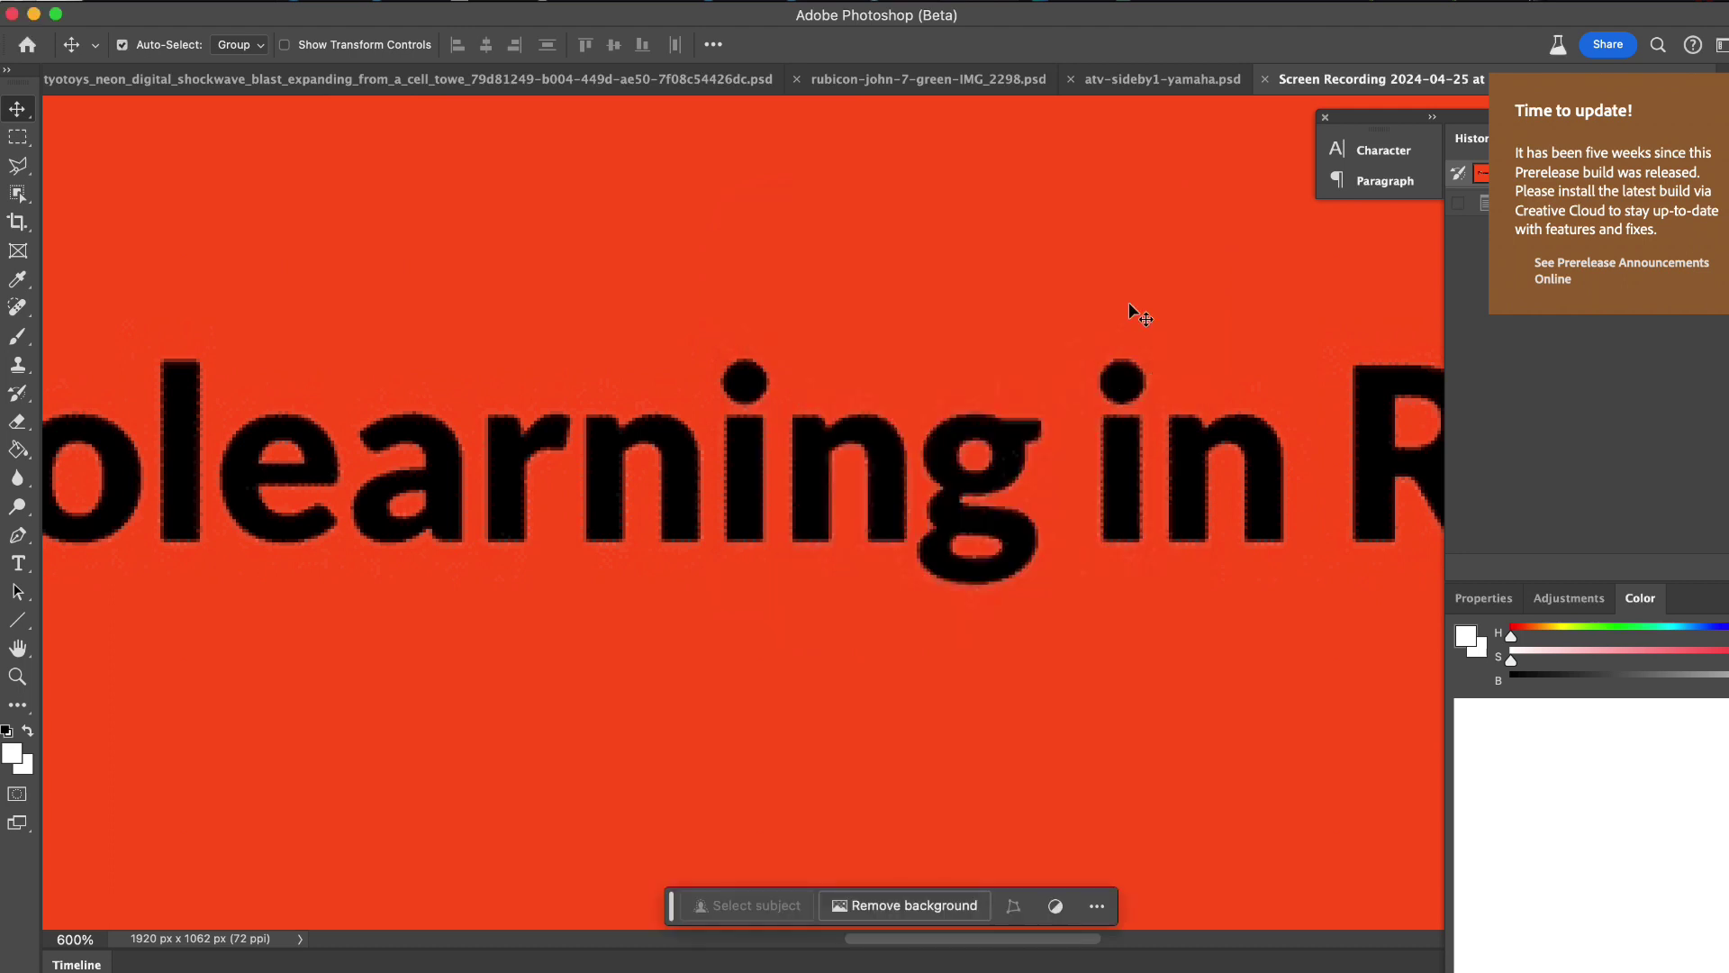
Preview the slide in Save for Web (Legacy), panned to show the title.
key("super+minus")
key("super+minus")
key("super+minus")
key("super+minus")
key("super+equal")
key("super+equal")
key("super+equal")
key("super+equal")
key("super+equal")
key("super+equal")
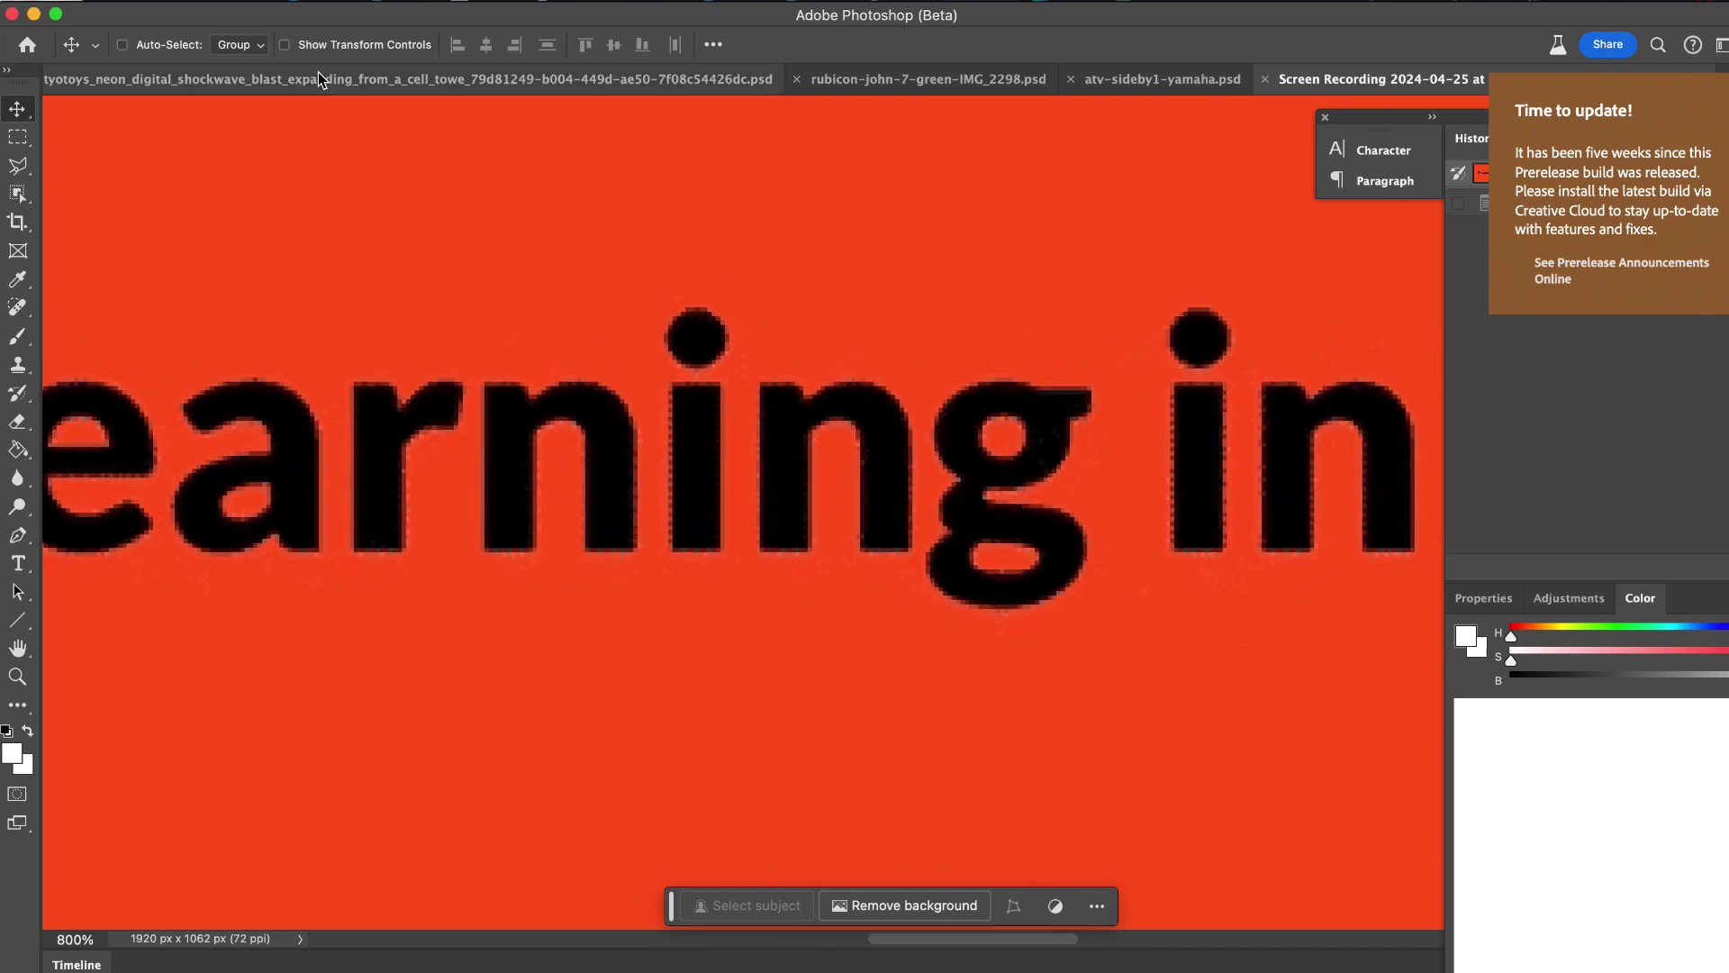
left_click(202, 1)
mouse_move(274, 300)
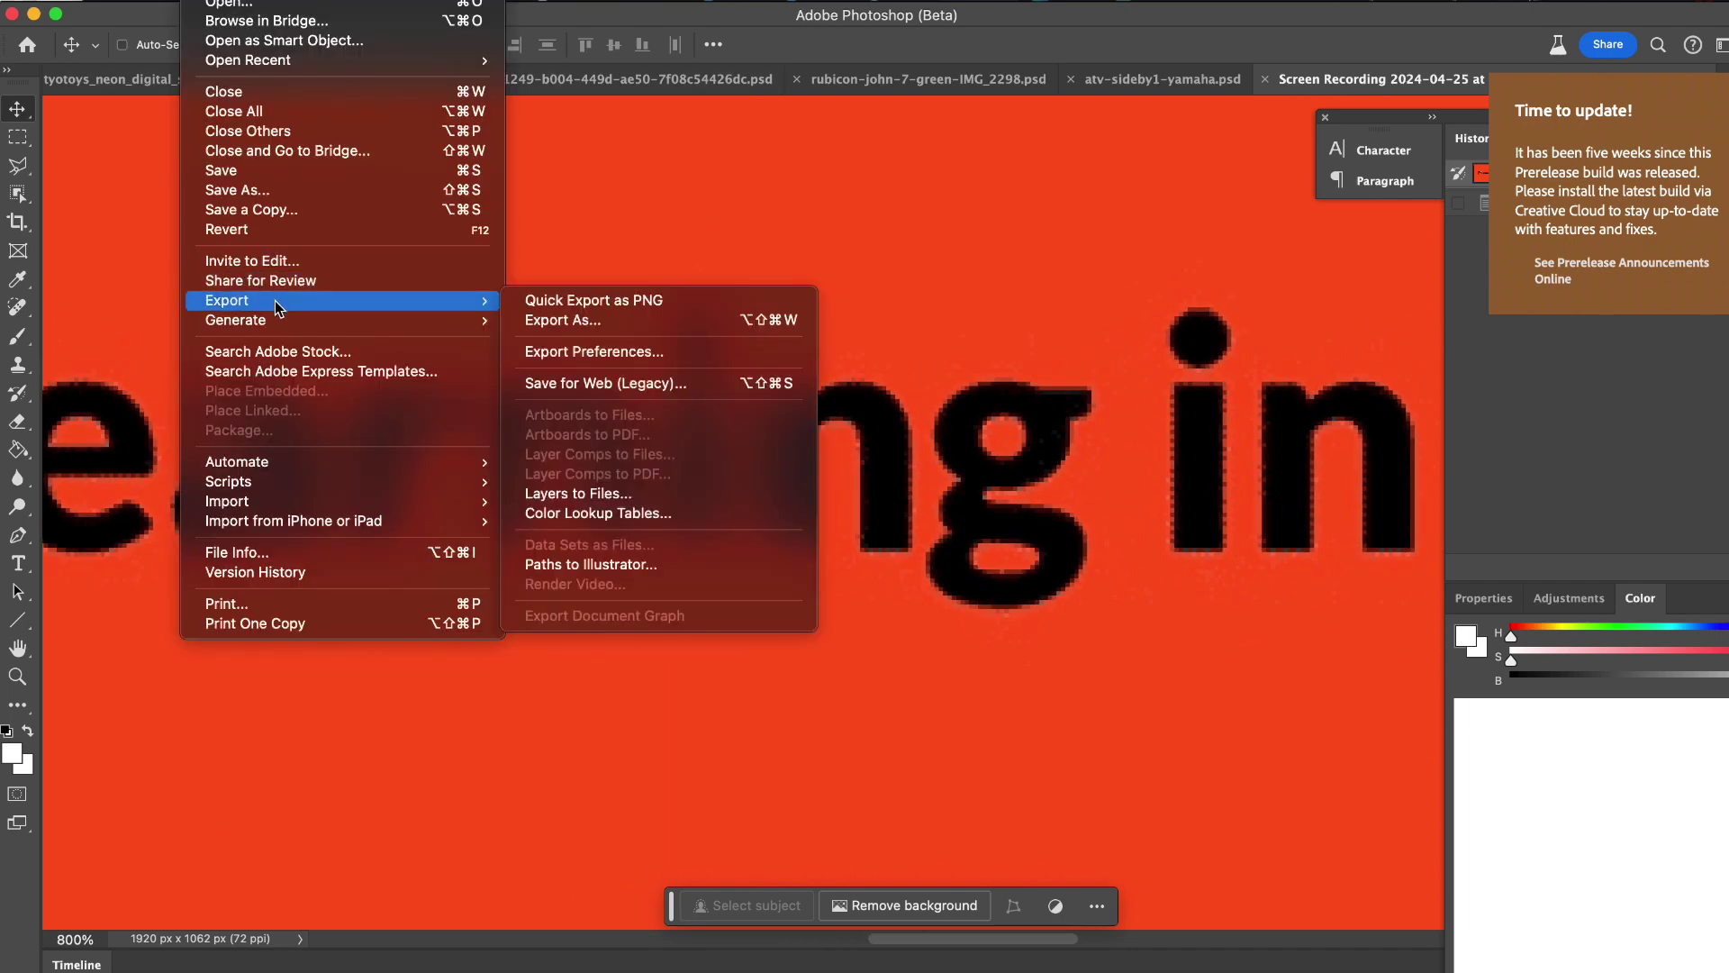
left_click(641, 375)
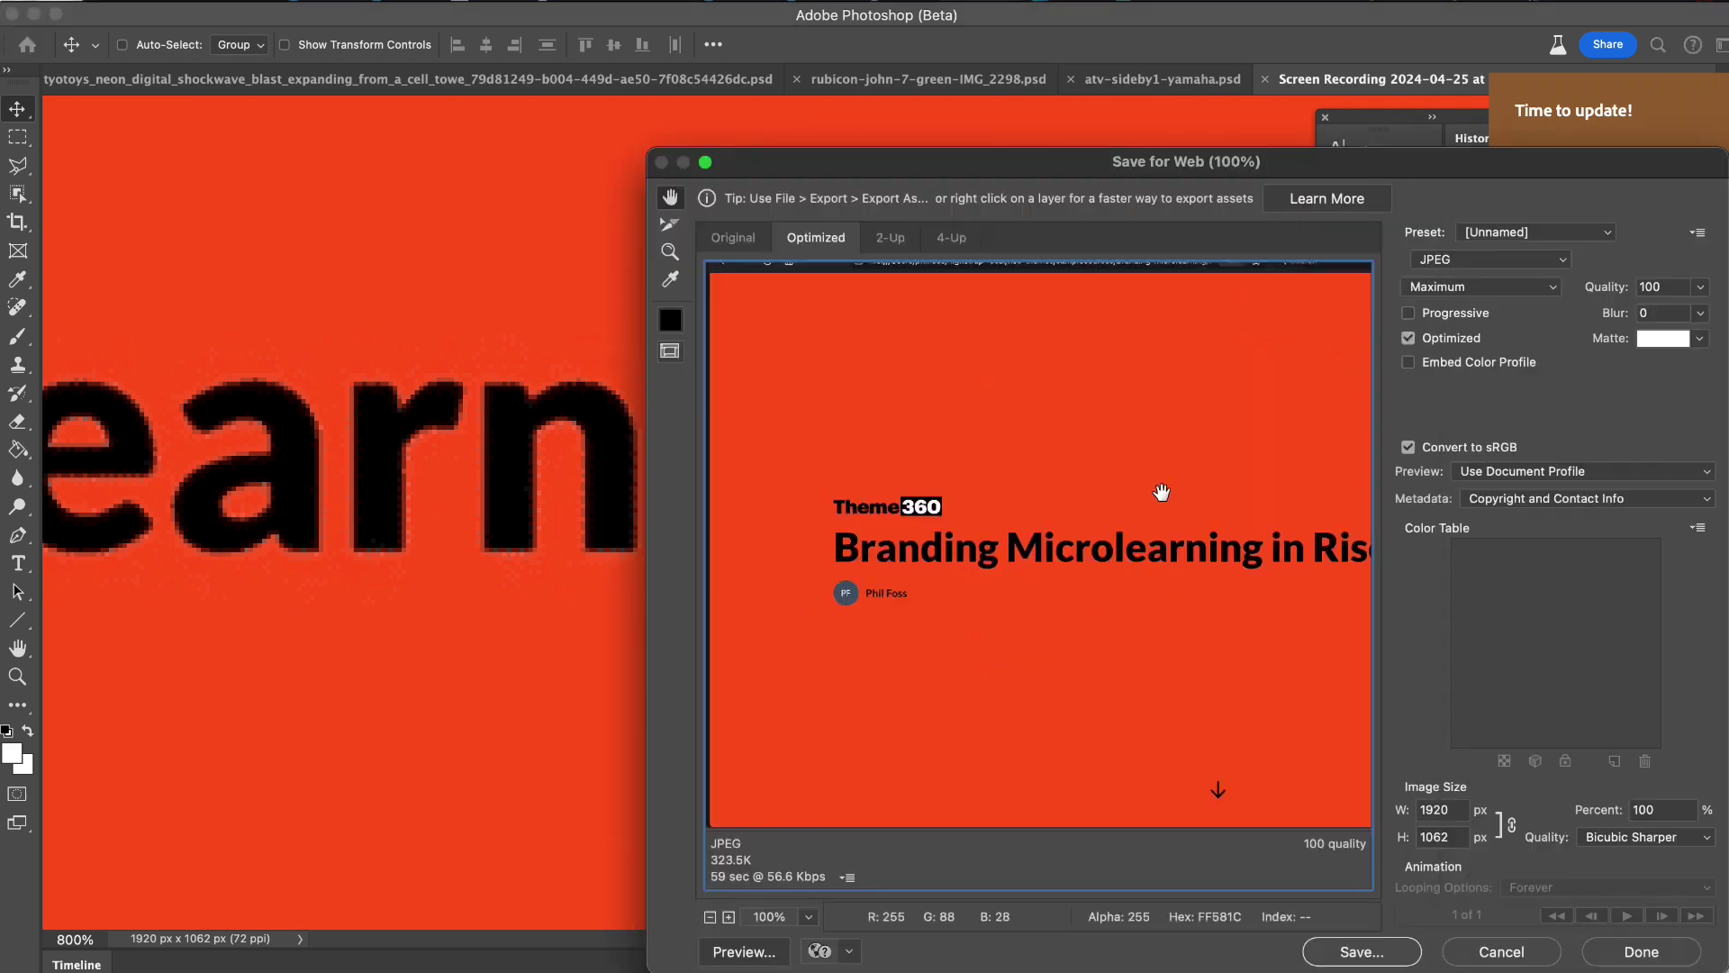
left_click(1119, 507)
left_click_drag(1120, 507, 916, 502)
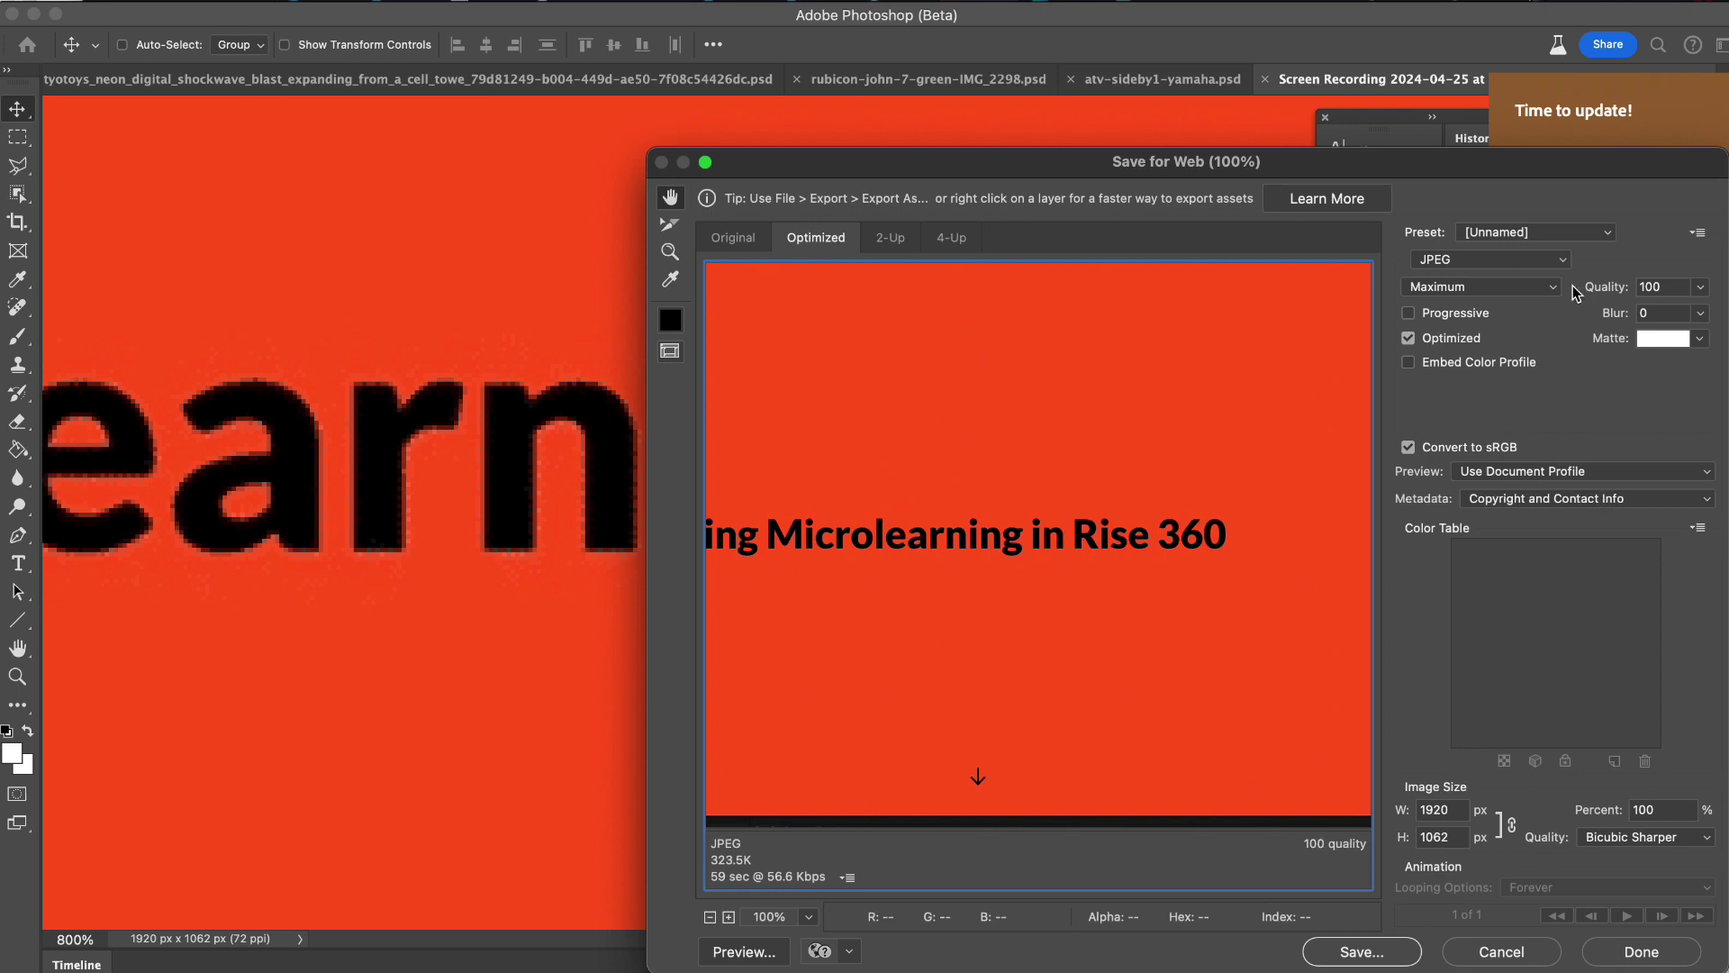
Set JPEG quality to 0 and magnify the preview to 800% on the lettering.
left_click(1700, 287)
left_click_drag(1657, 315, 1473, 317)
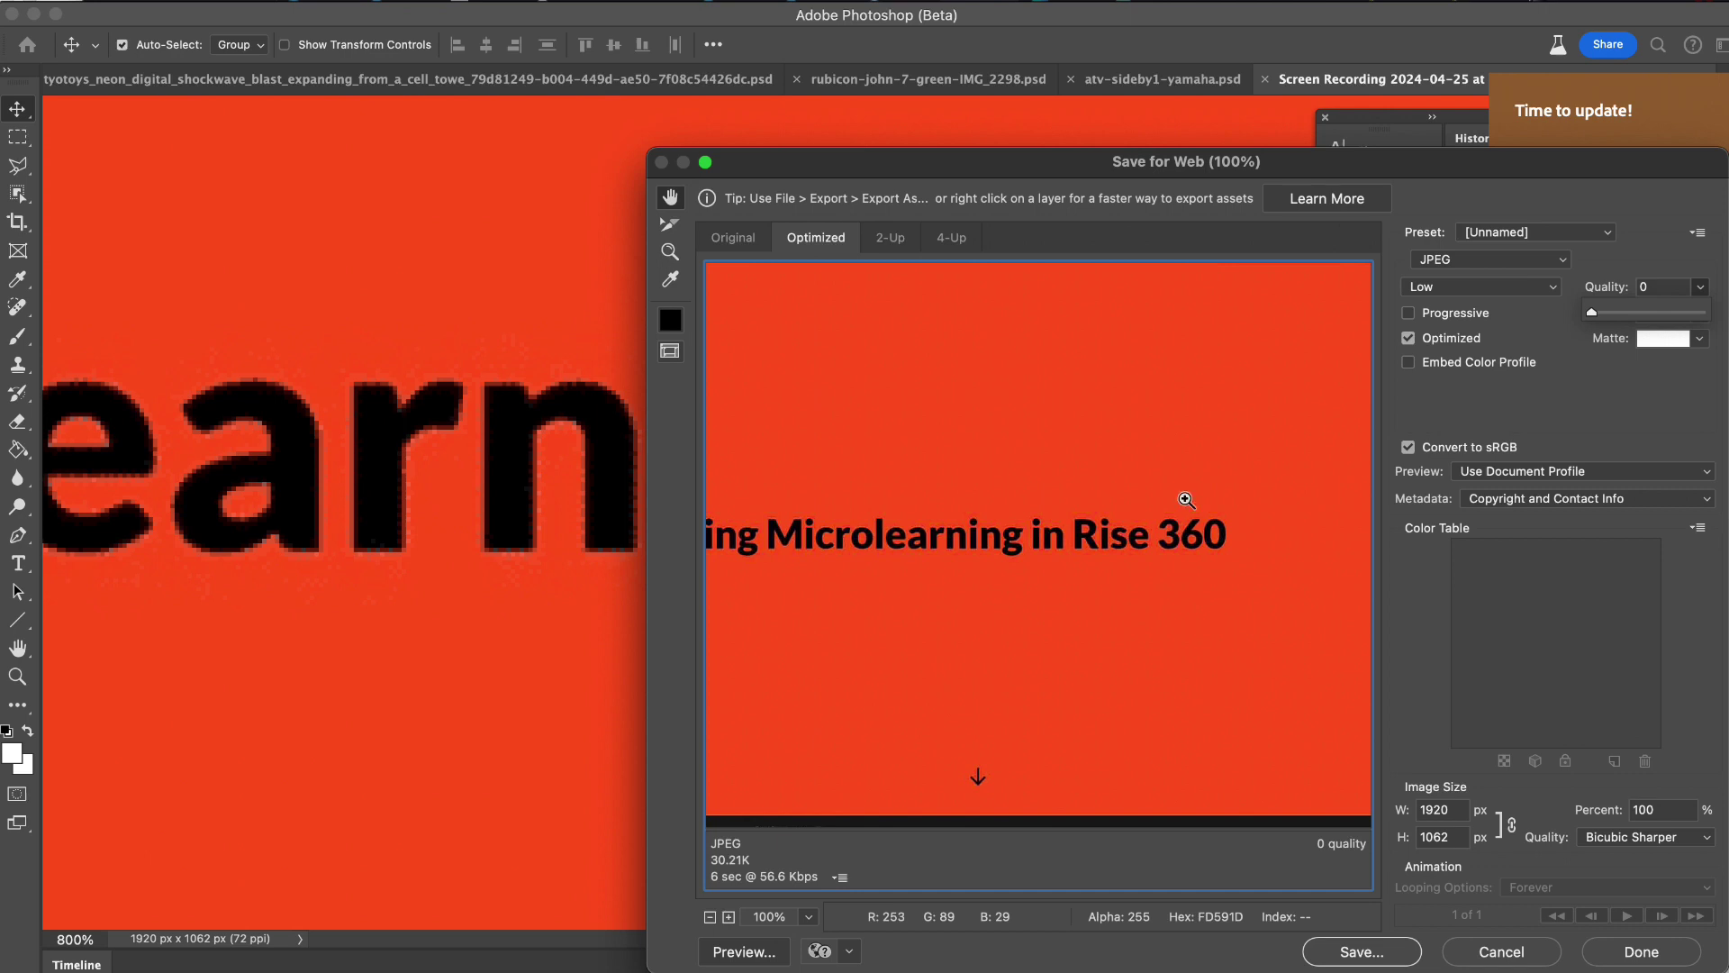
left_click(1186, 499)
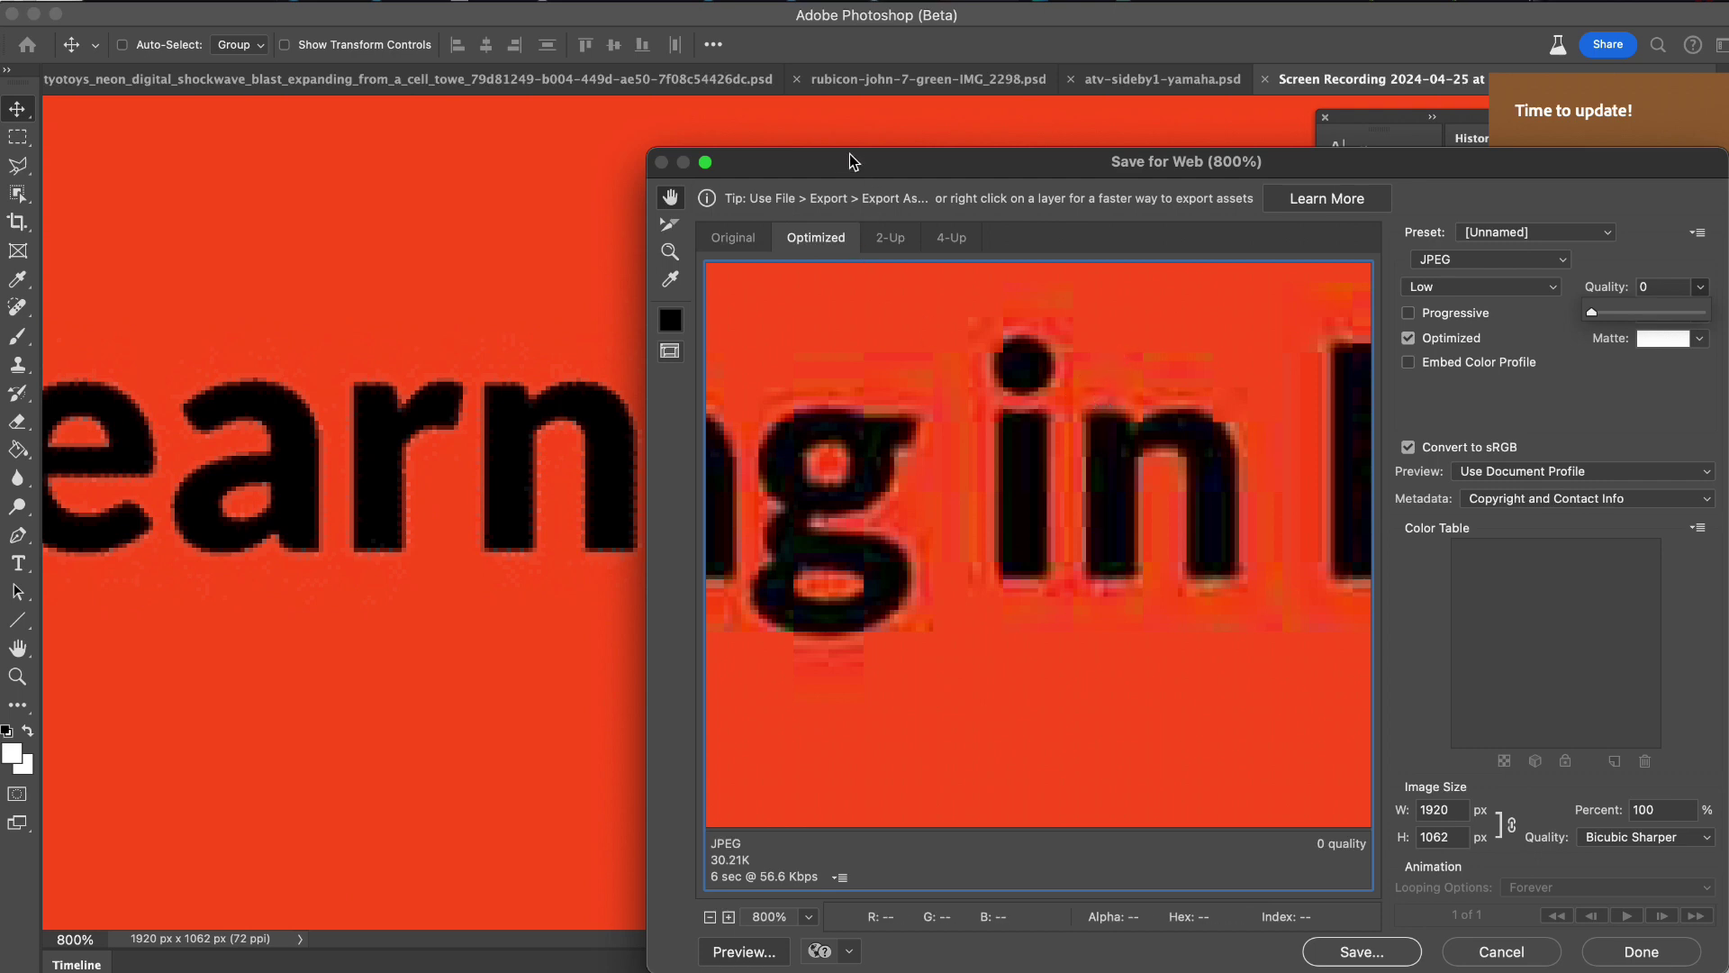
left_click_drag(850, 153, 927, 128)
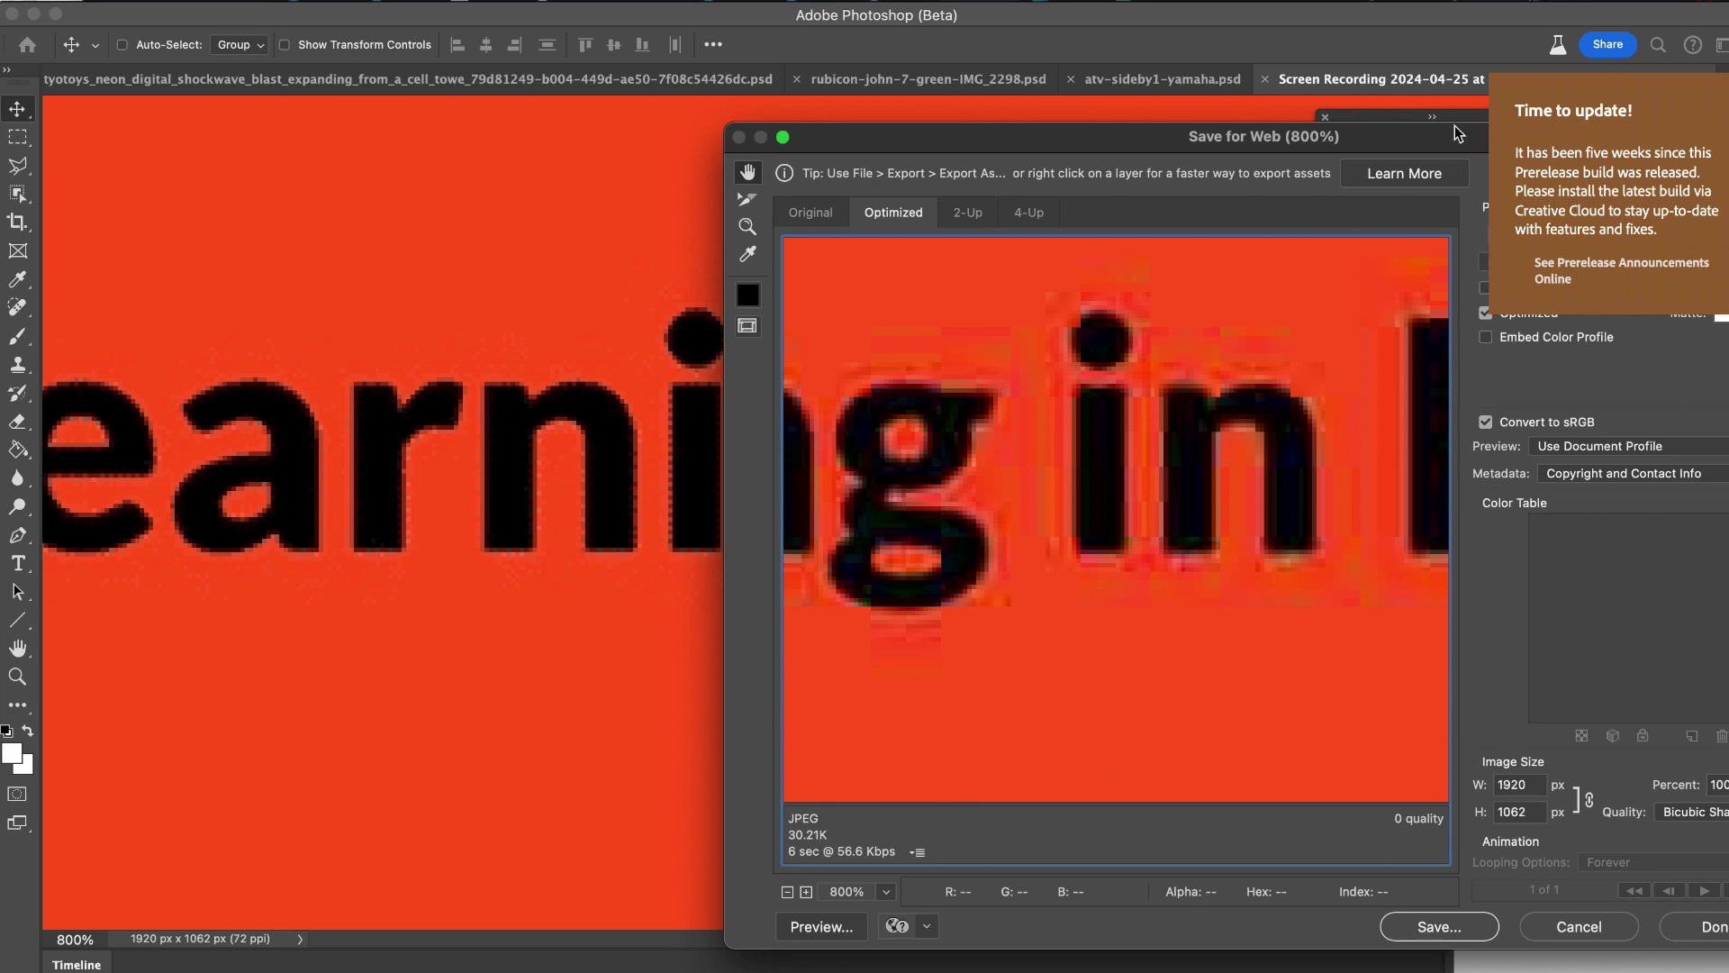
Raise JPEG quality from 9 to 48, comparing the preview at different zoom levels.
left_click(1409, 142)
left_click_drag(1409, 142, 1228, 216)
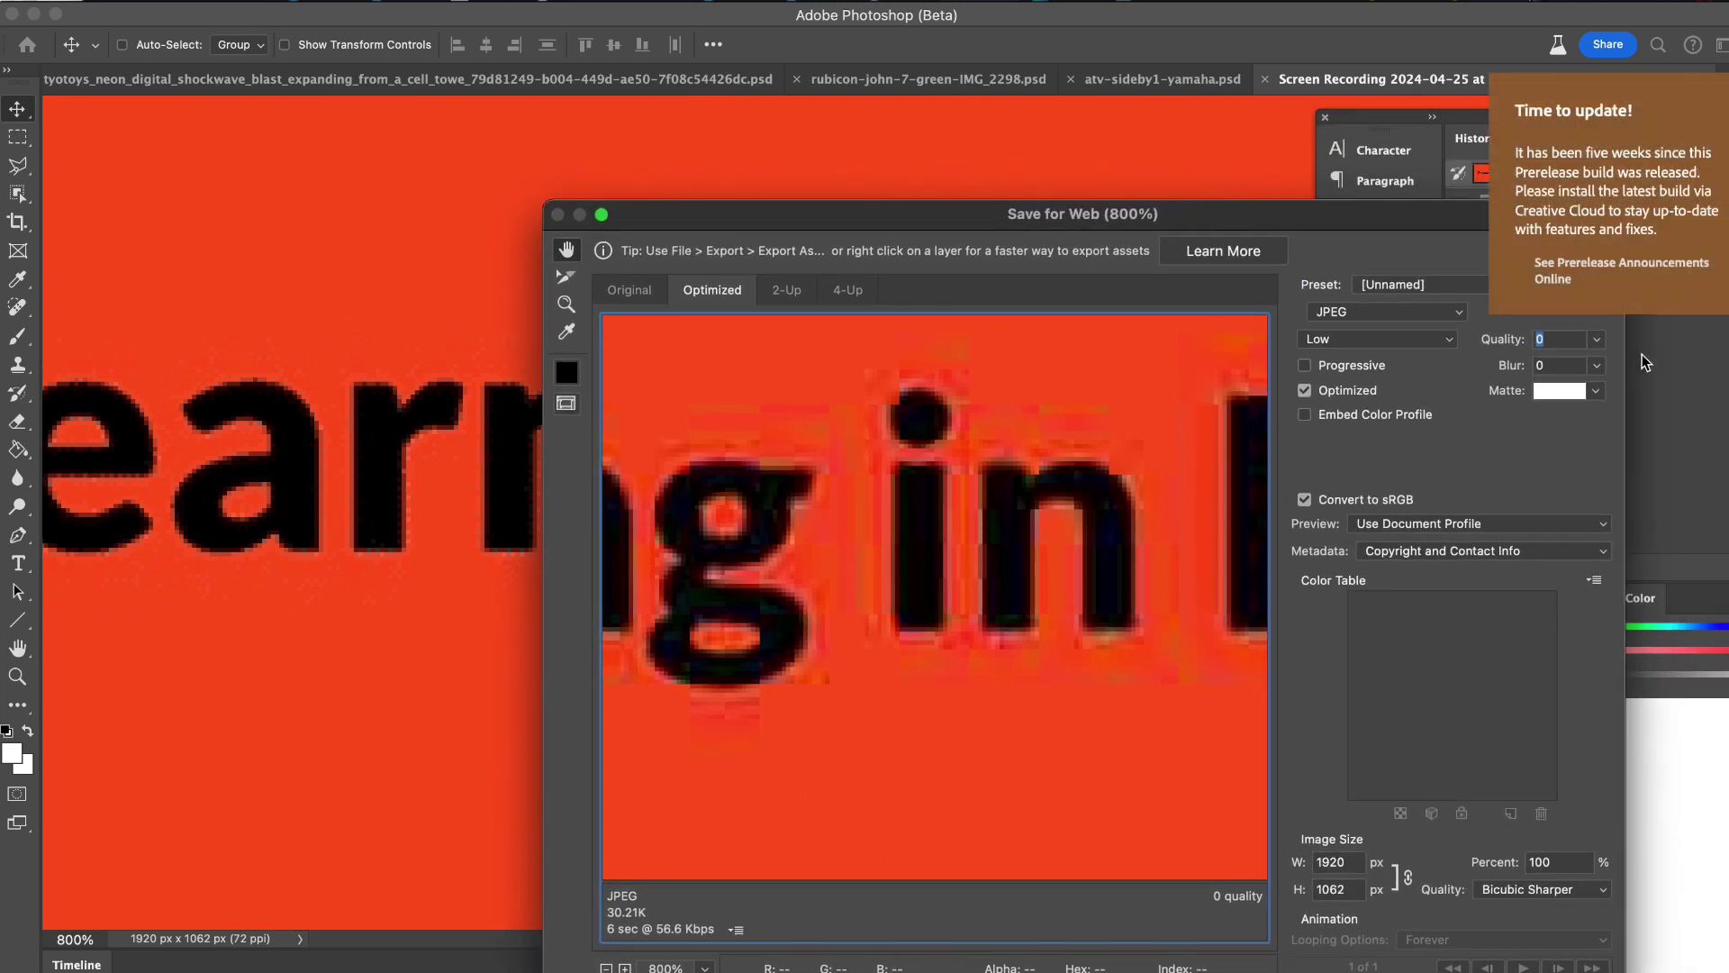
left_click(1597, 339)
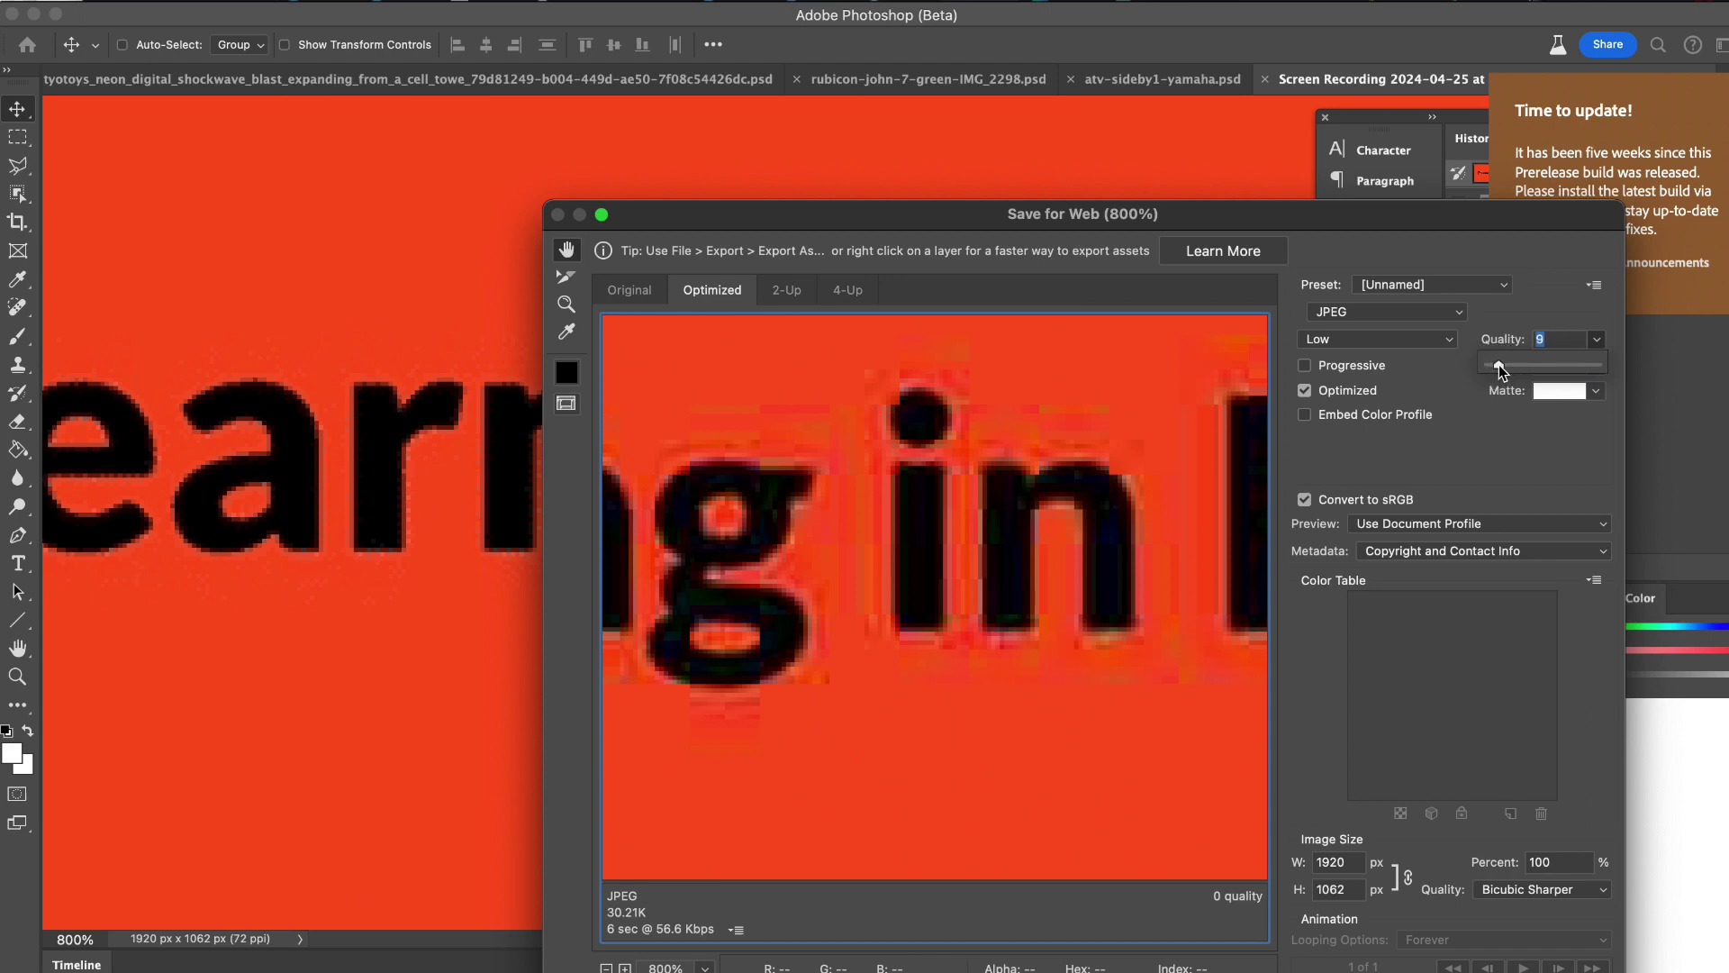
left_click_drag(1499, 365, 1528, 366)
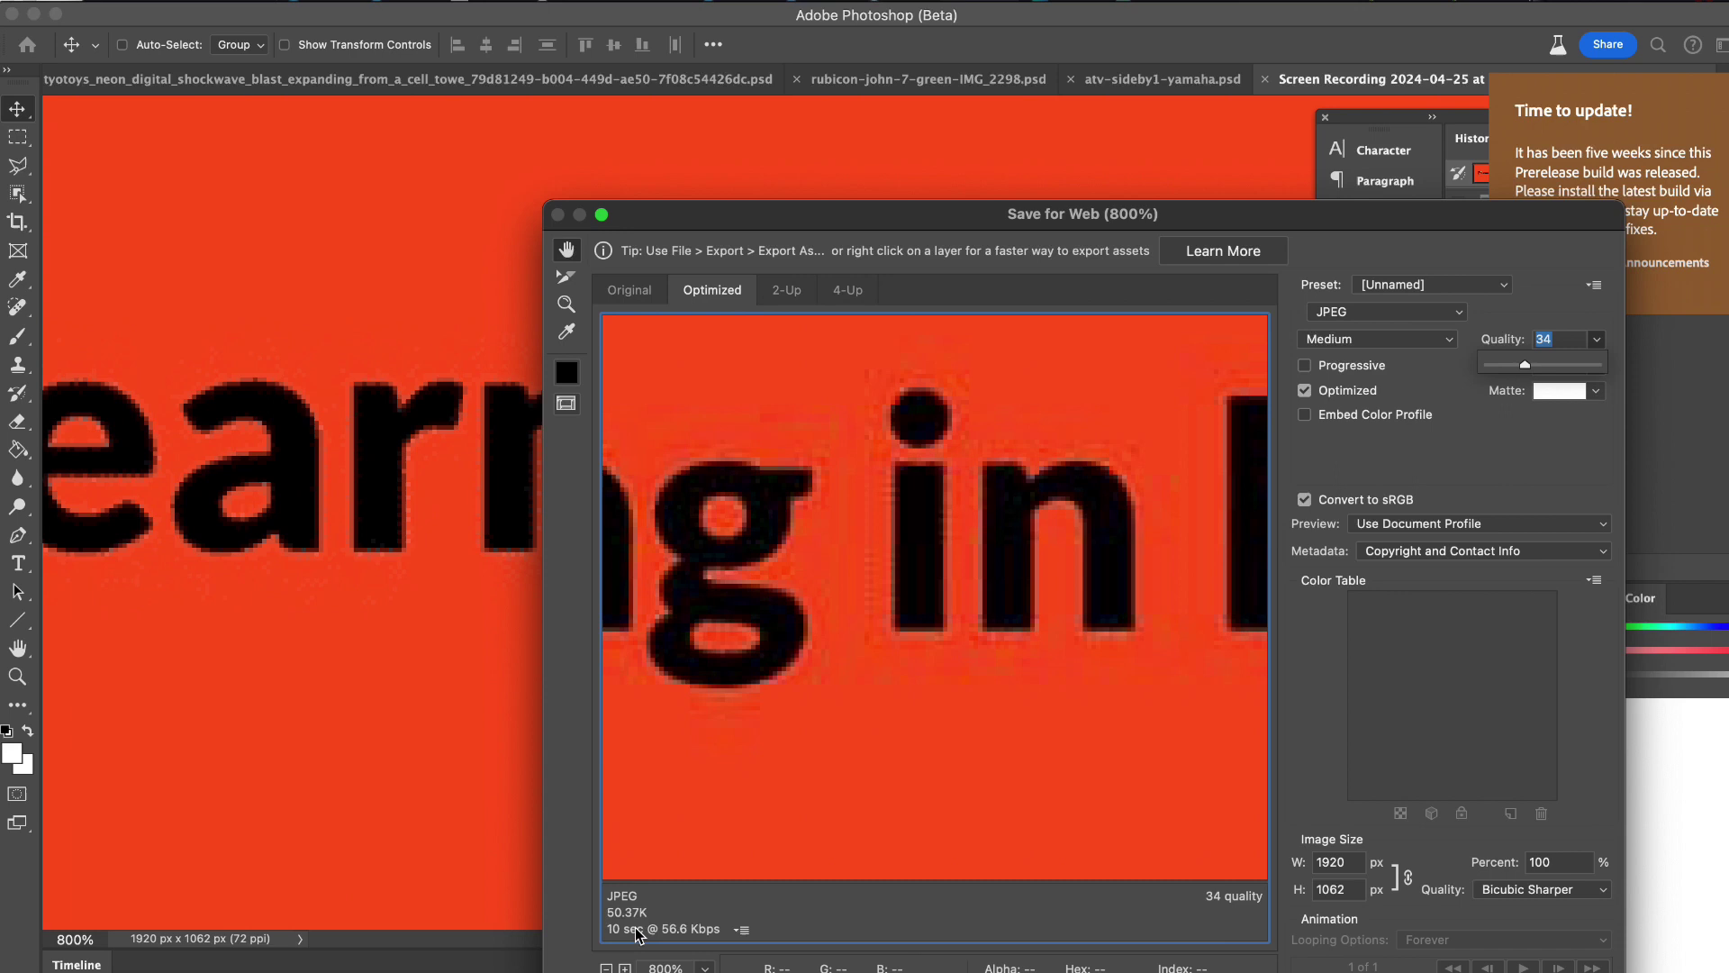
left_click_drag(1530, 365, 1536, 374)
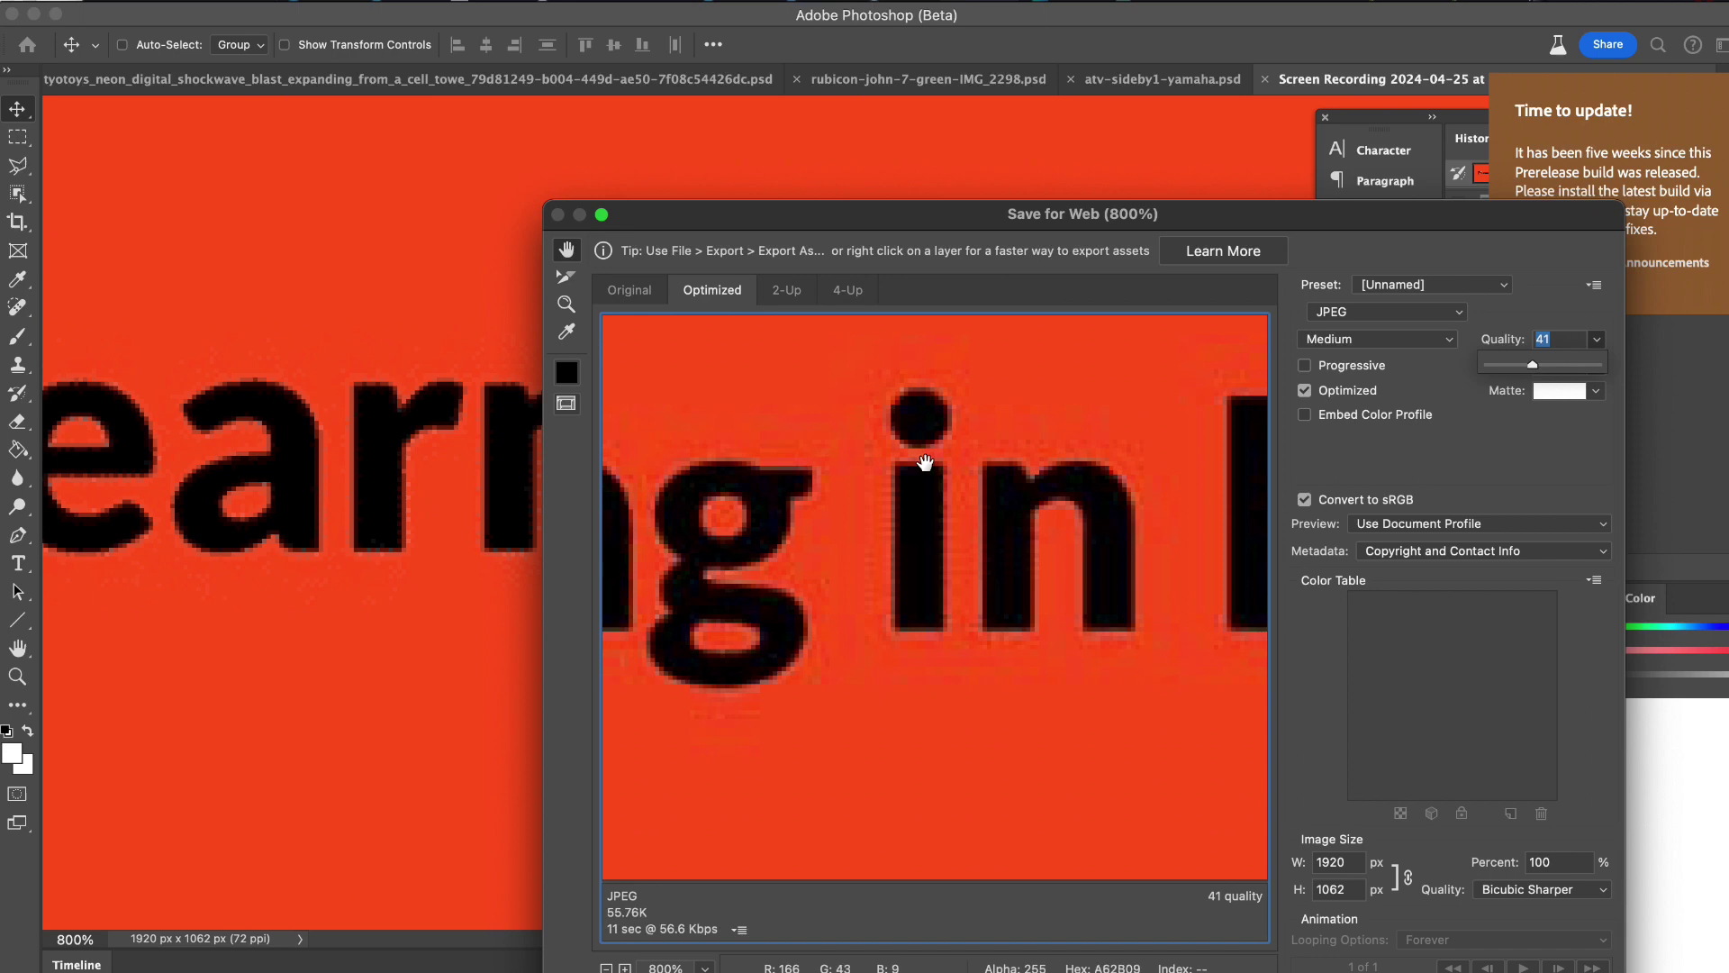
scroll(925, 461, "down", 10)
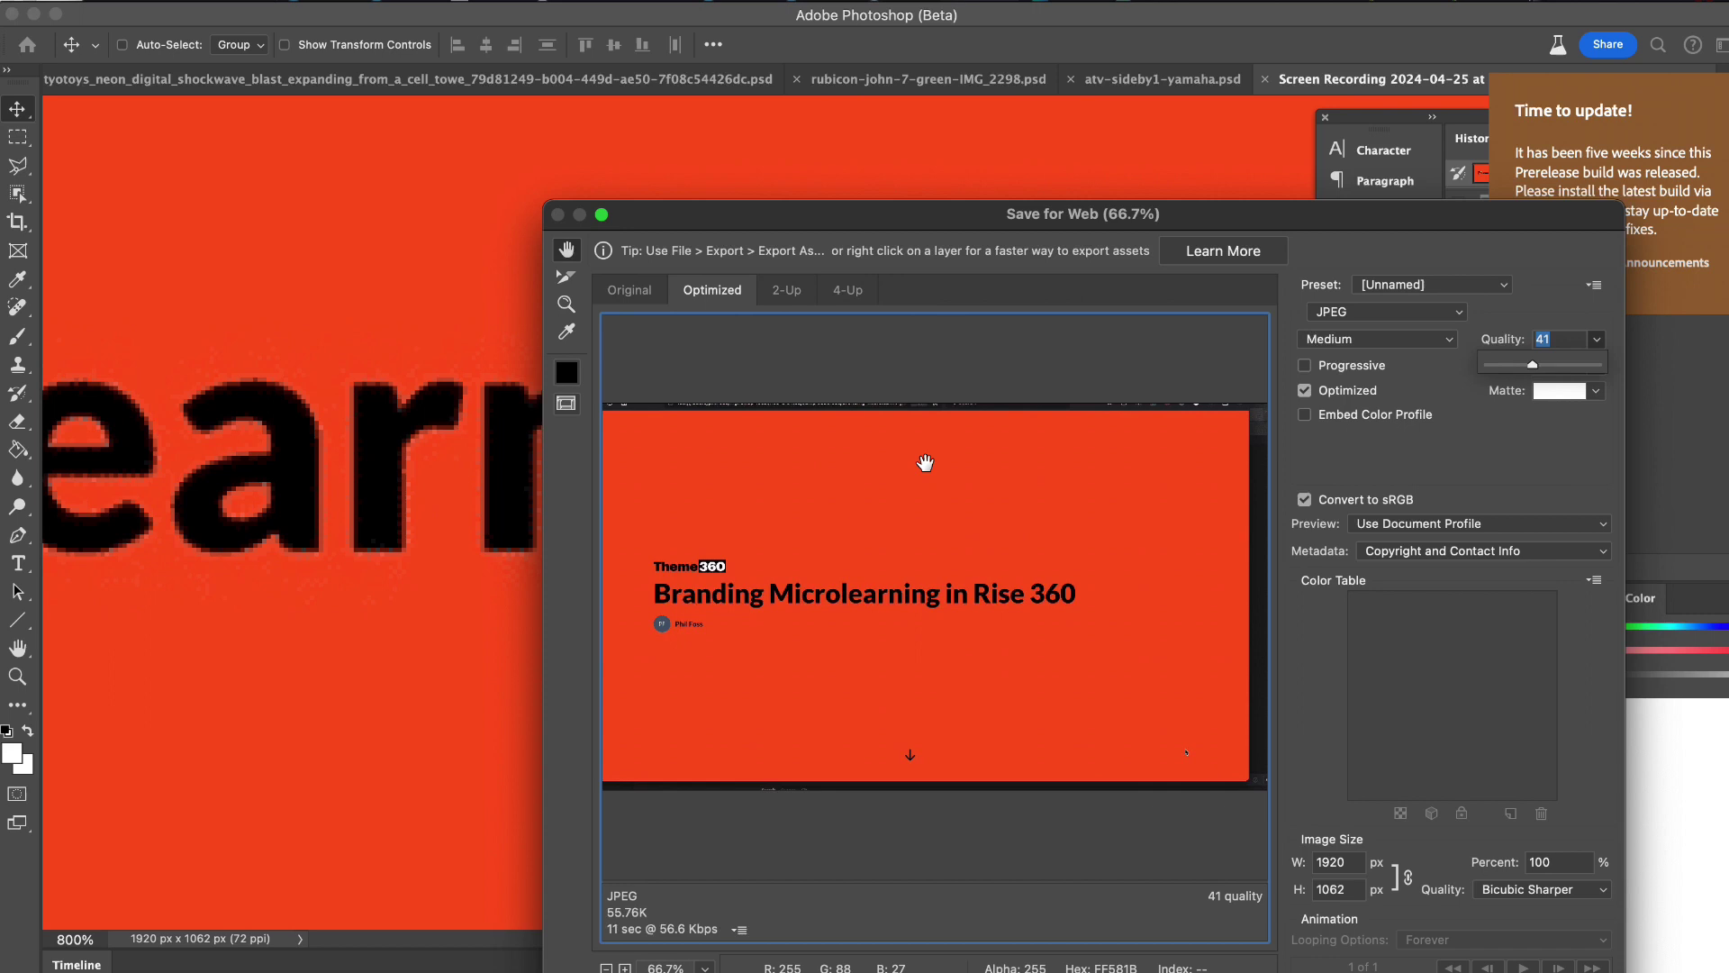
scroll(926, 462, "up", 3)
scroll(926, 463, "down", 2)
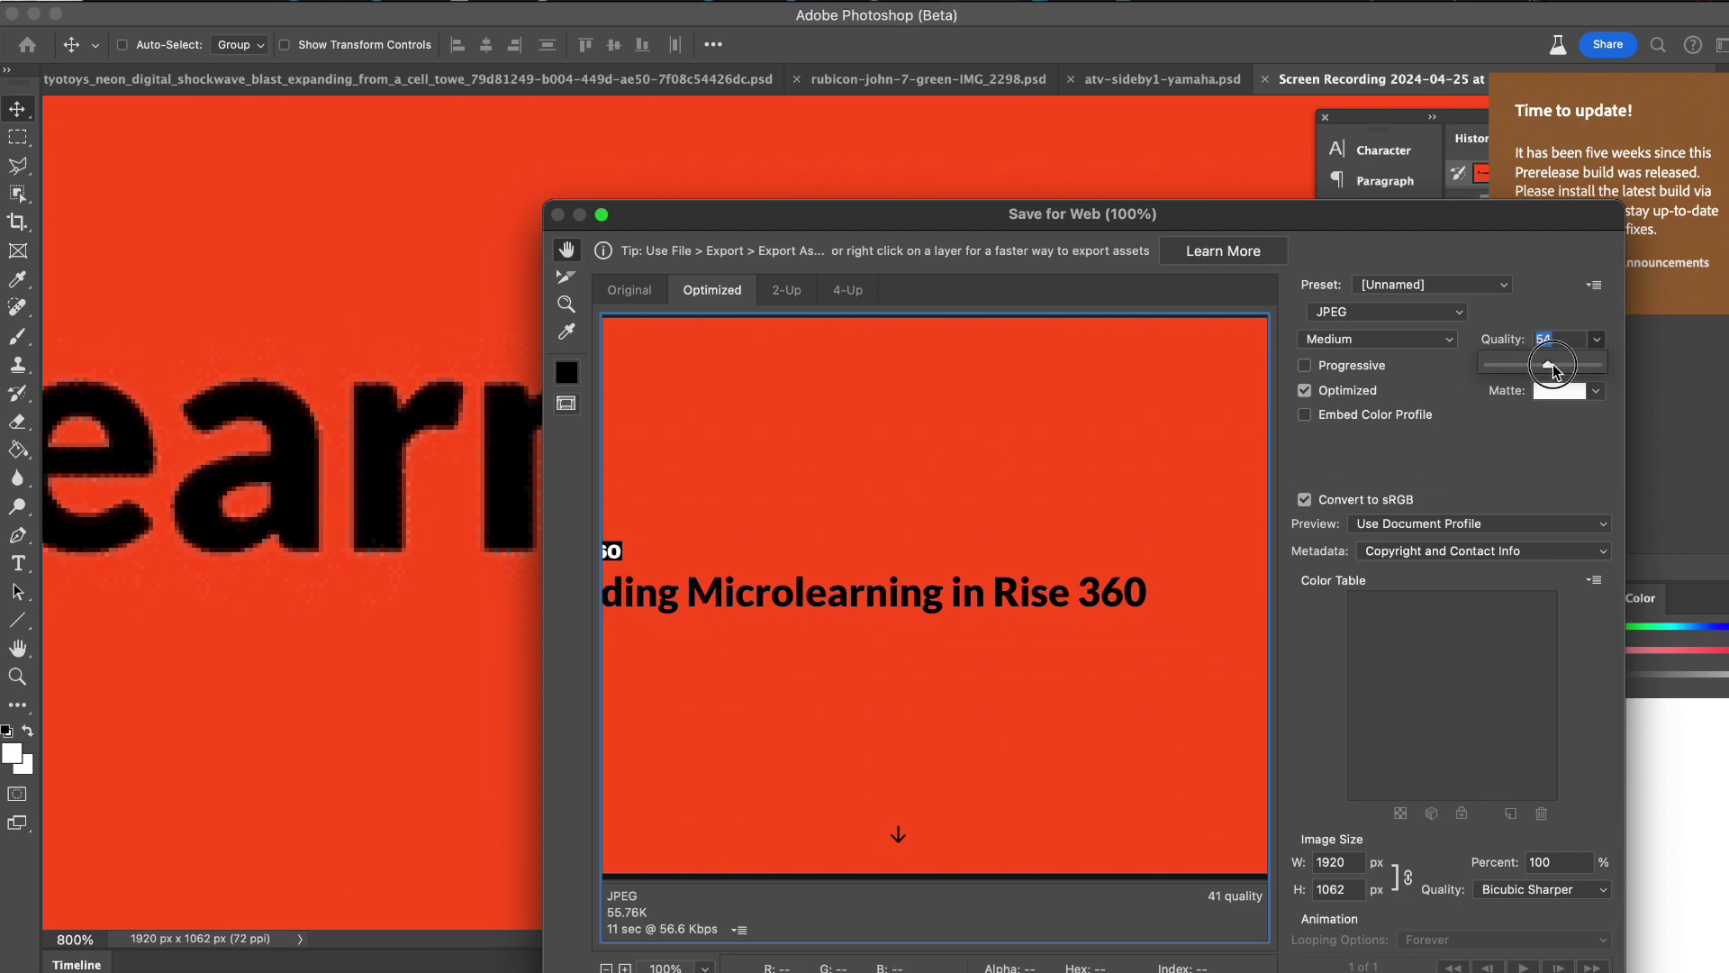
Raise quality to 71, inspect the Theme360 heading, and exit Save for Web without saving.
left_click_drag(1552, 364, 1567, 364)
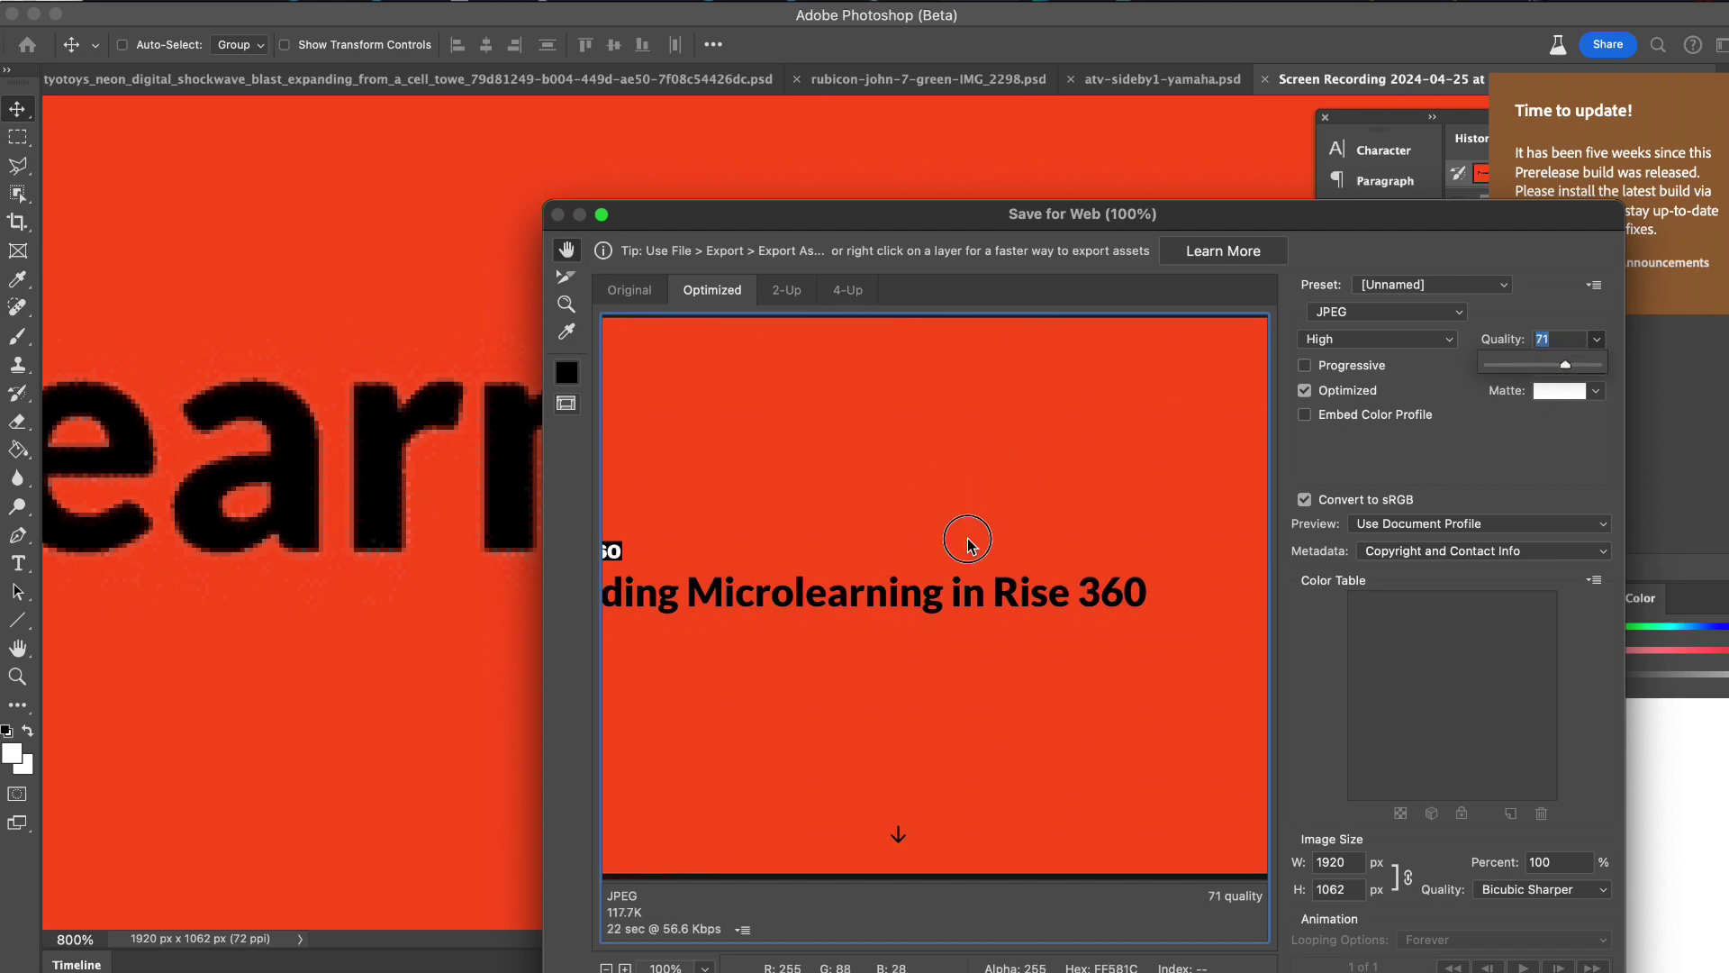
left_click_drag(969, 540, 1123, 543)
scroll(775, 762, "up", 6)
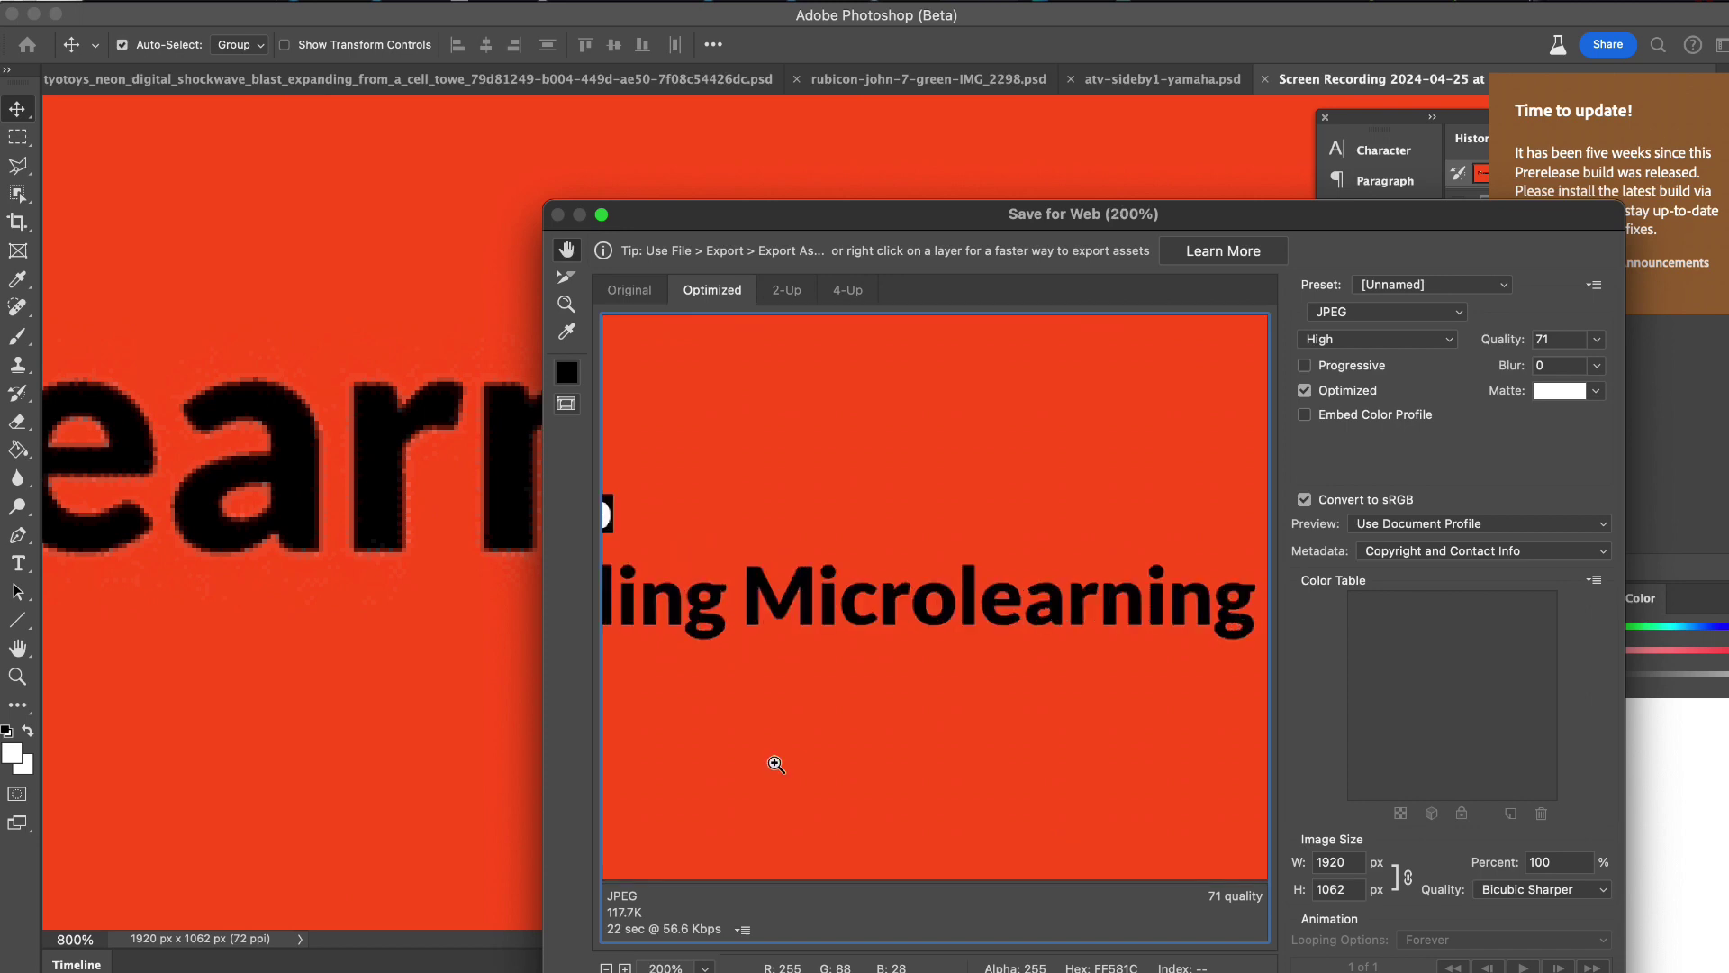
scroll(775, 762, "down", 8)
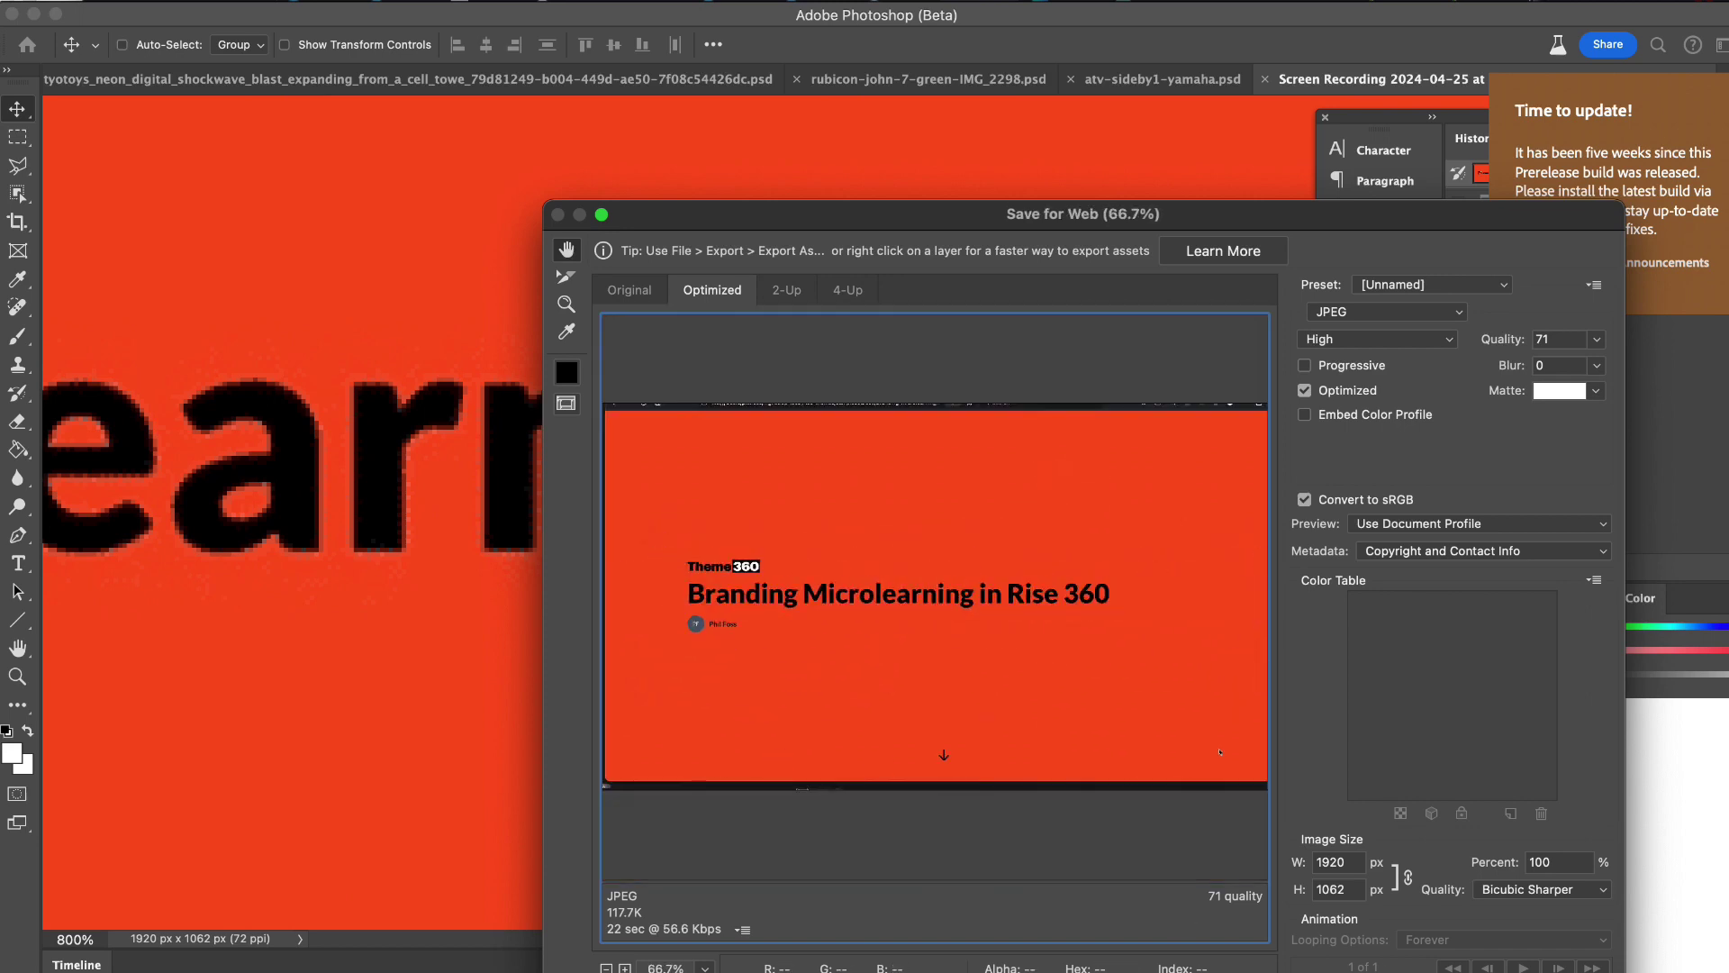
key("Escape")
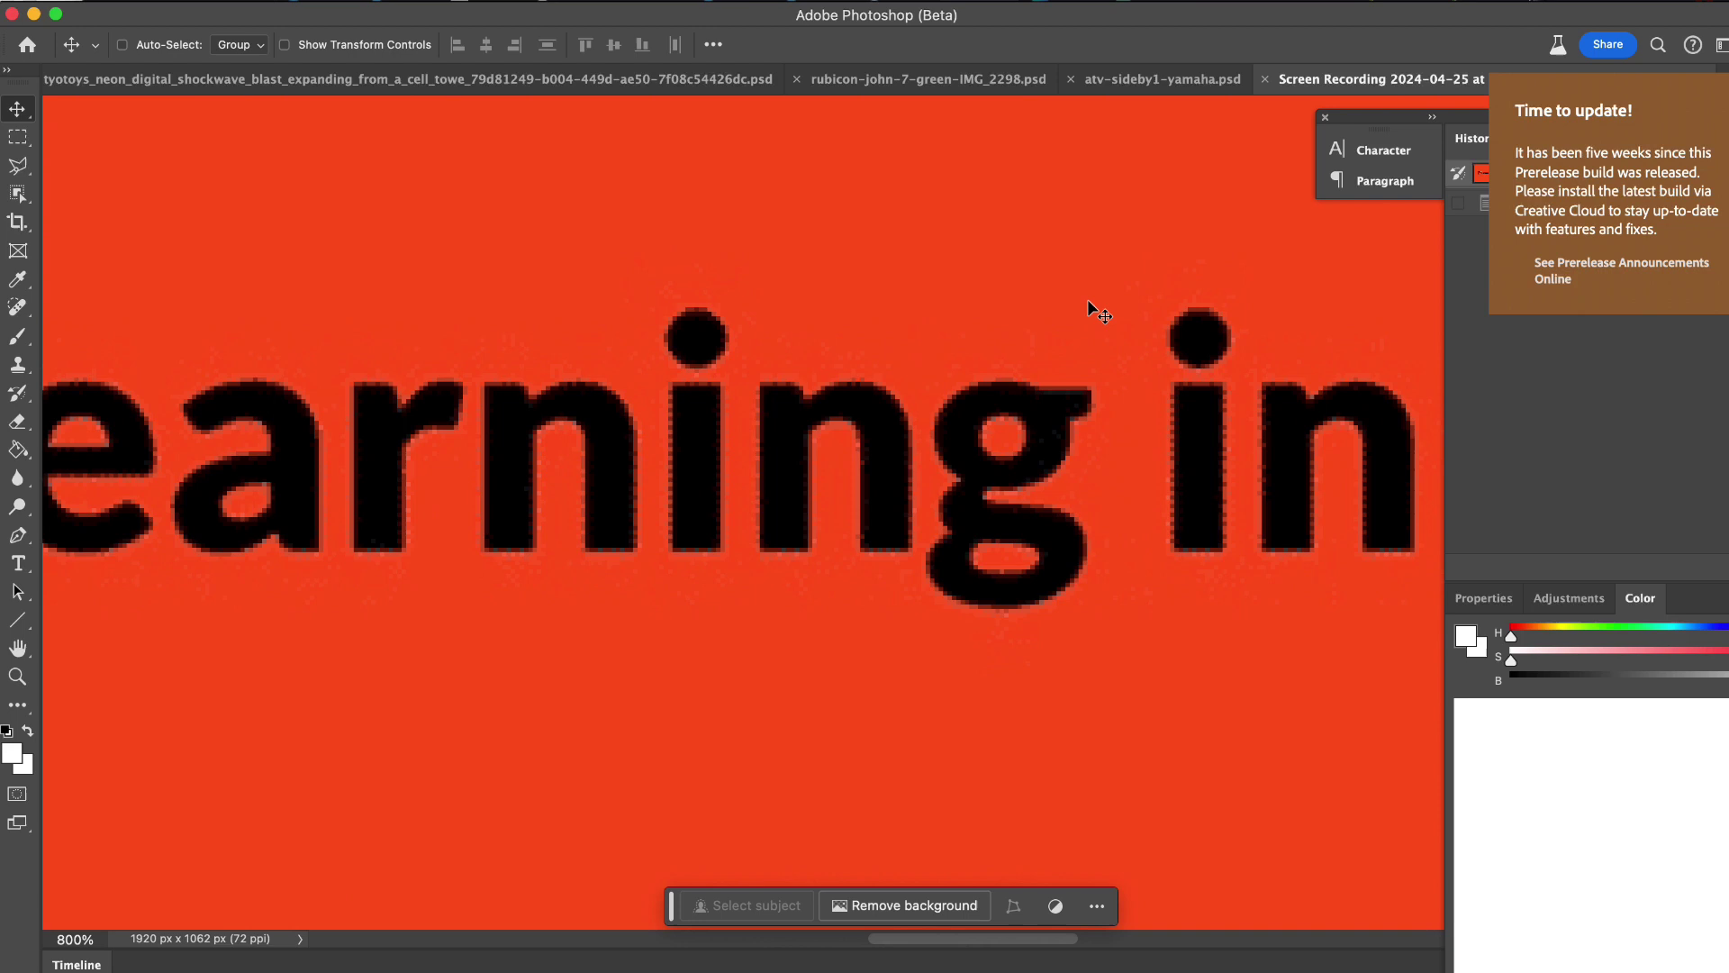
left_click(198, 0)
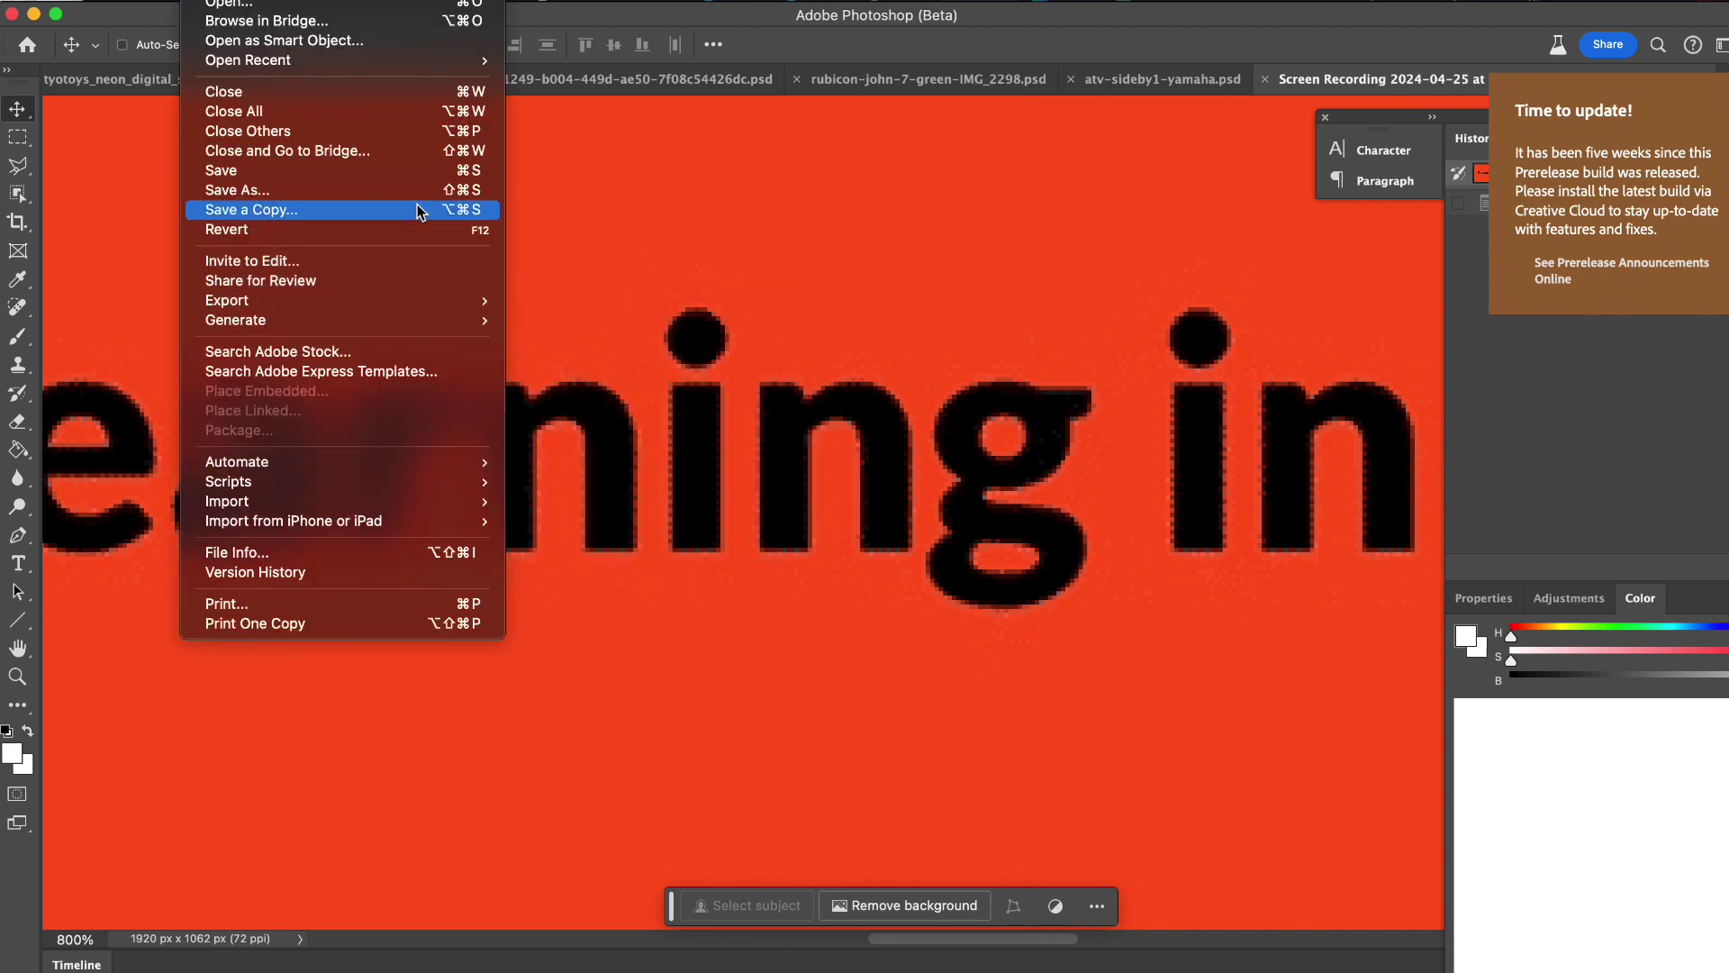
left_click_drag(417, 190, 409, 214)
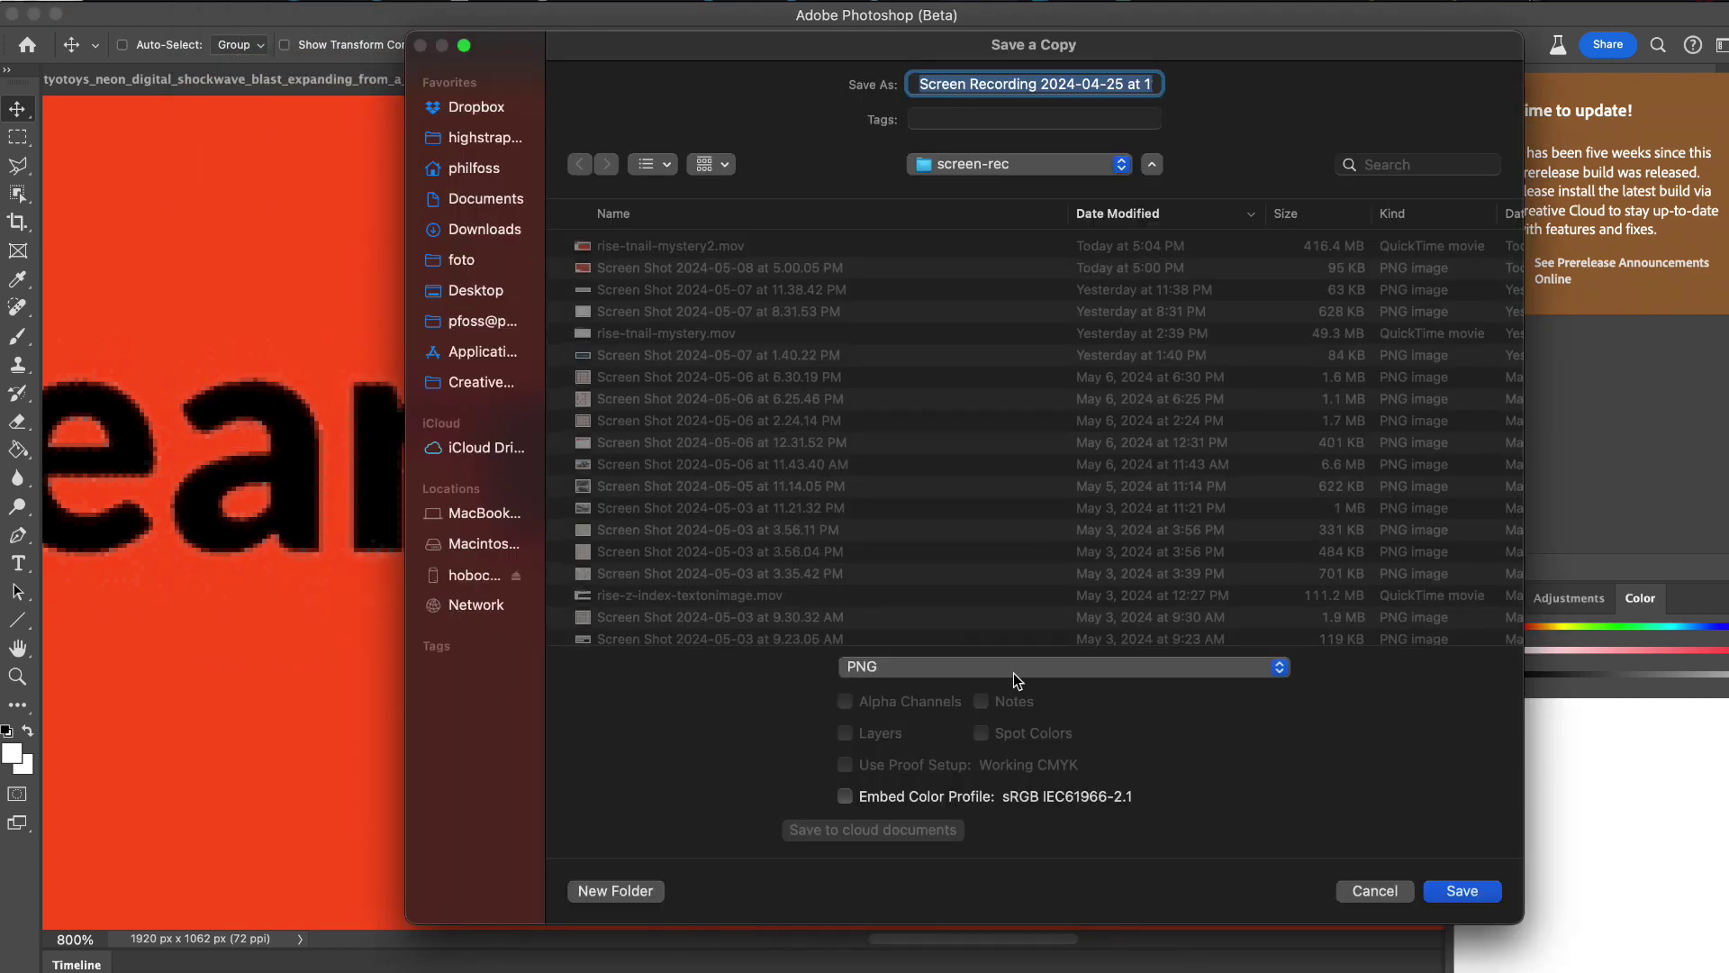
left_click(1014, 668)
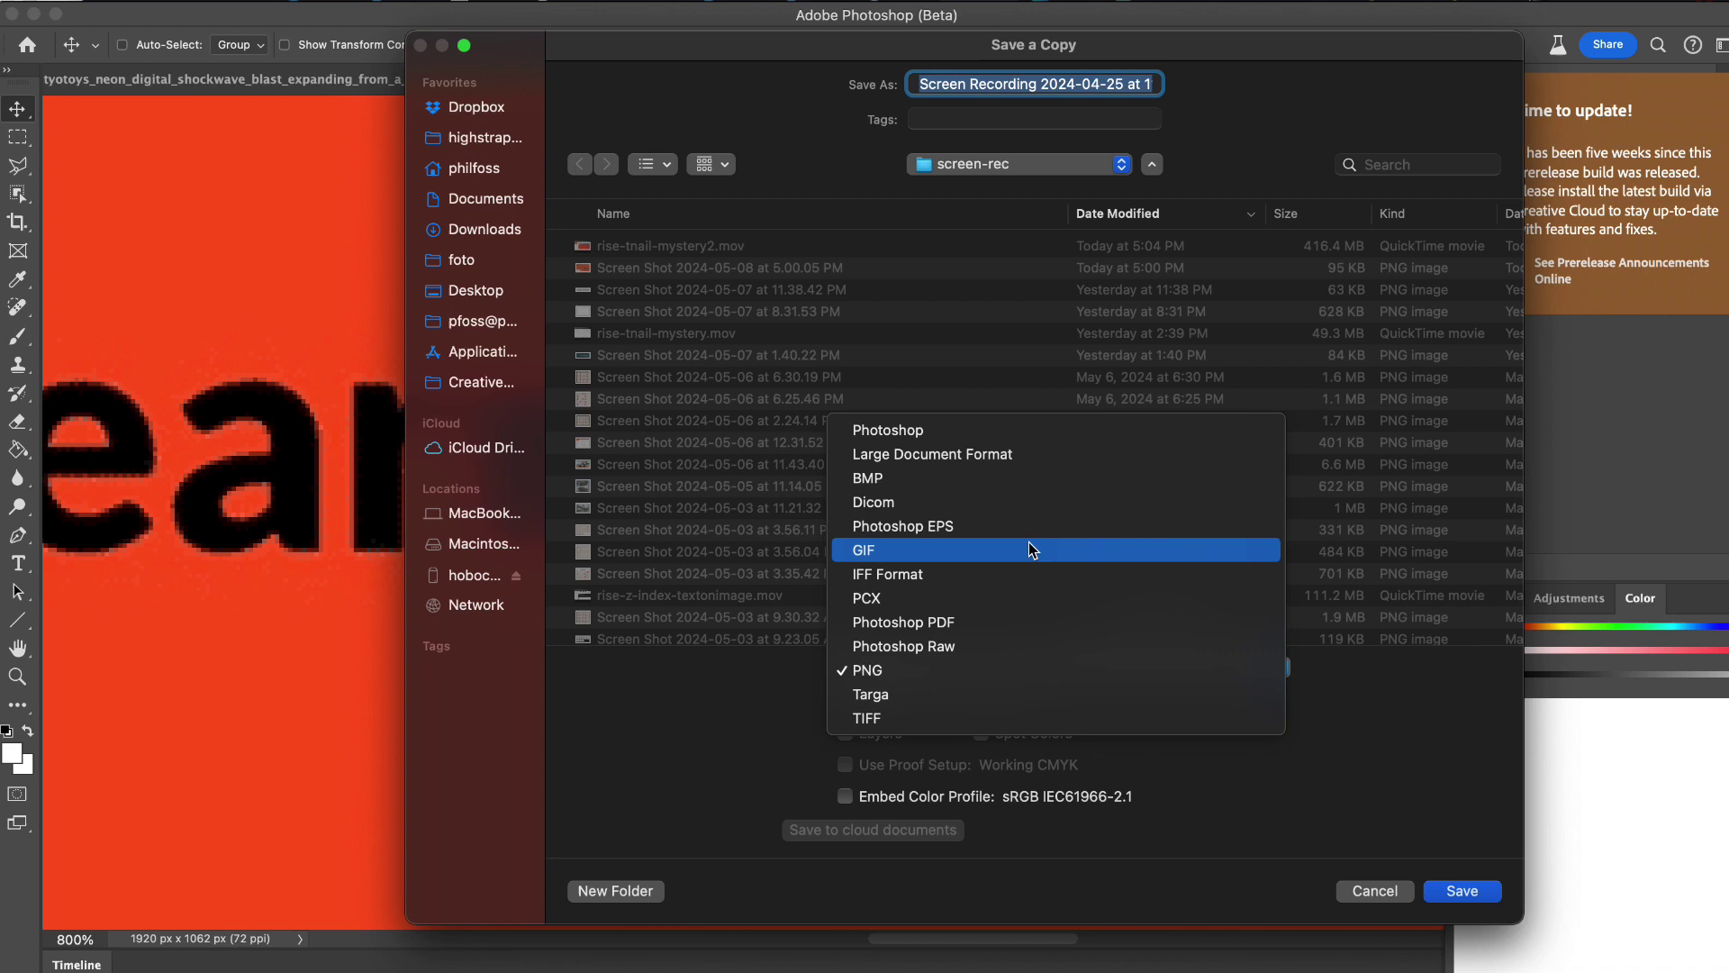
left_click(1407, 753)
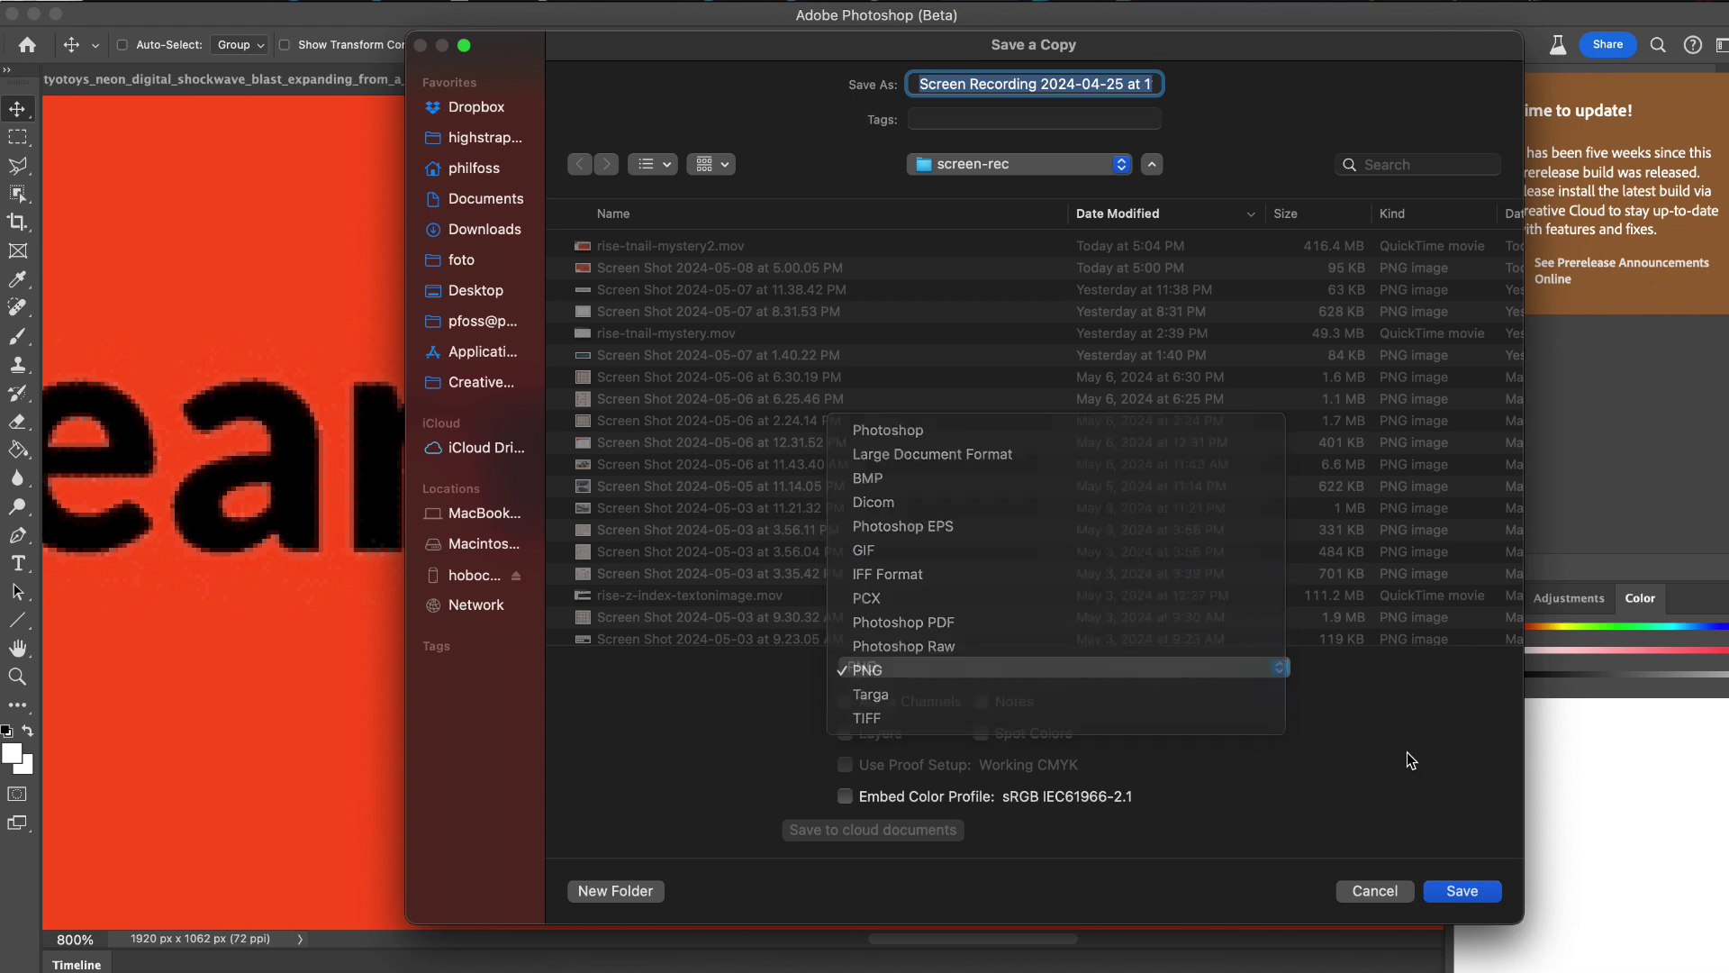
left_click(1391, 891)
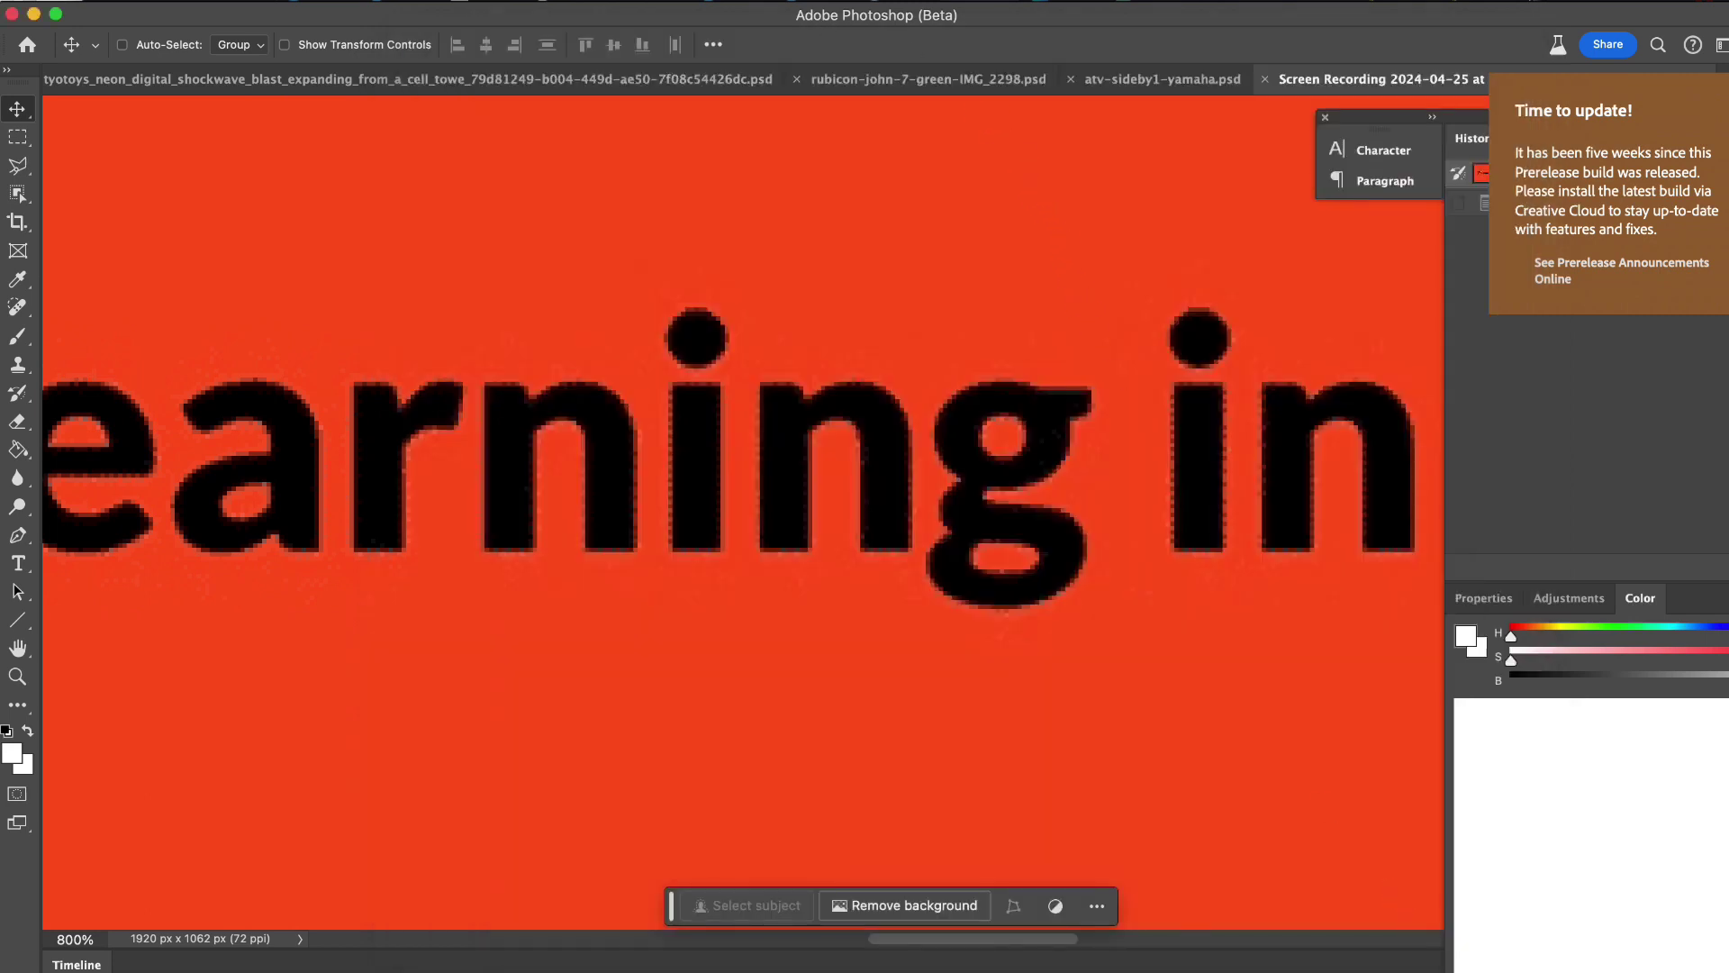
Change the image mode from Indexed Color to RGB Color.
left_click(297, 0)
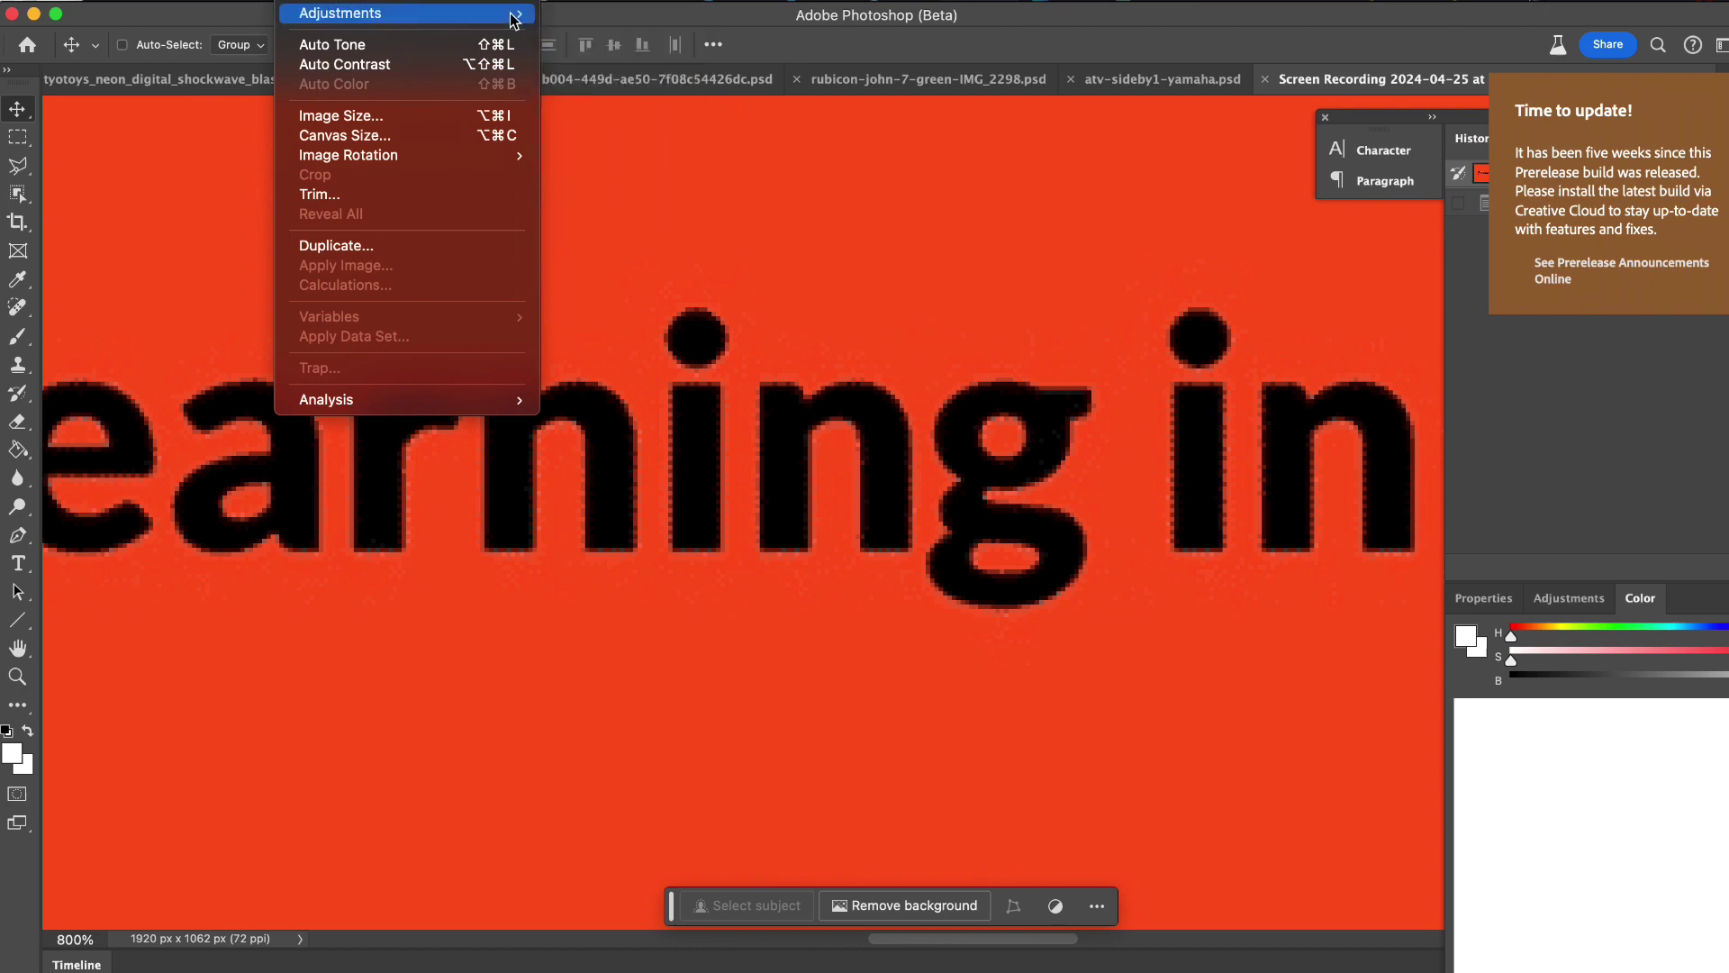
mouse_move(360, 5)
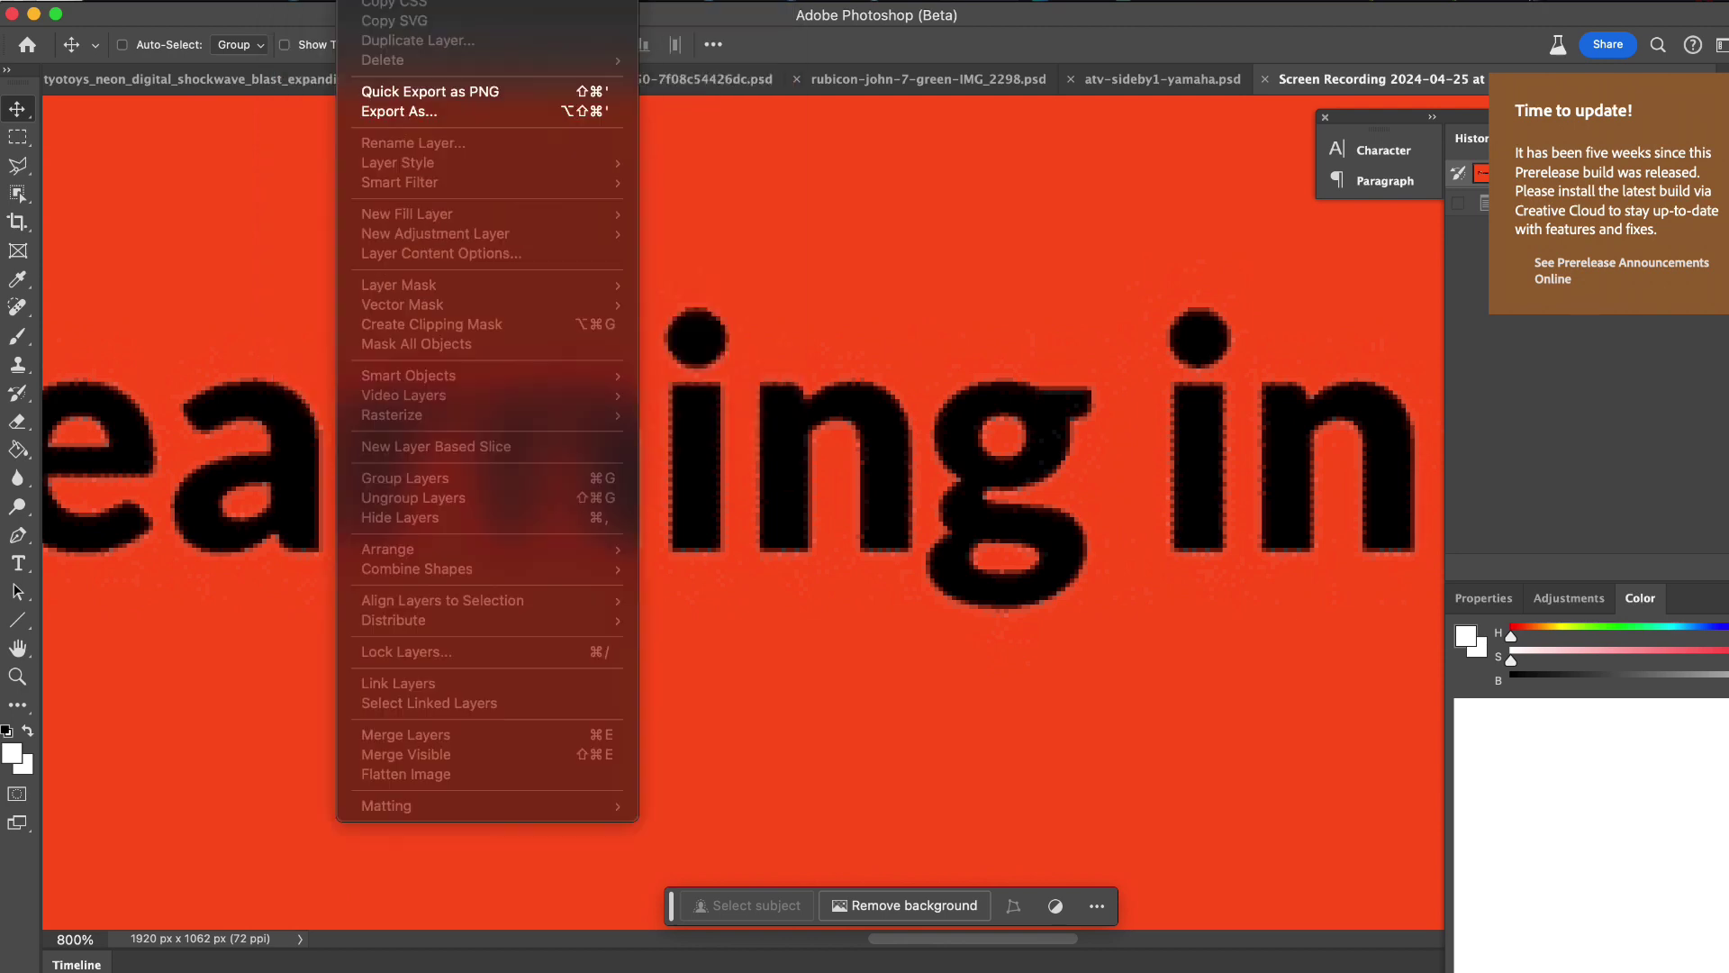
mouse_move(450, 0)
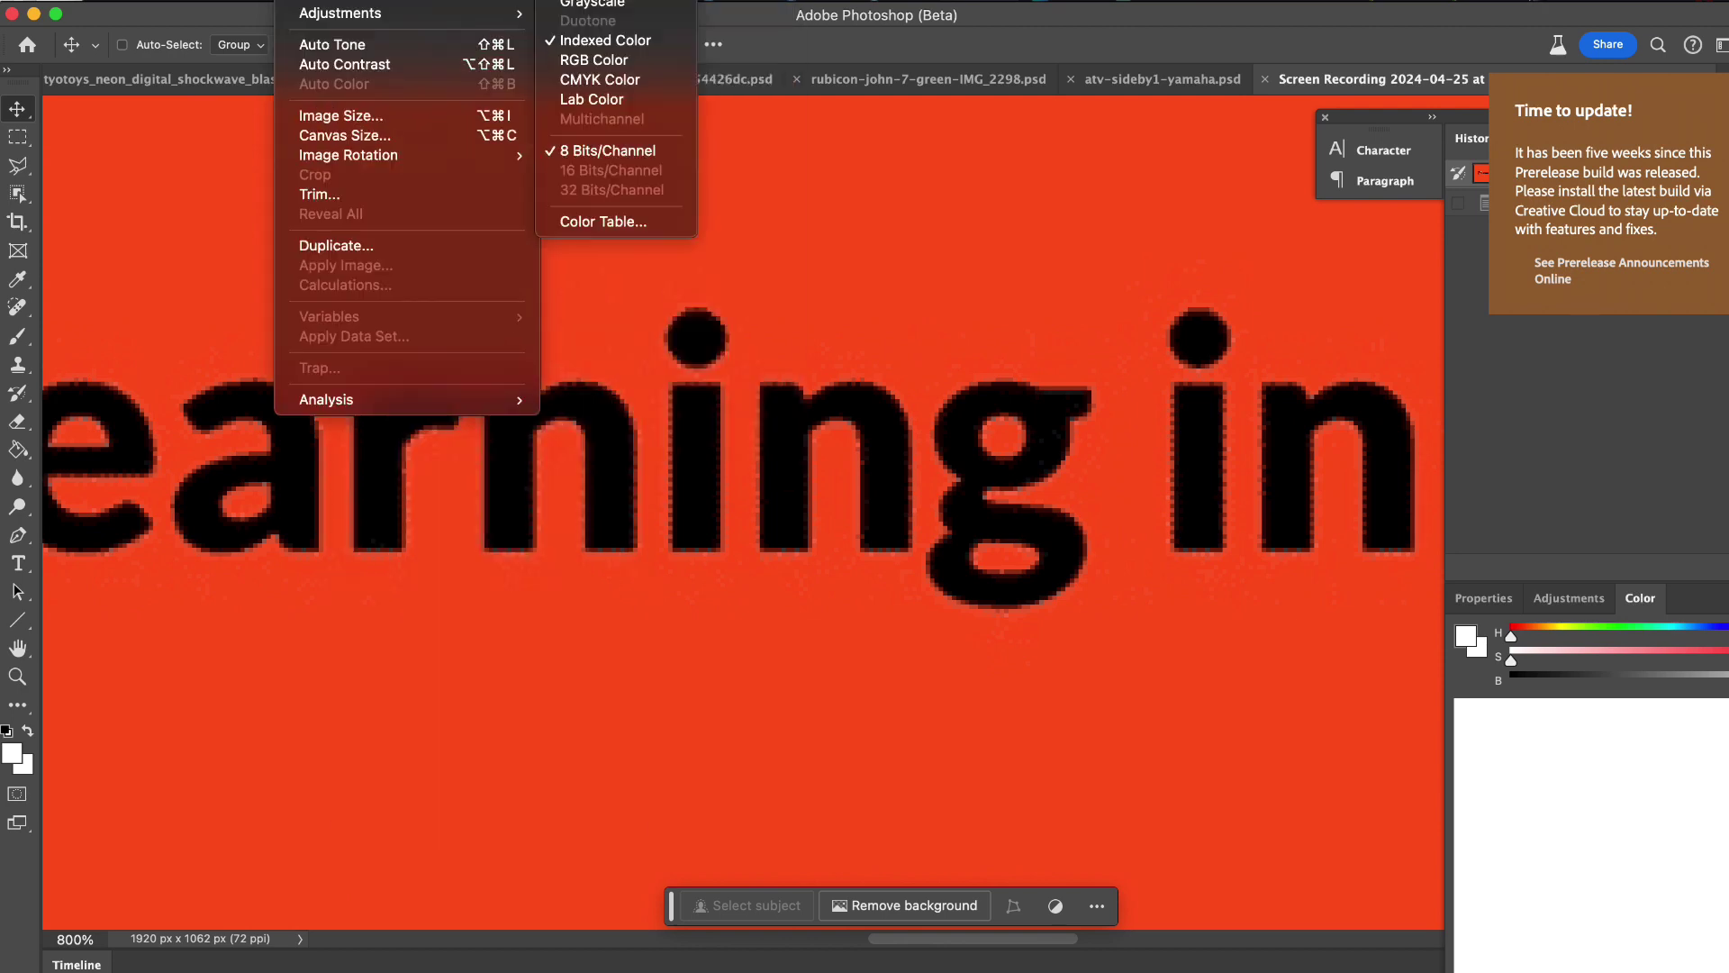
left_click(642, 65)
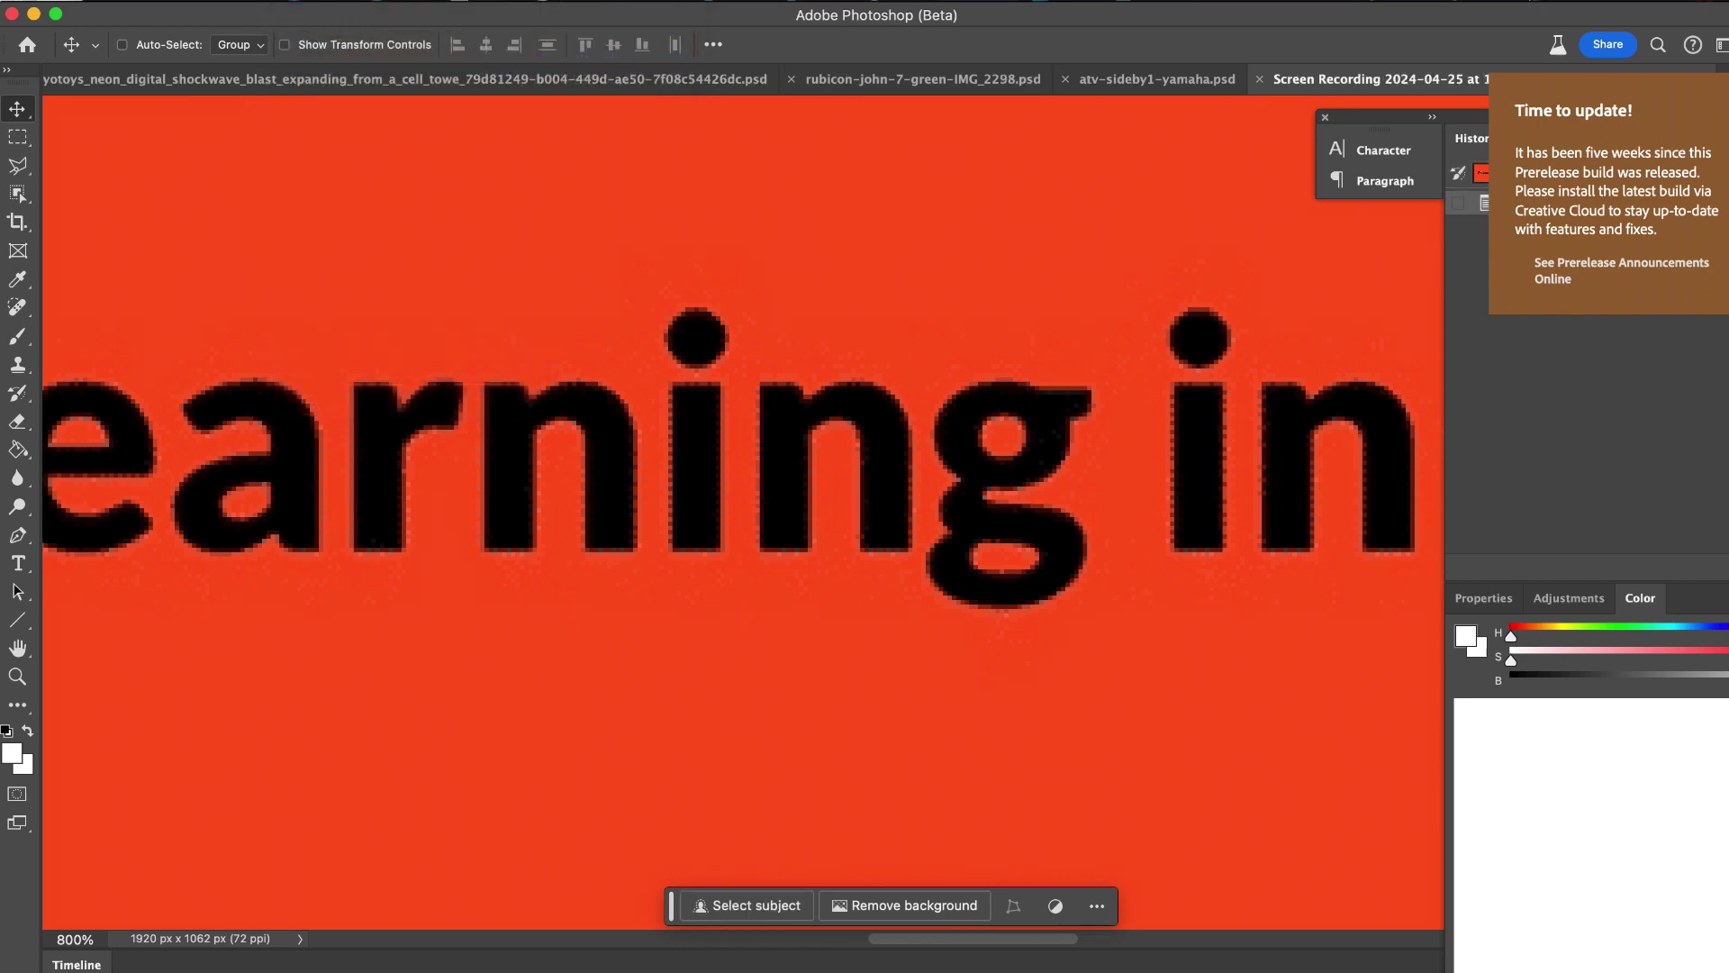
Confirm JPEG now appears in the Save As format list, then cancel the save.
left_click(185, 0)
left_click(313, 191)
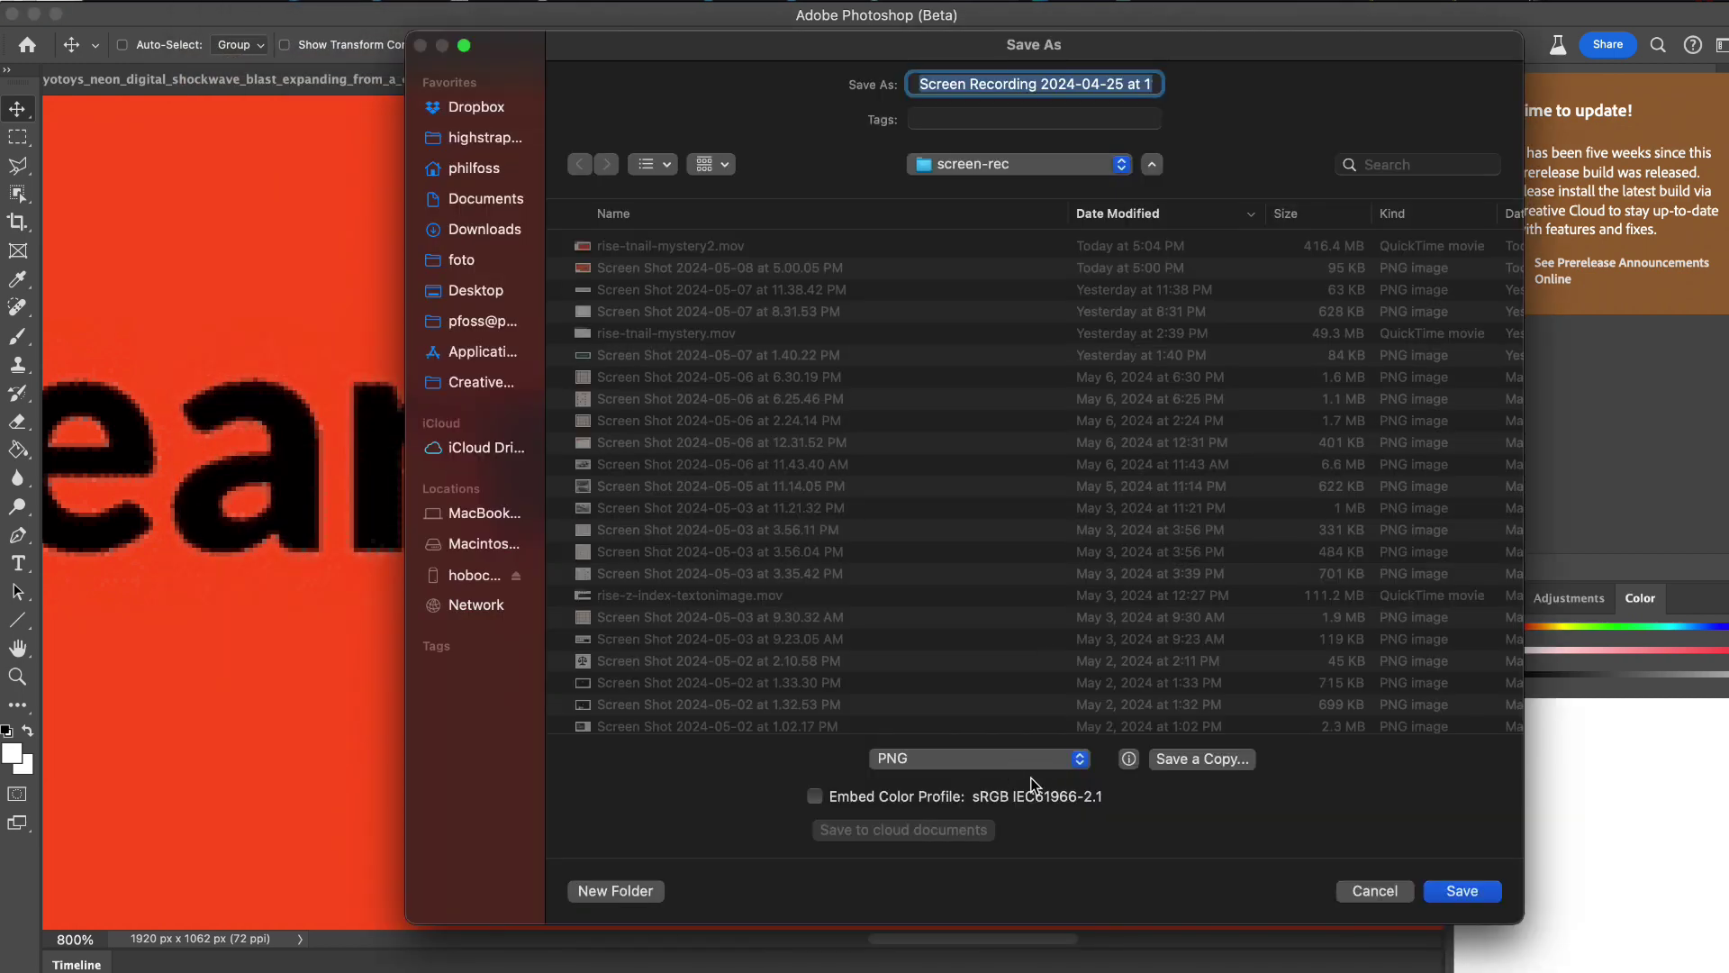
left_click(1031, 760)
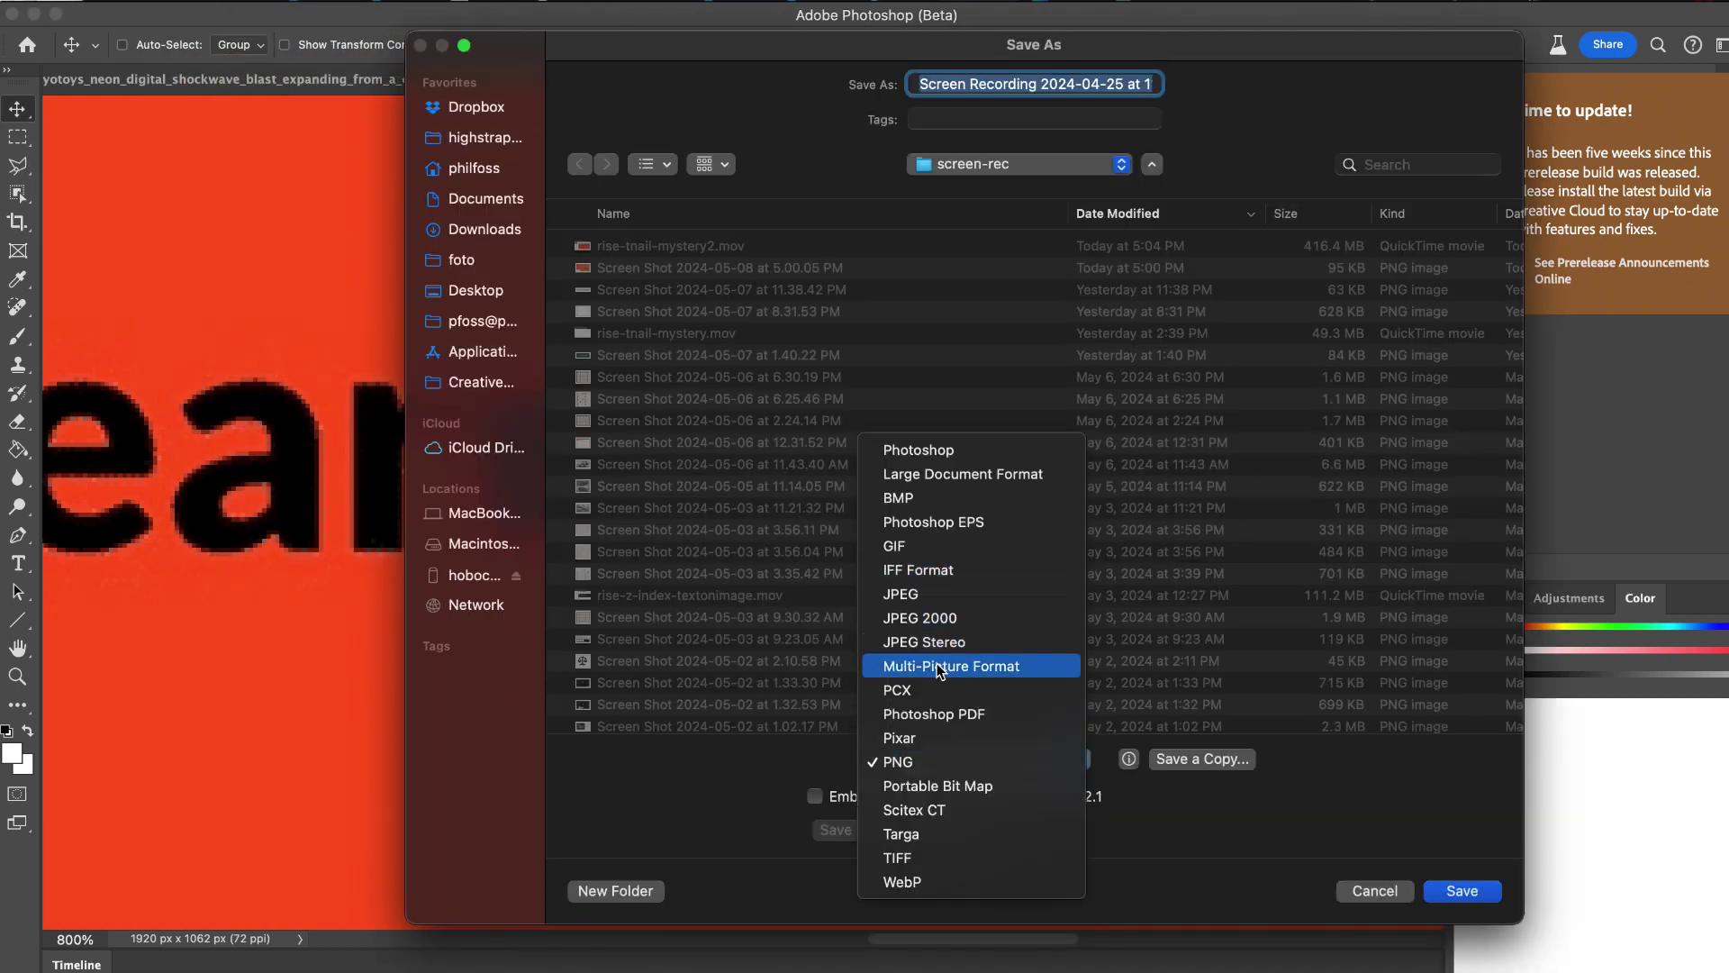
left_click(1315, 819)
left_click(1358, 890)
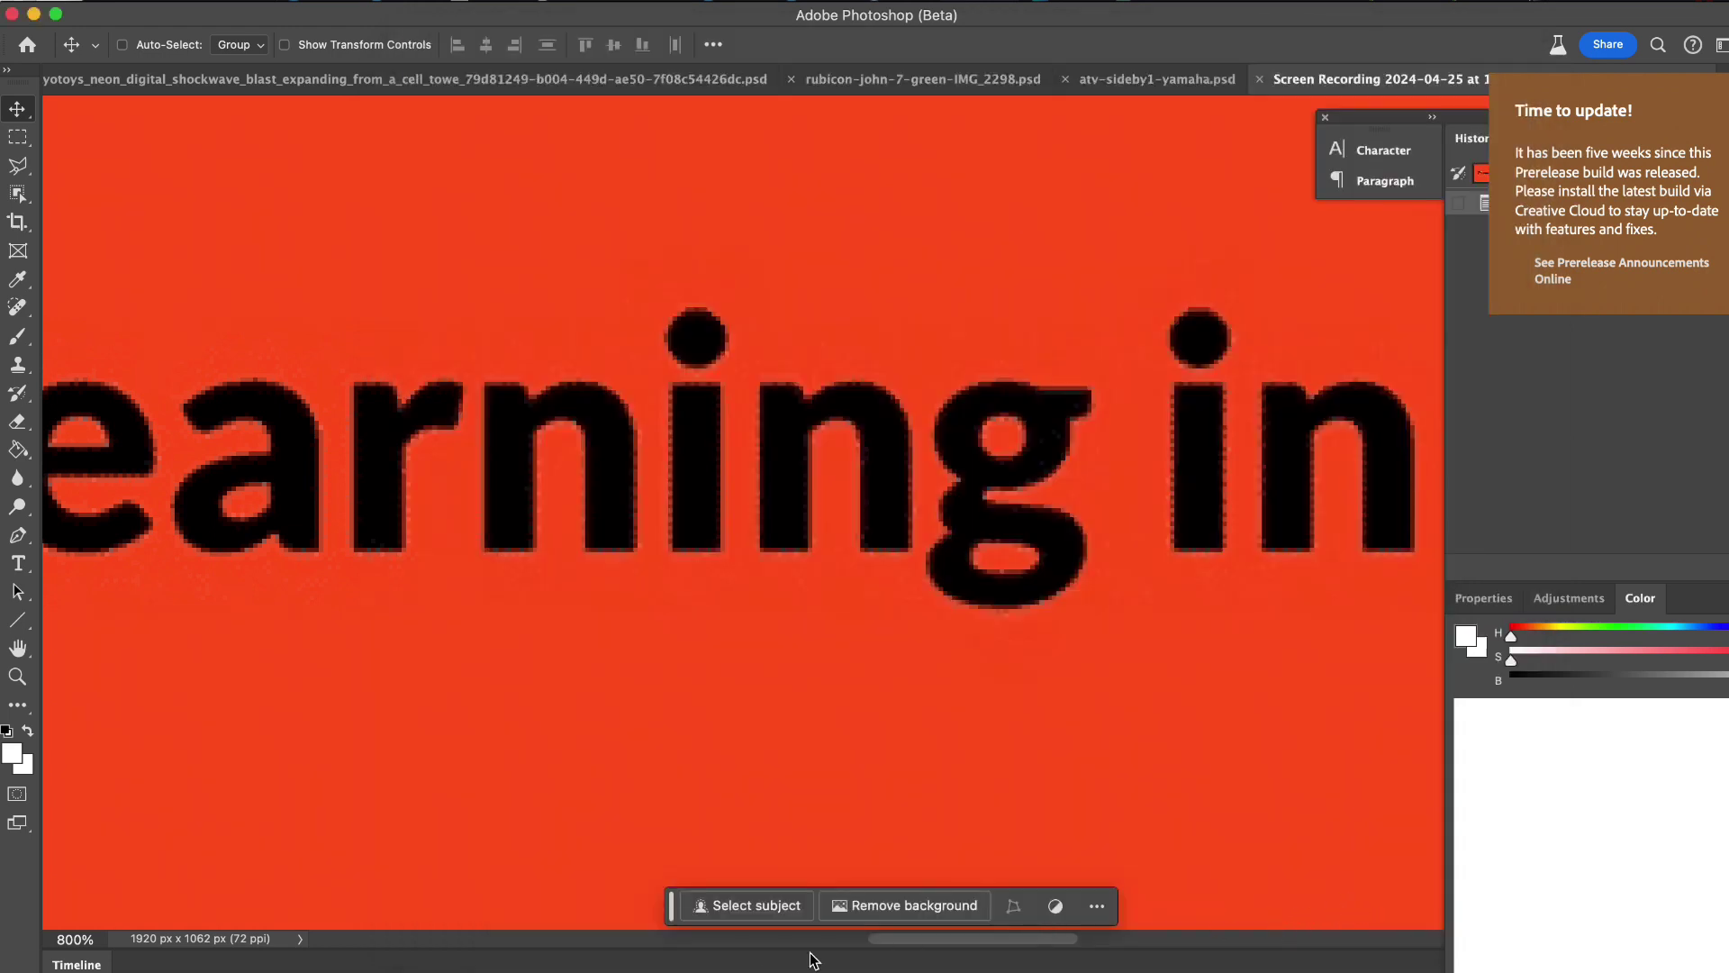